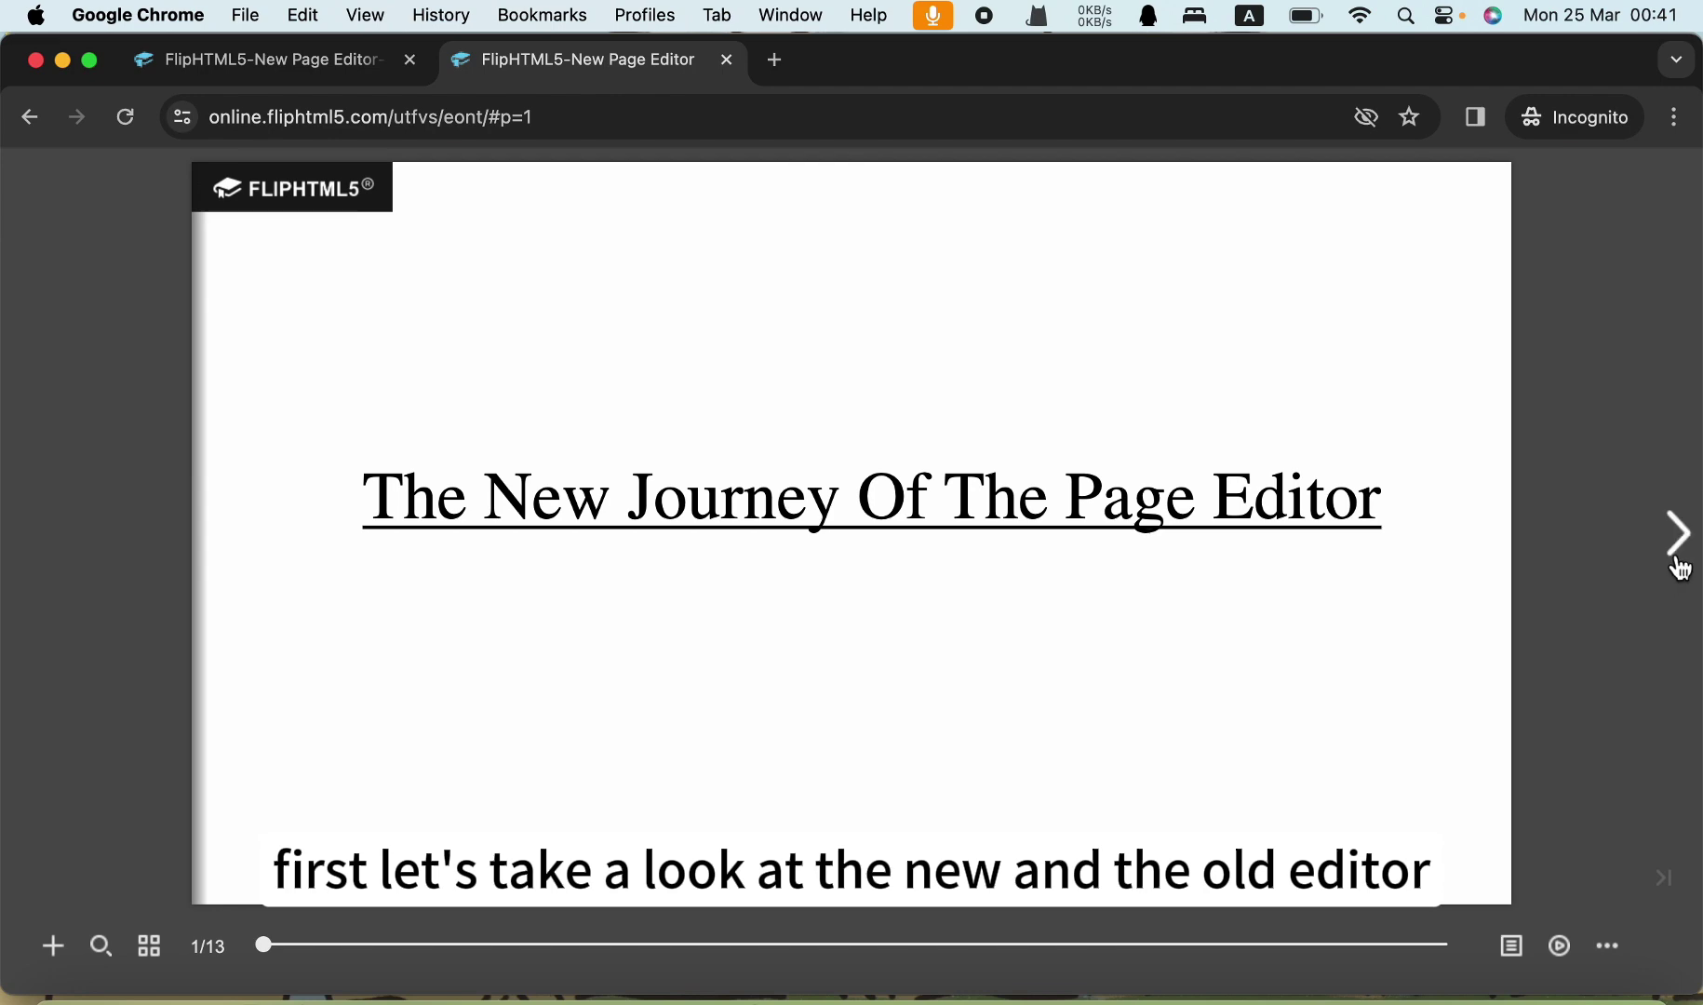
# Step: Turn to page 2 and view the old and new editor screenshots enlarged, then switch to the page editor tab
pyautogui.click(1680, 563)
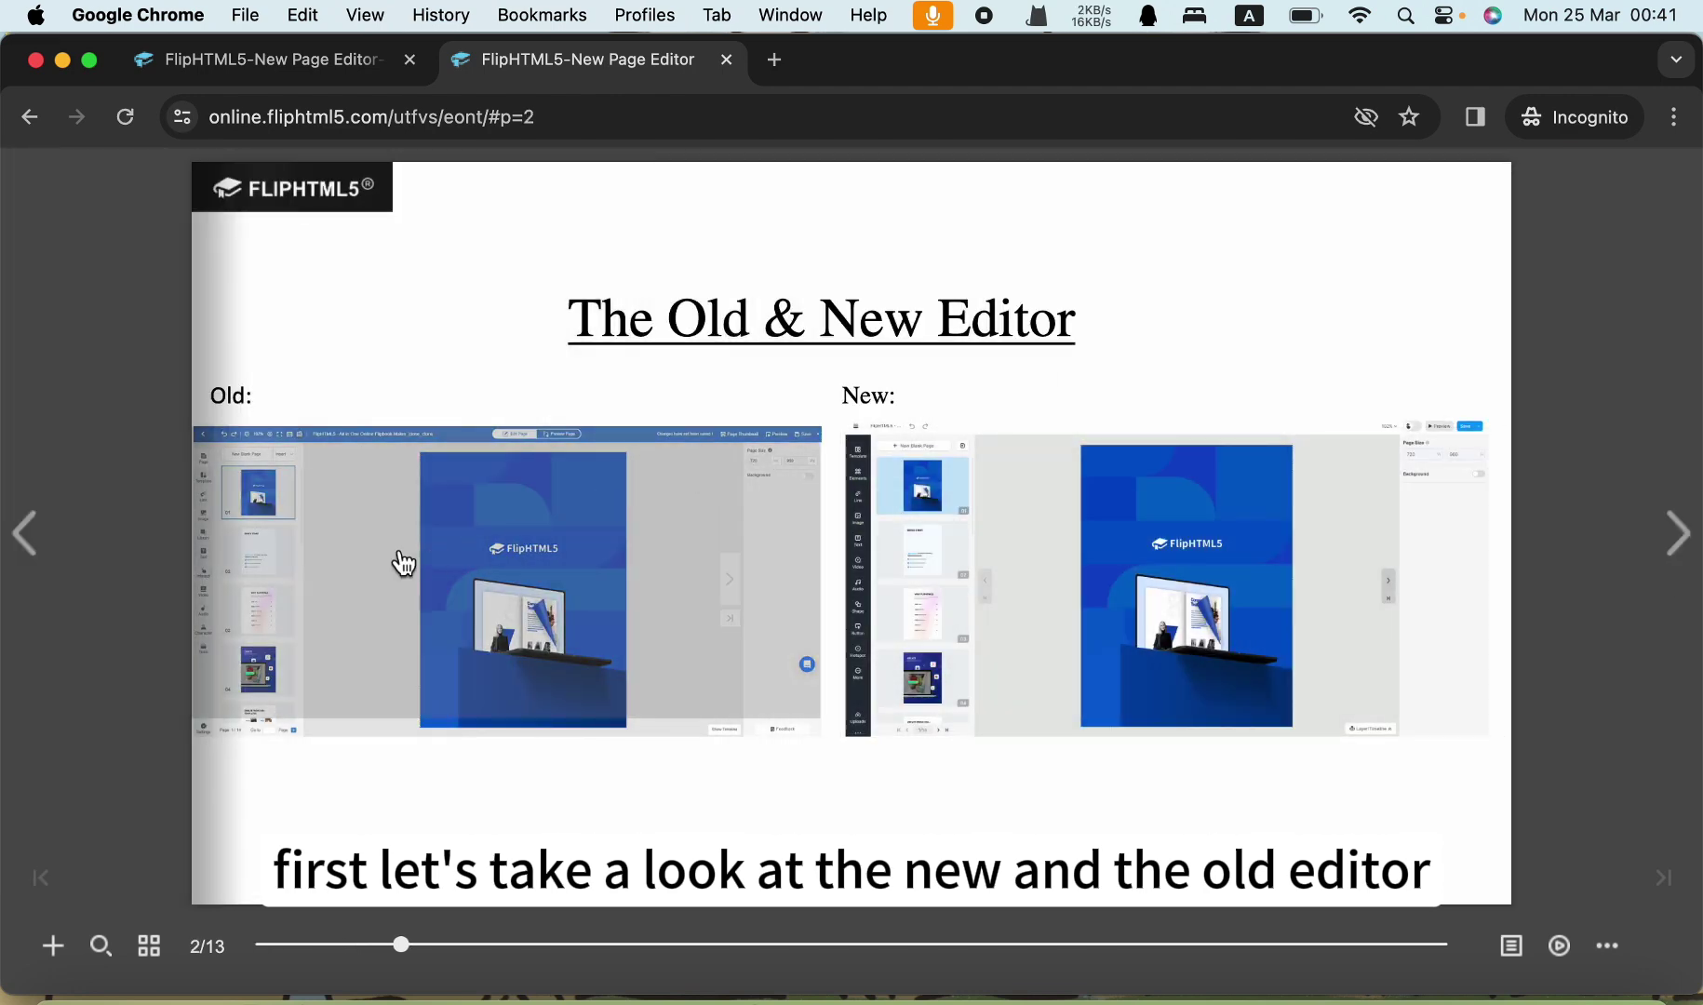
pyautogui.click(400, 559)
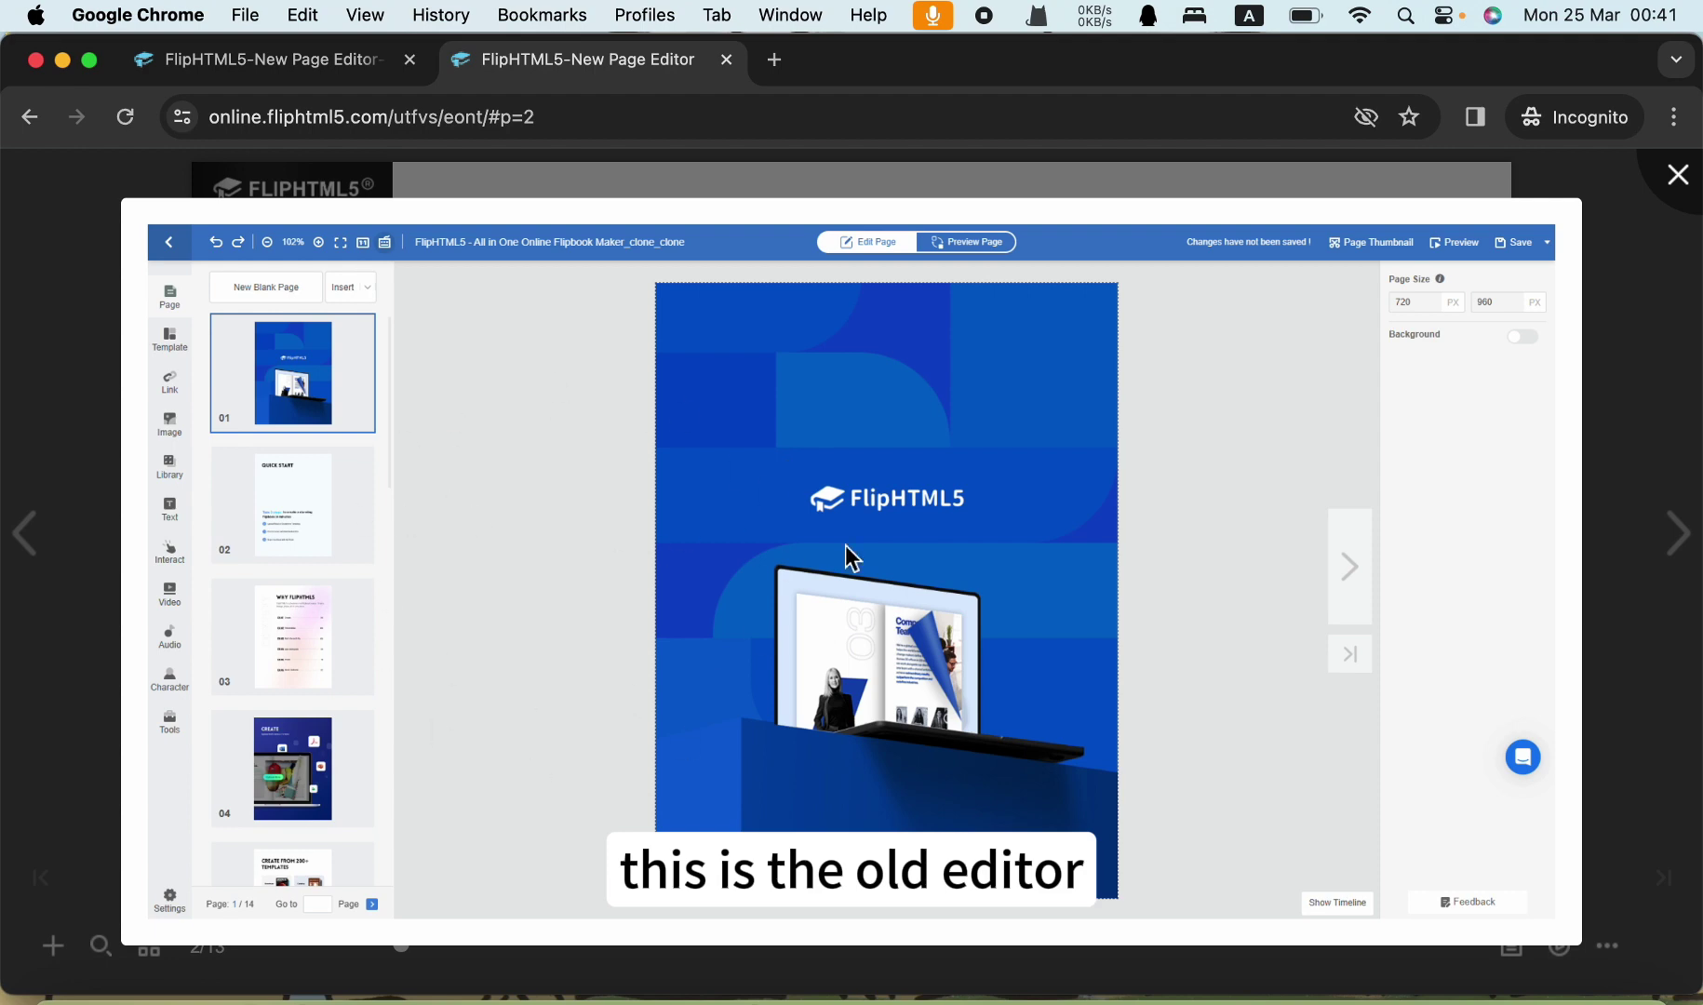
pyautogui.click(1678, 176)
pyautogui.click(1136, 631)
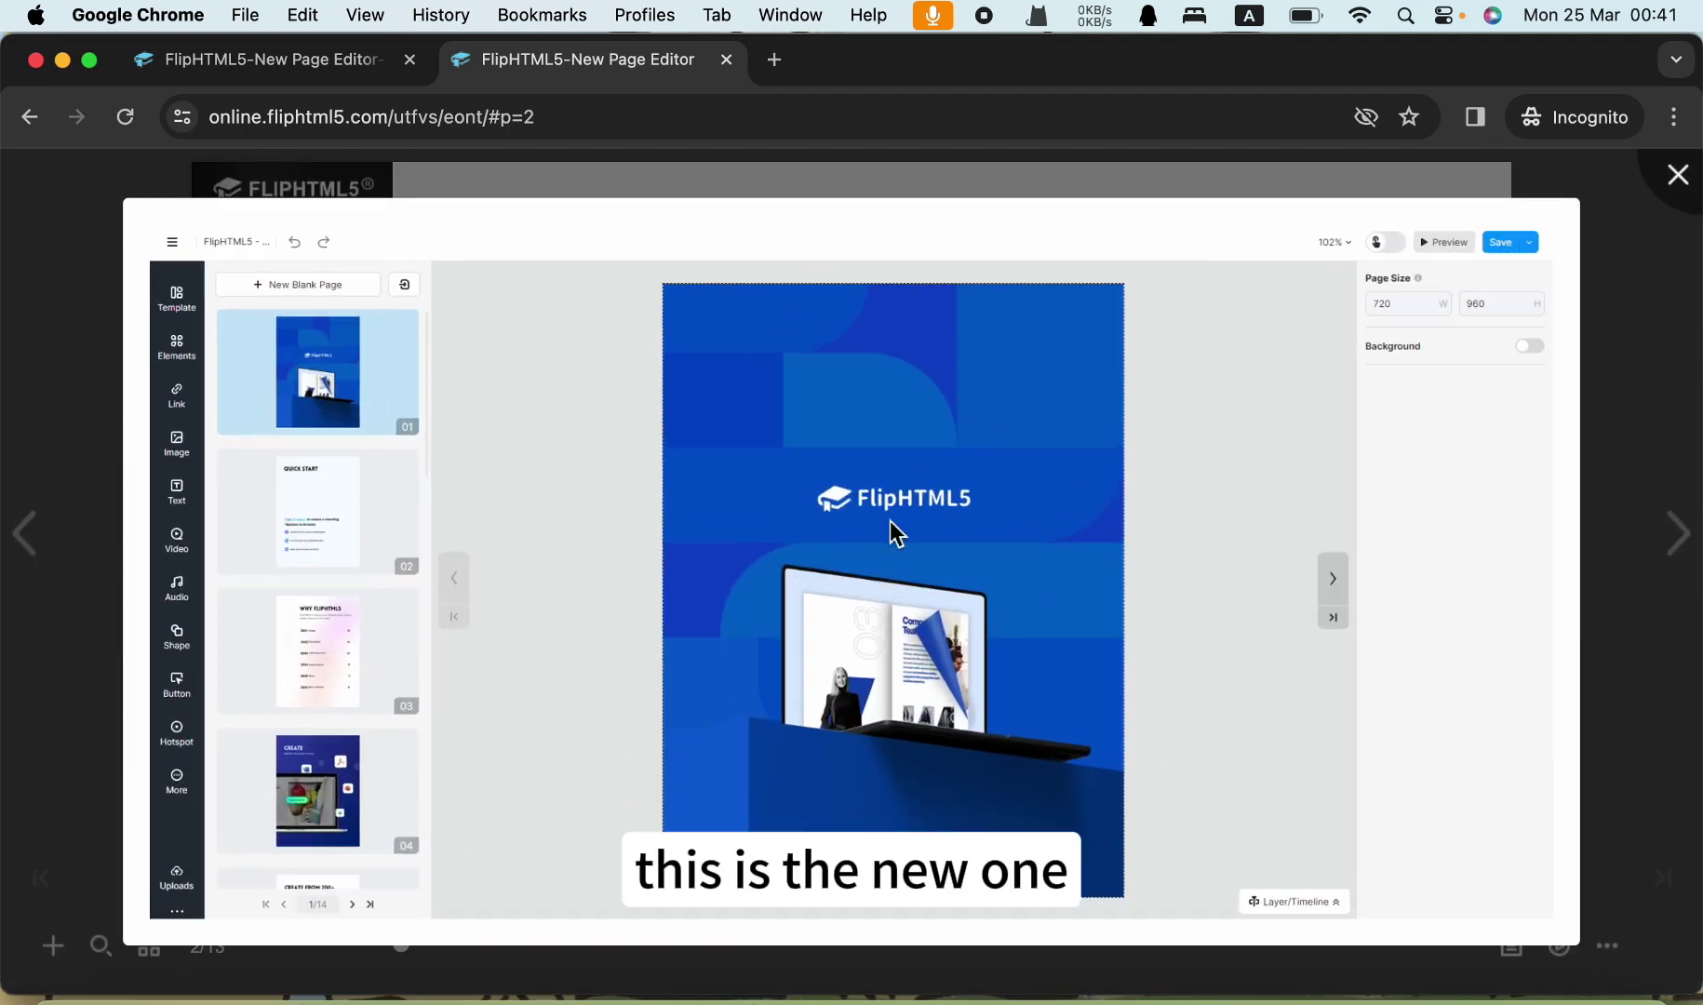
pyautogui.click(1680, 186)
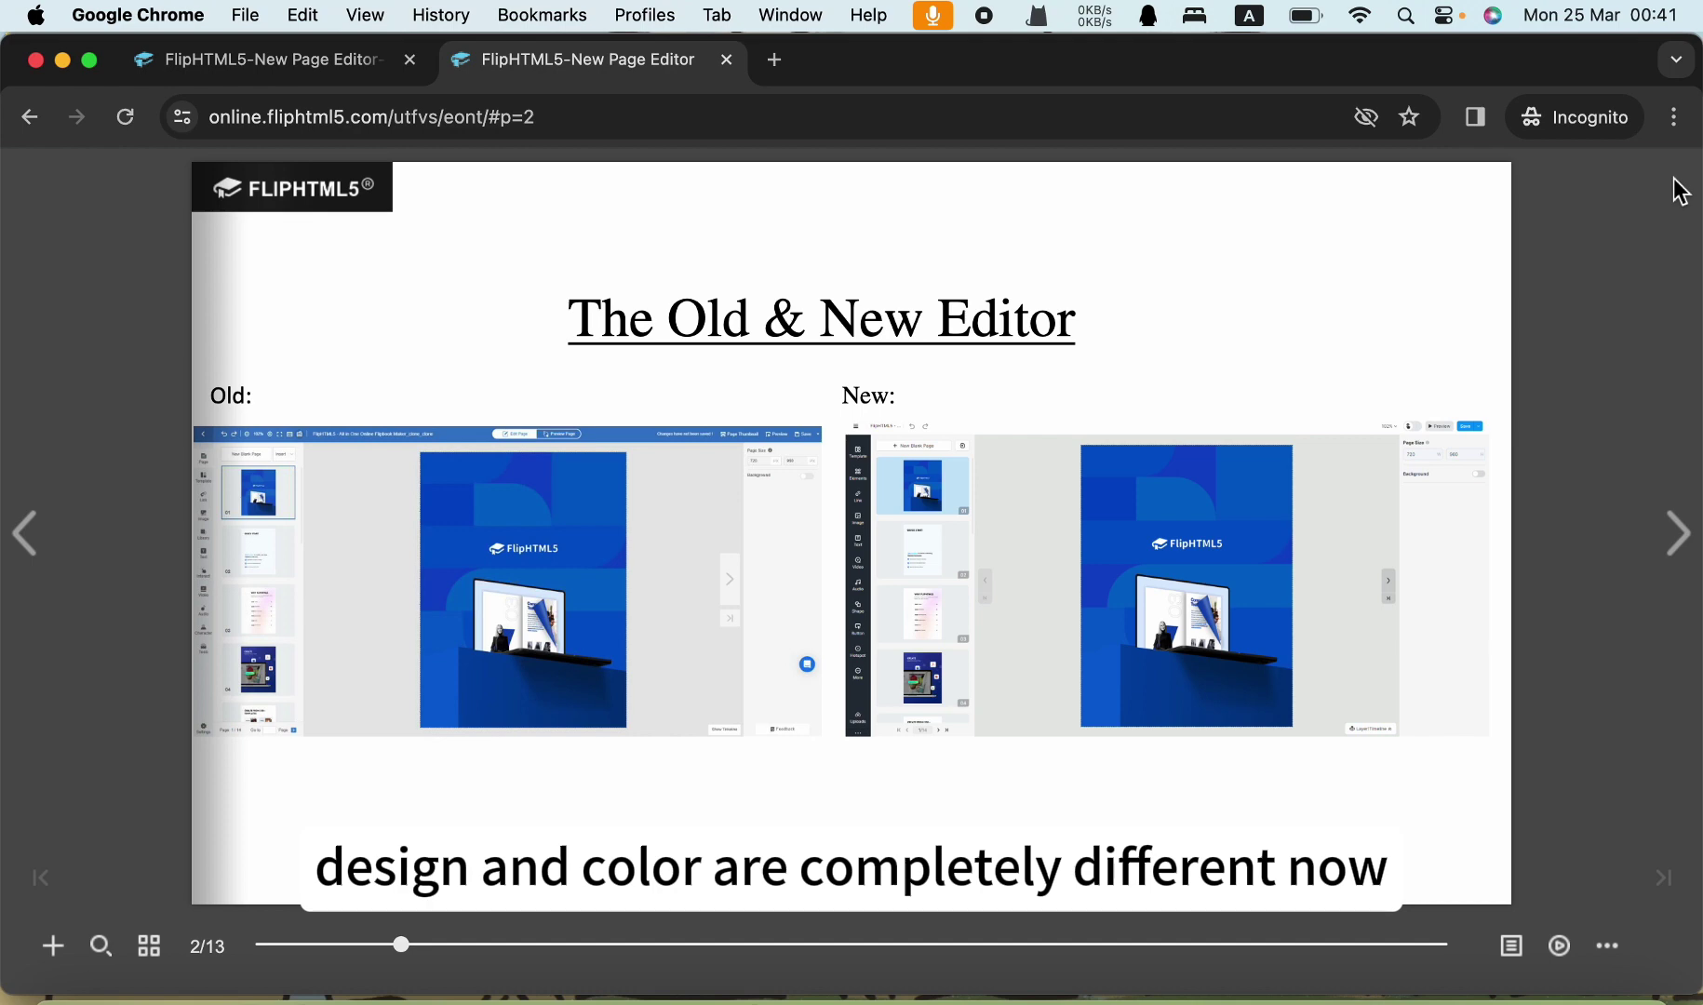
pyautogui.click(280, 61)
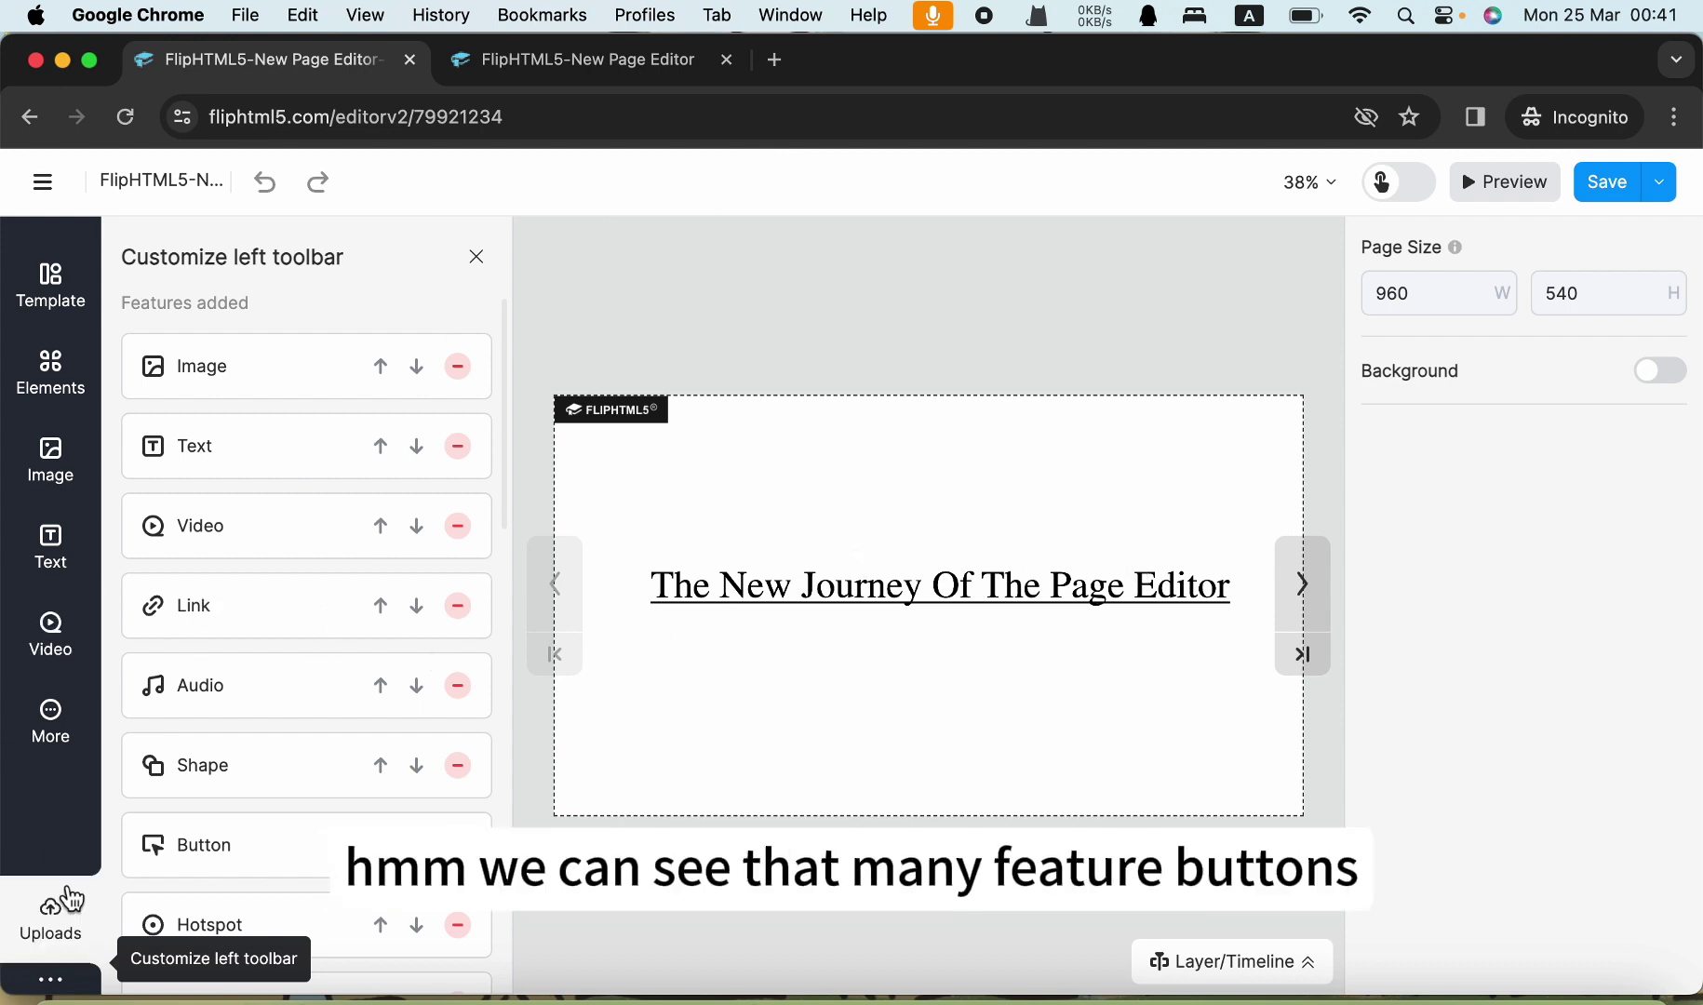
# Step: Show the More flyout with Audio, Shape and Hotspot, then return to the flipbook viewer tab
pyautogui.moveTo(51, 730)
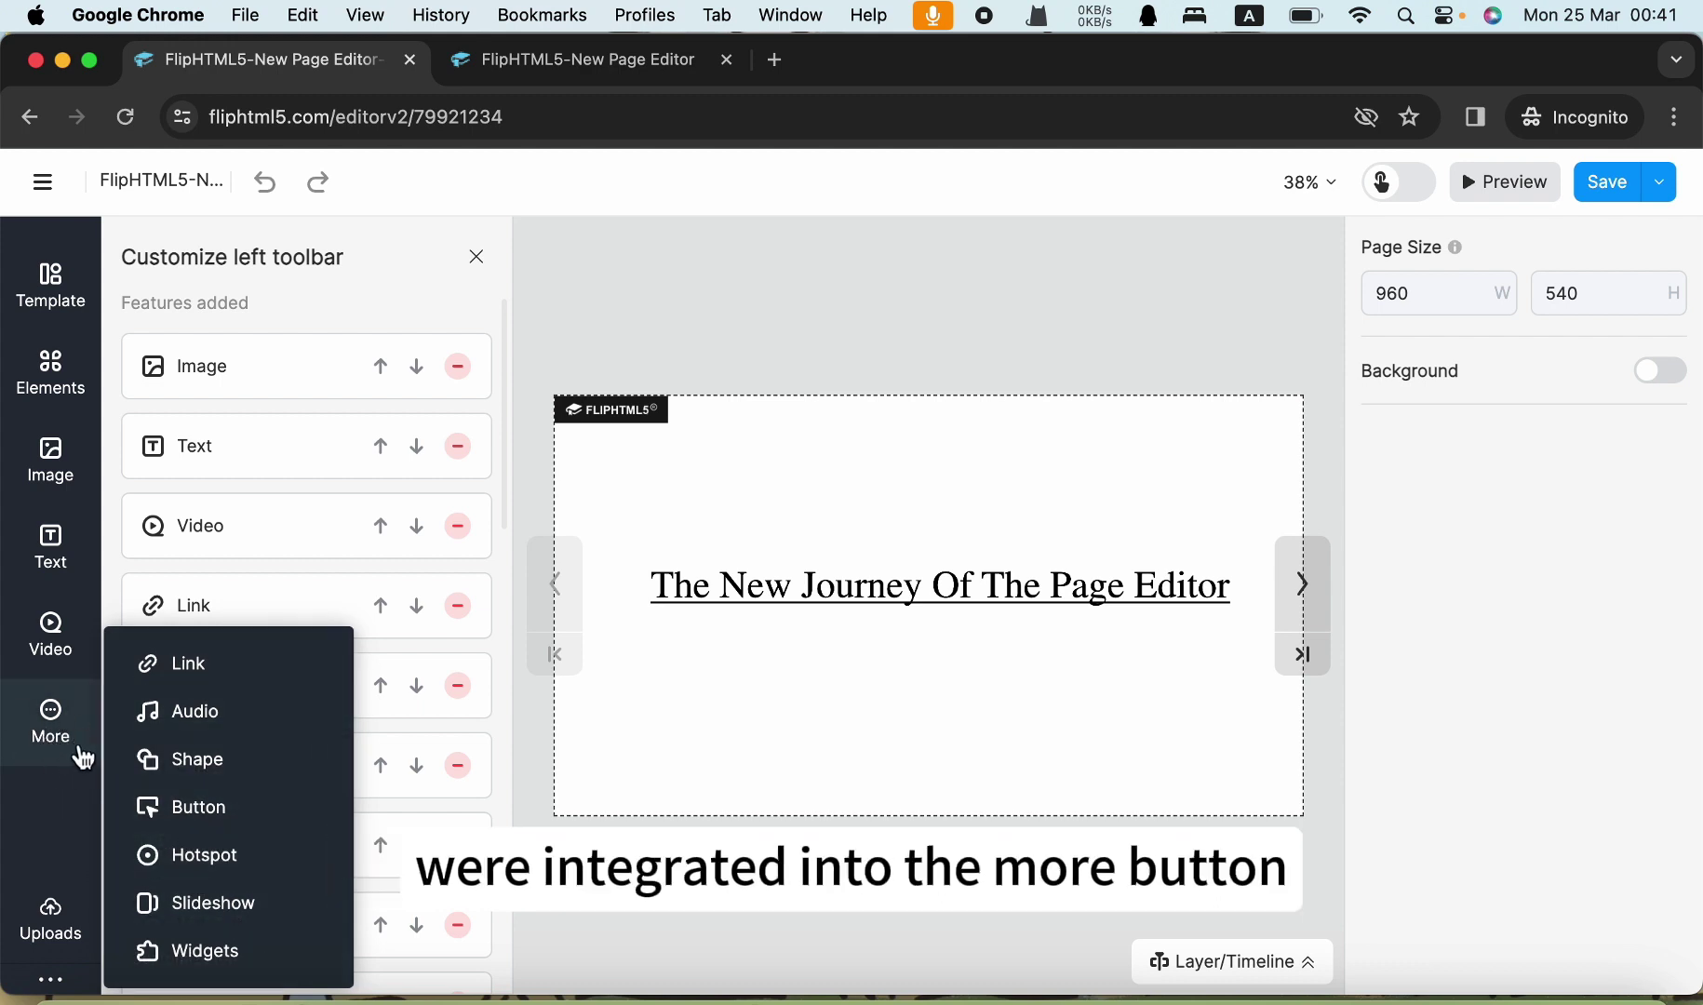
pyautogui.moveTo(88, 752)
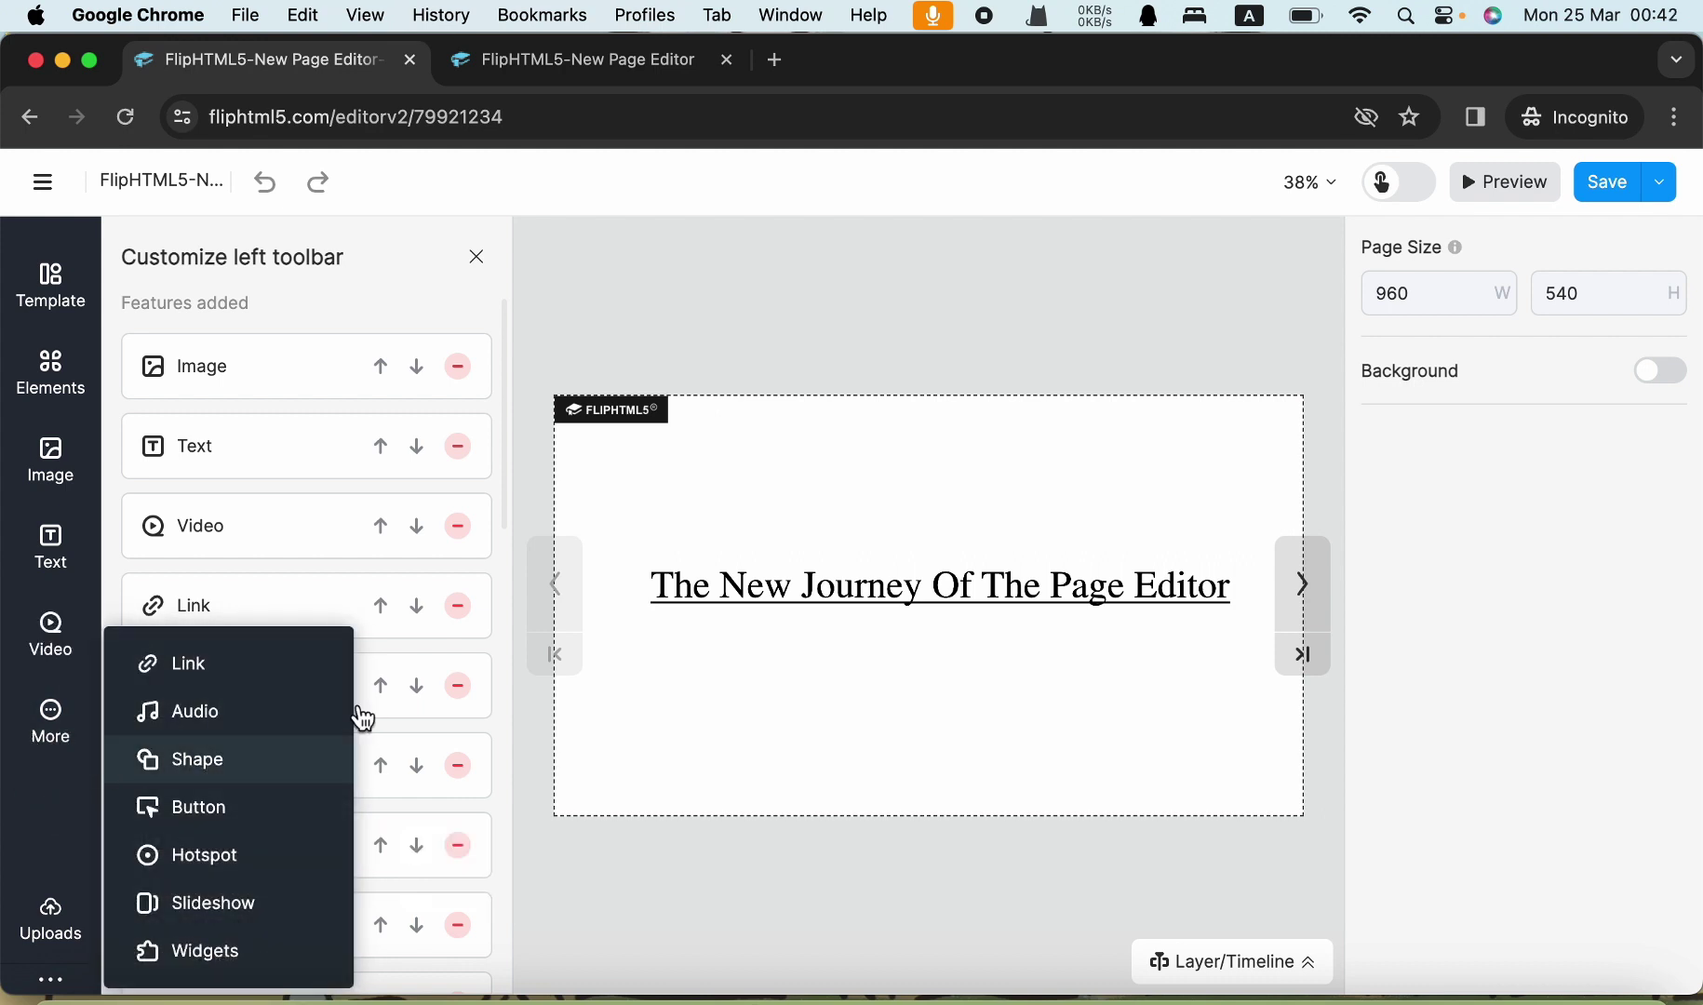
pyautogui.click(571, 65)
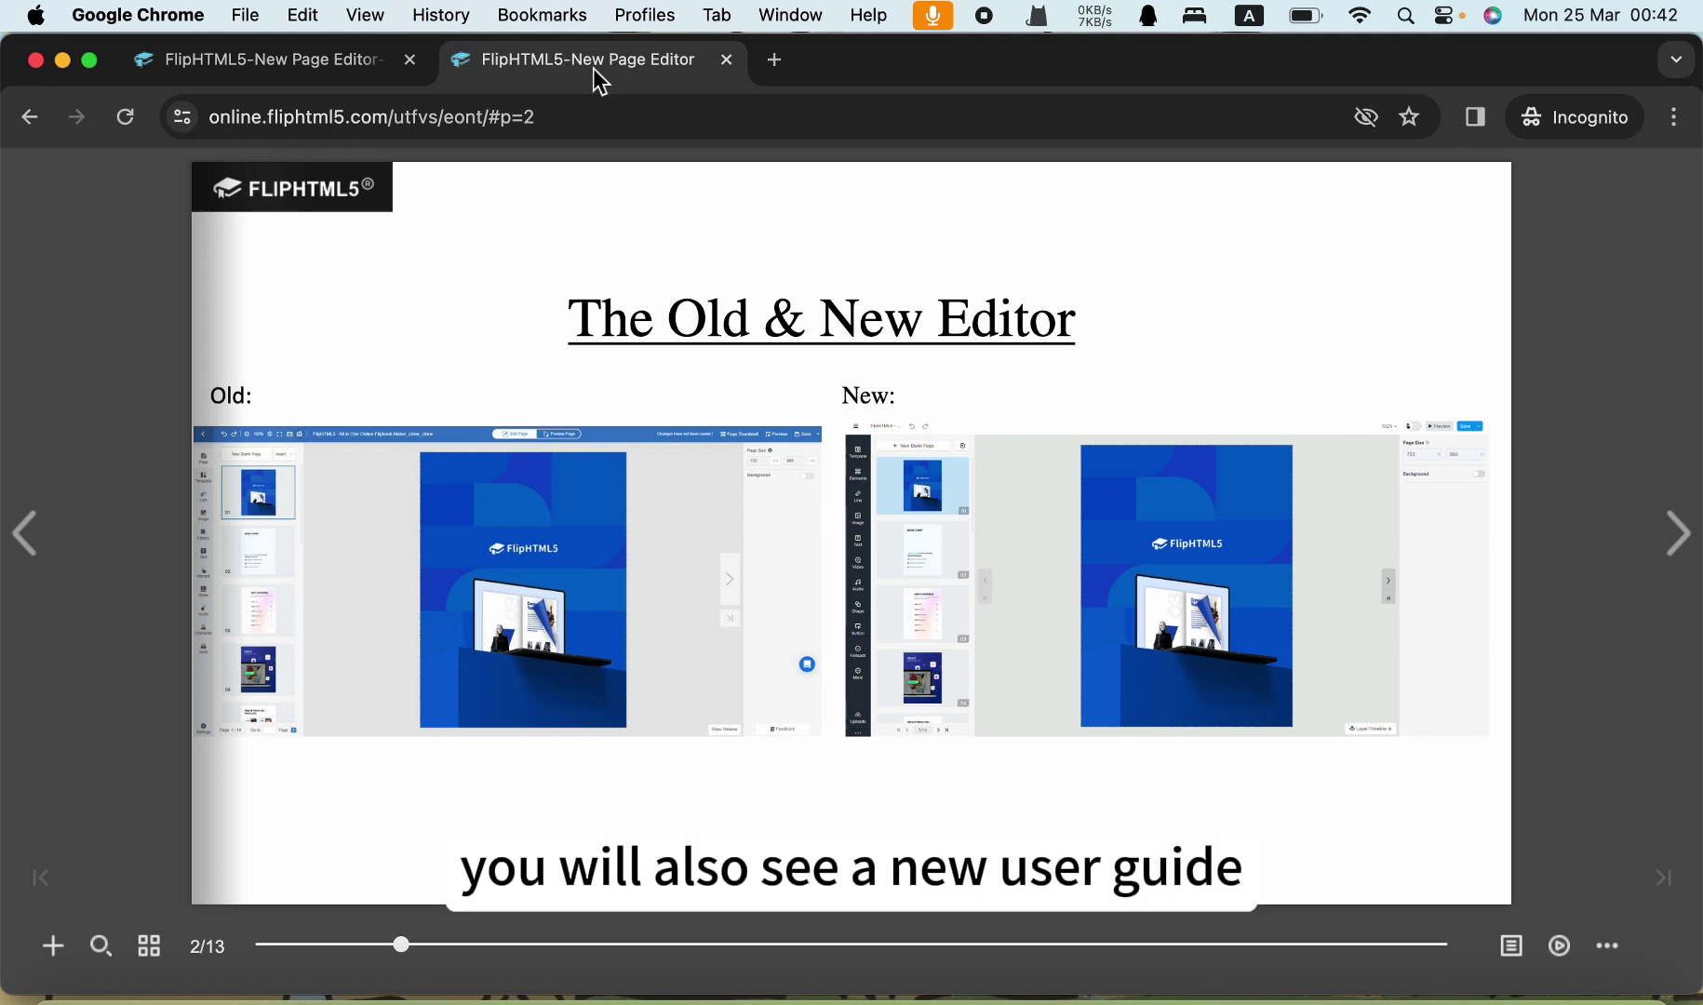
# Step: Turn to page 3 and watch the muted user-guide video full screen, then exit full screen
pyautogui.click(1681, 549)
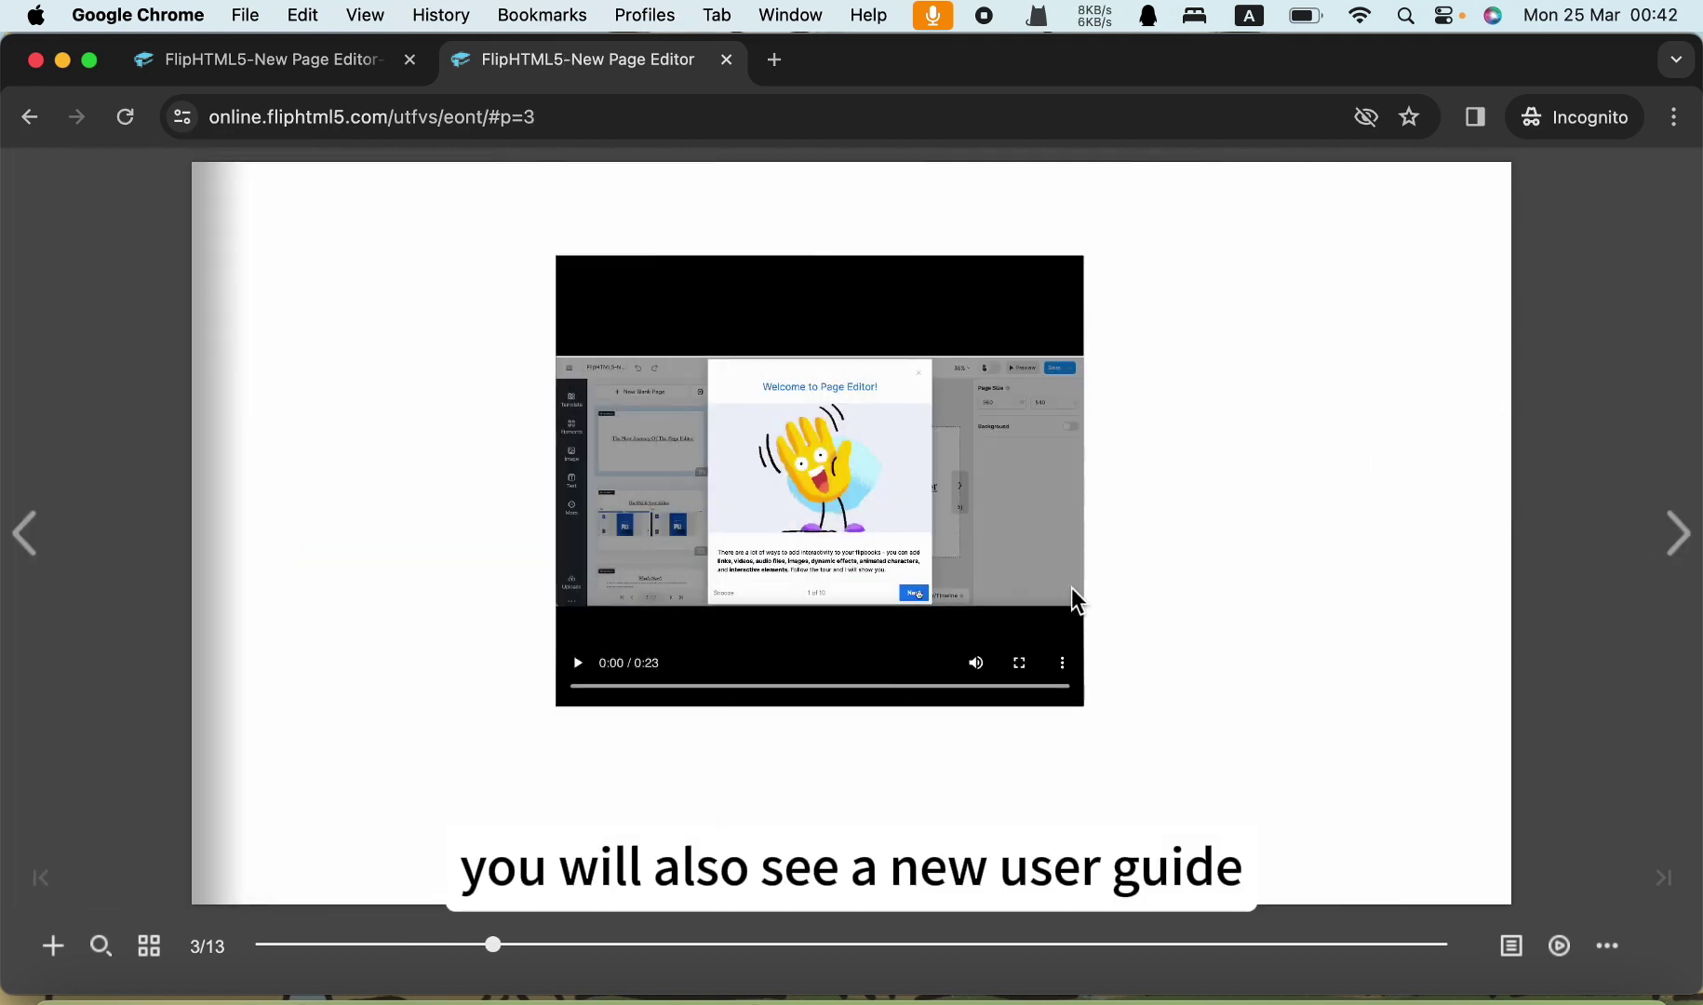
pyautogui.click(979, 667)
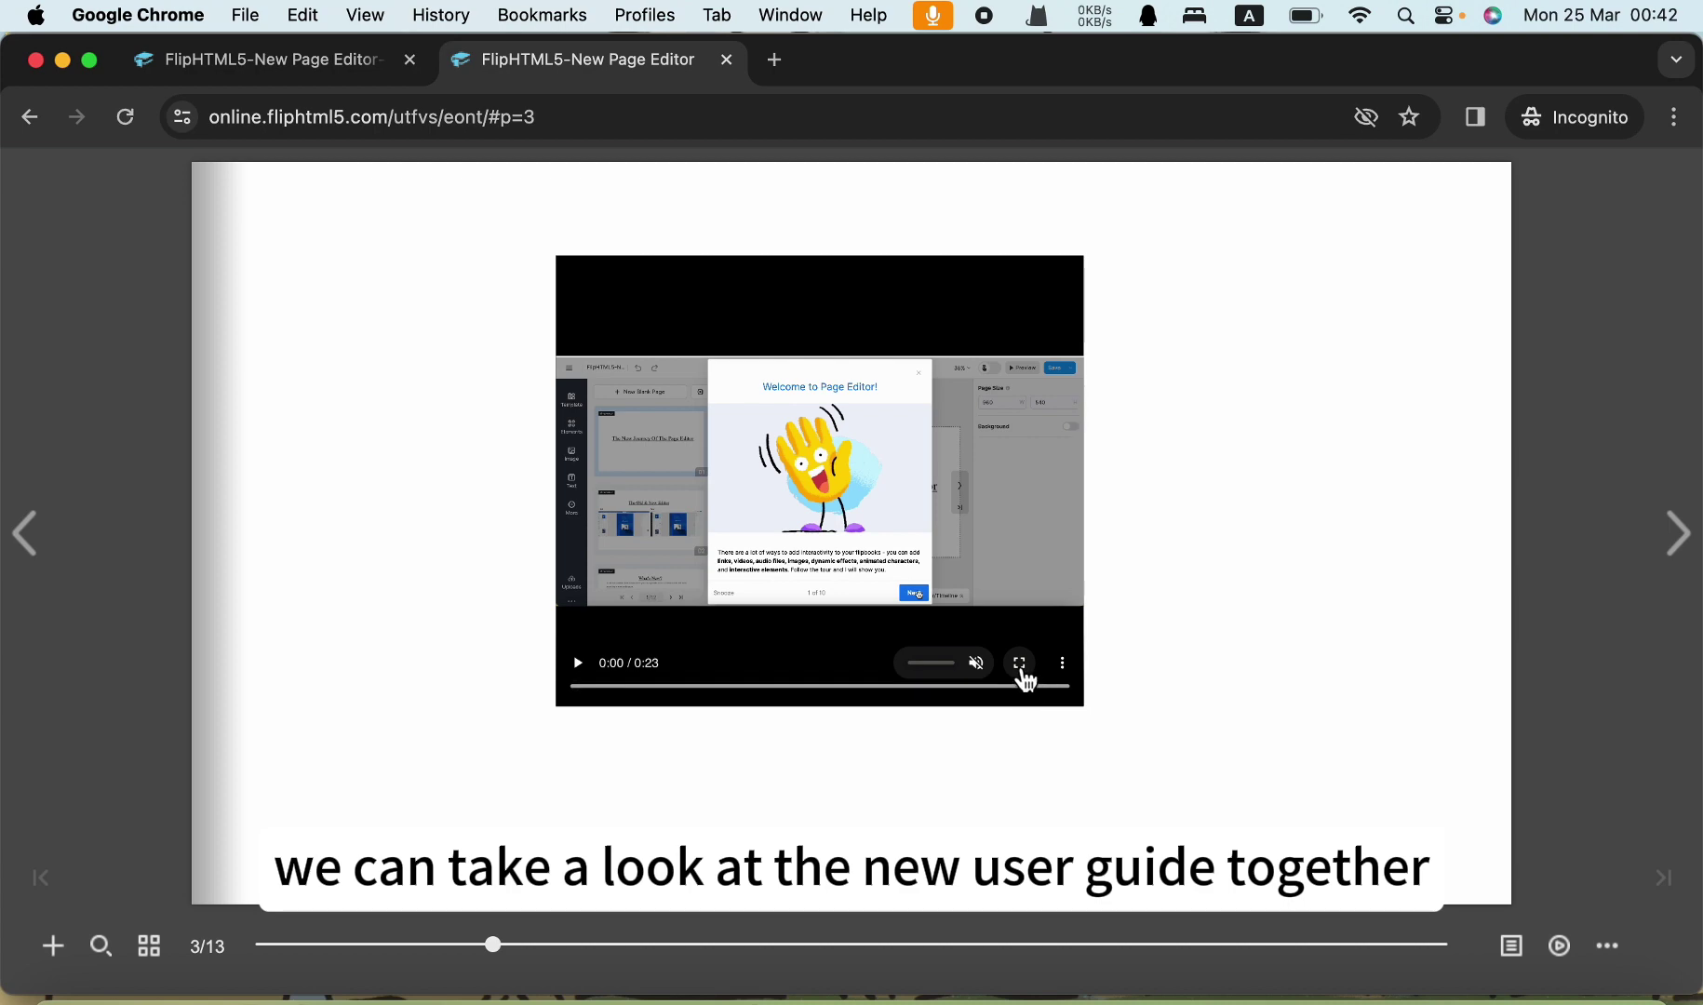
pyautogui.click(1022, 664)
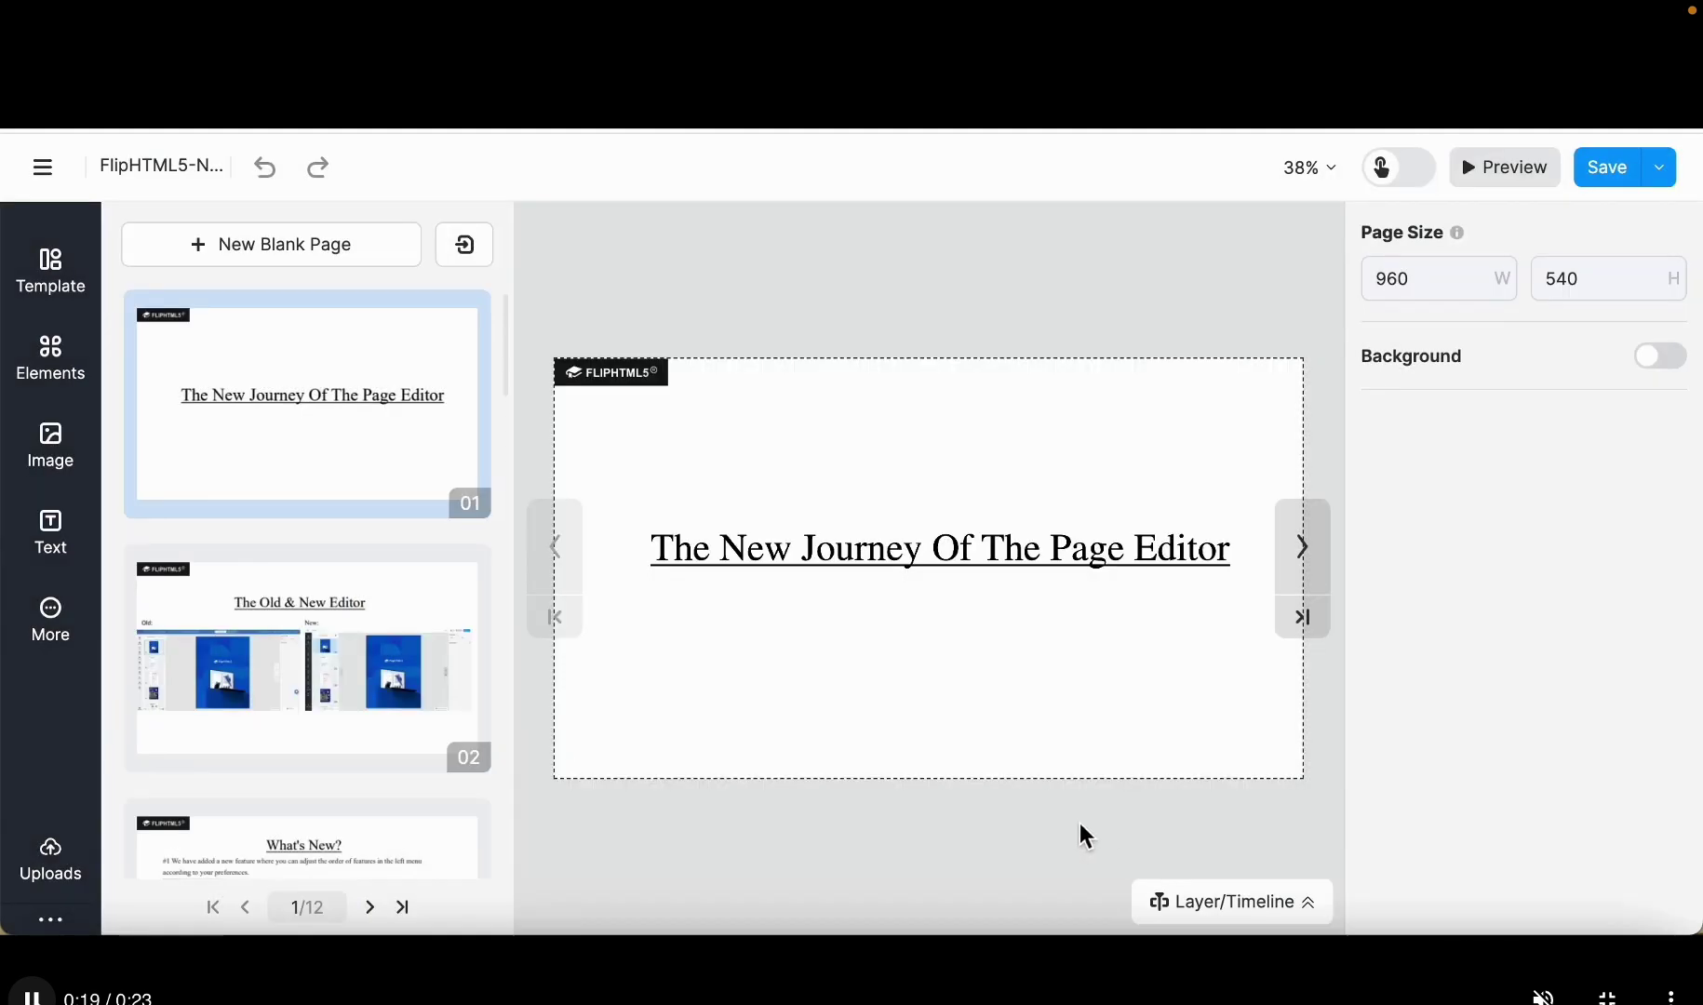
pyautogui.press('Escape')
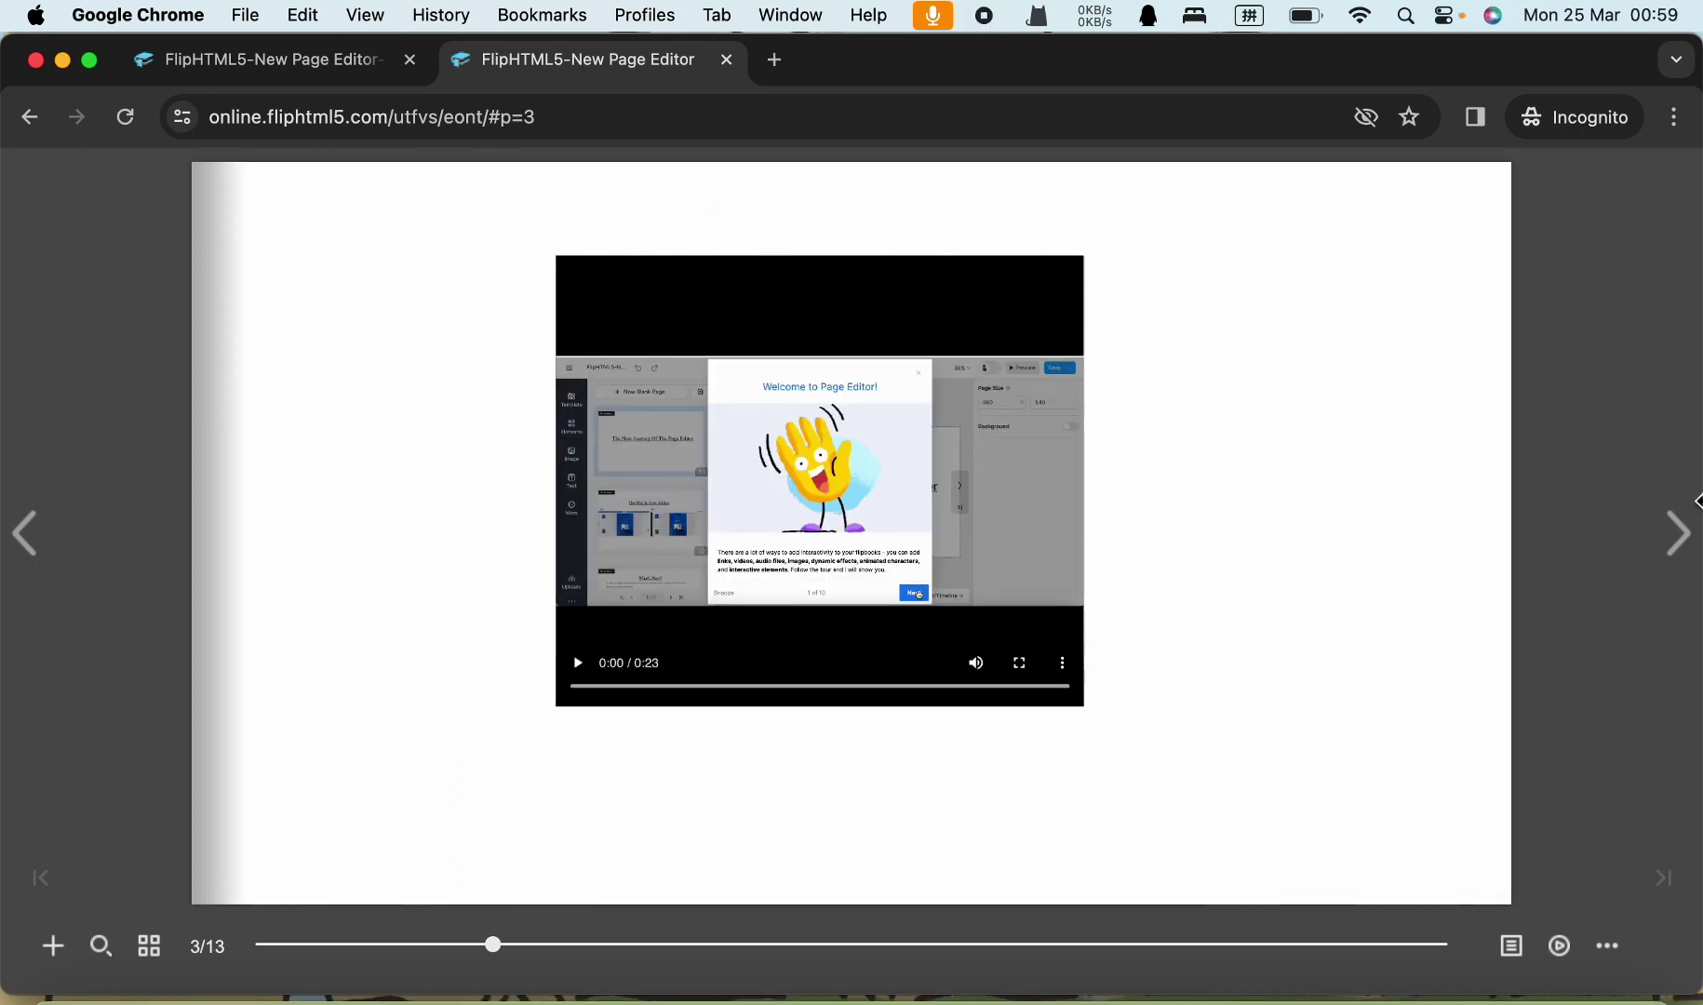
# Step: Turn to page 4 on reordering menu features, view its screenshot enlarged, and list open browser windows
pyautogui.click(1680, 533)
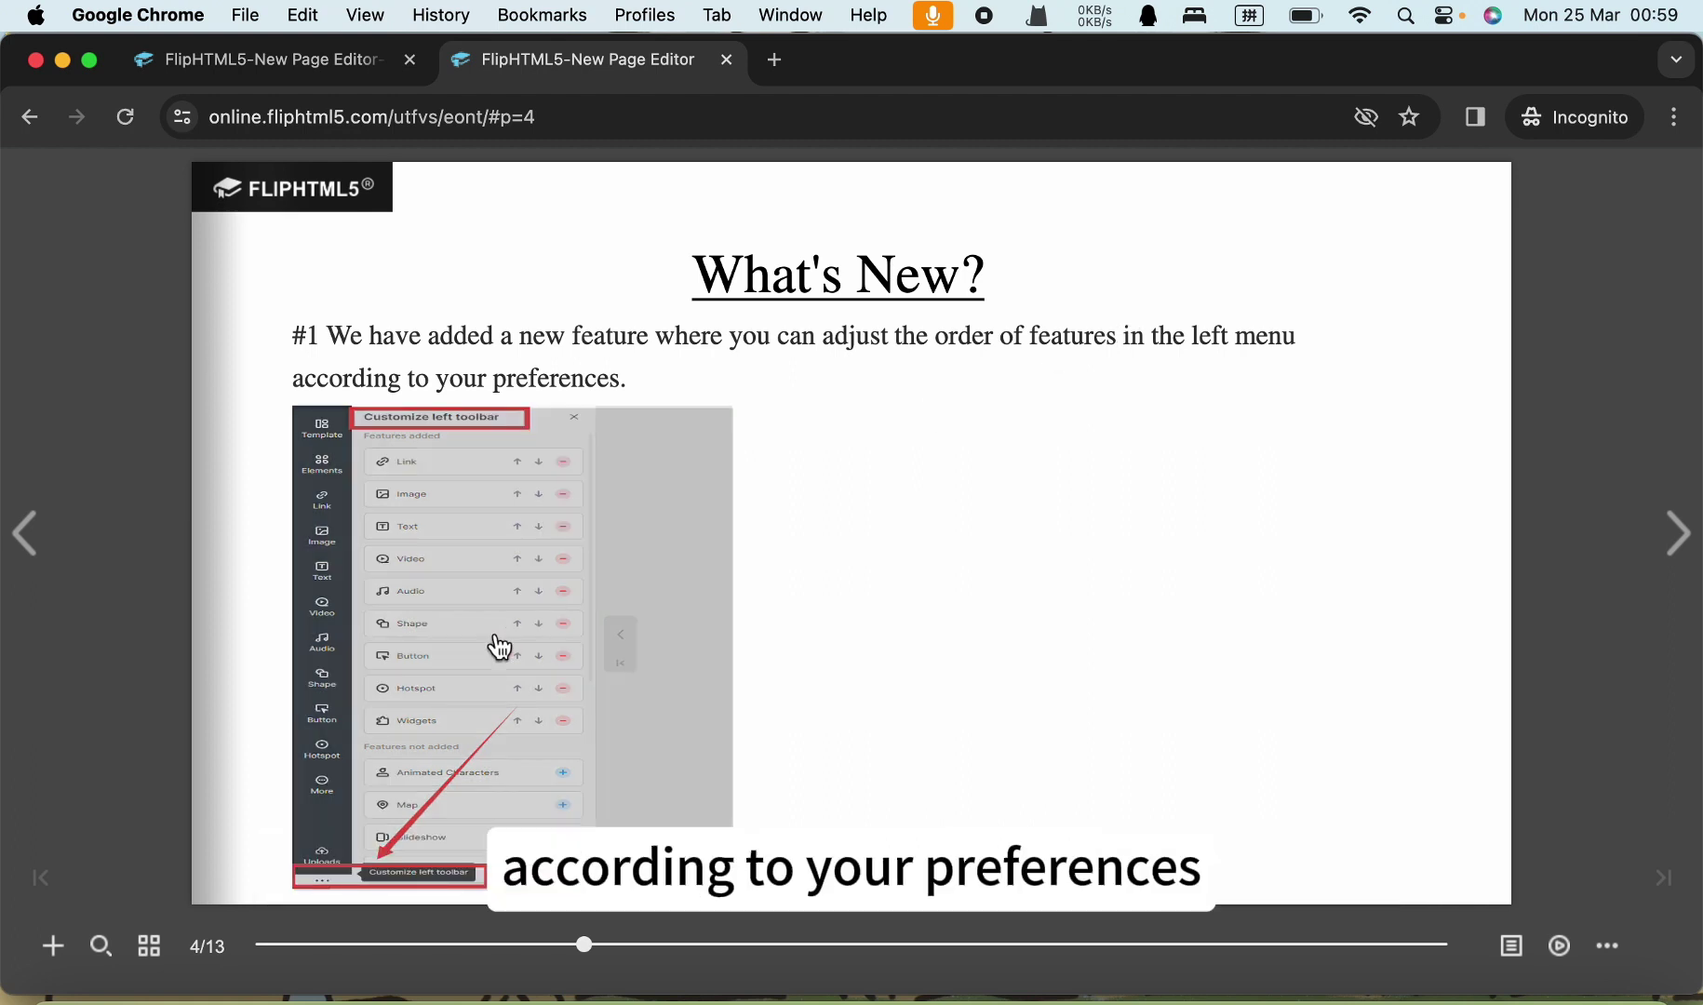
pyautogui.click(500, 644)
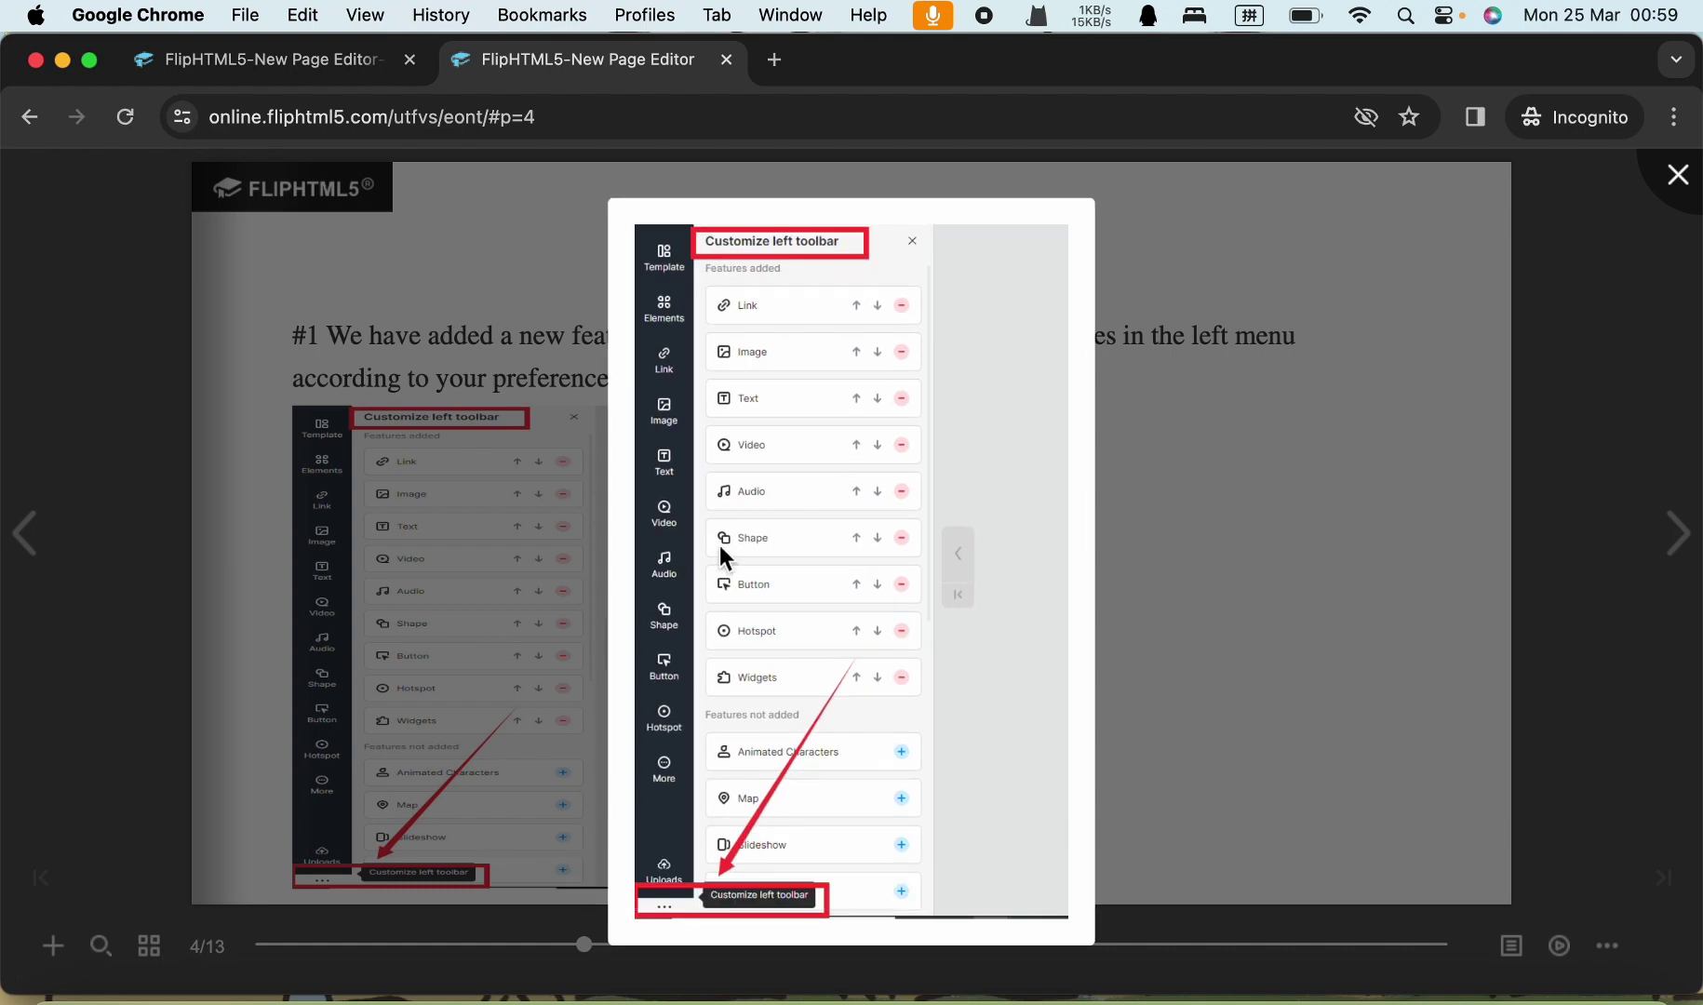
pyautogui.click(1171, 547)
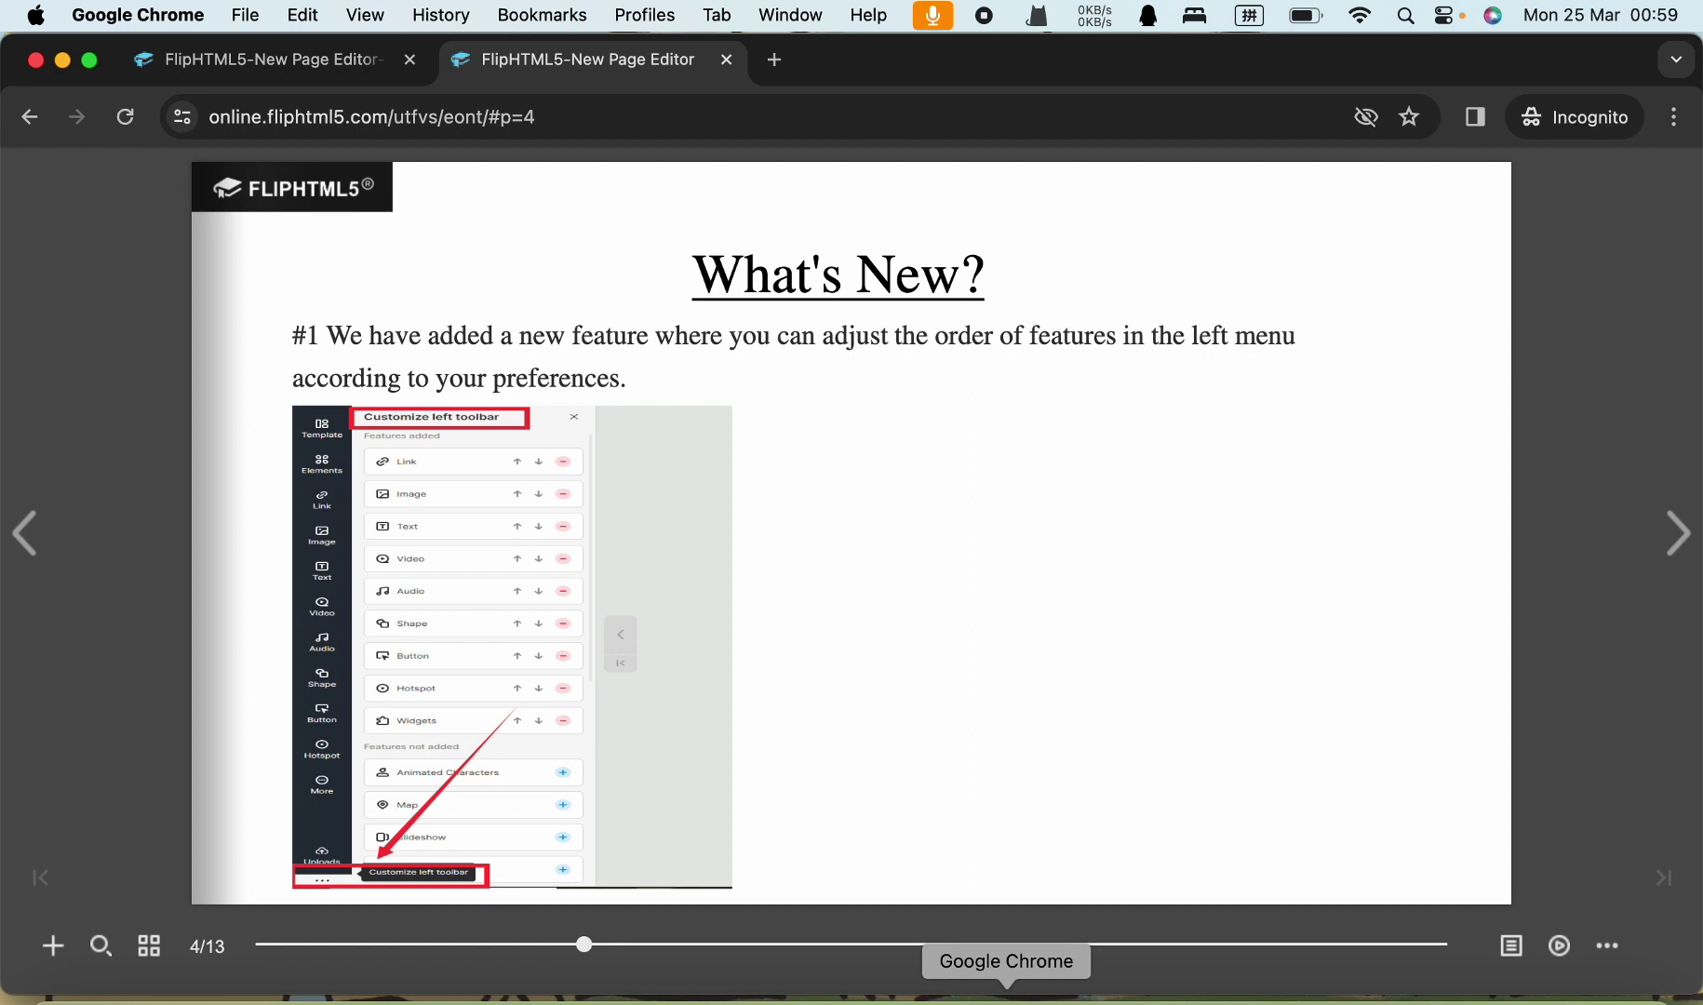
pyautogui.rightClick(1006, 994)
pyautogui.click(1032, 708)
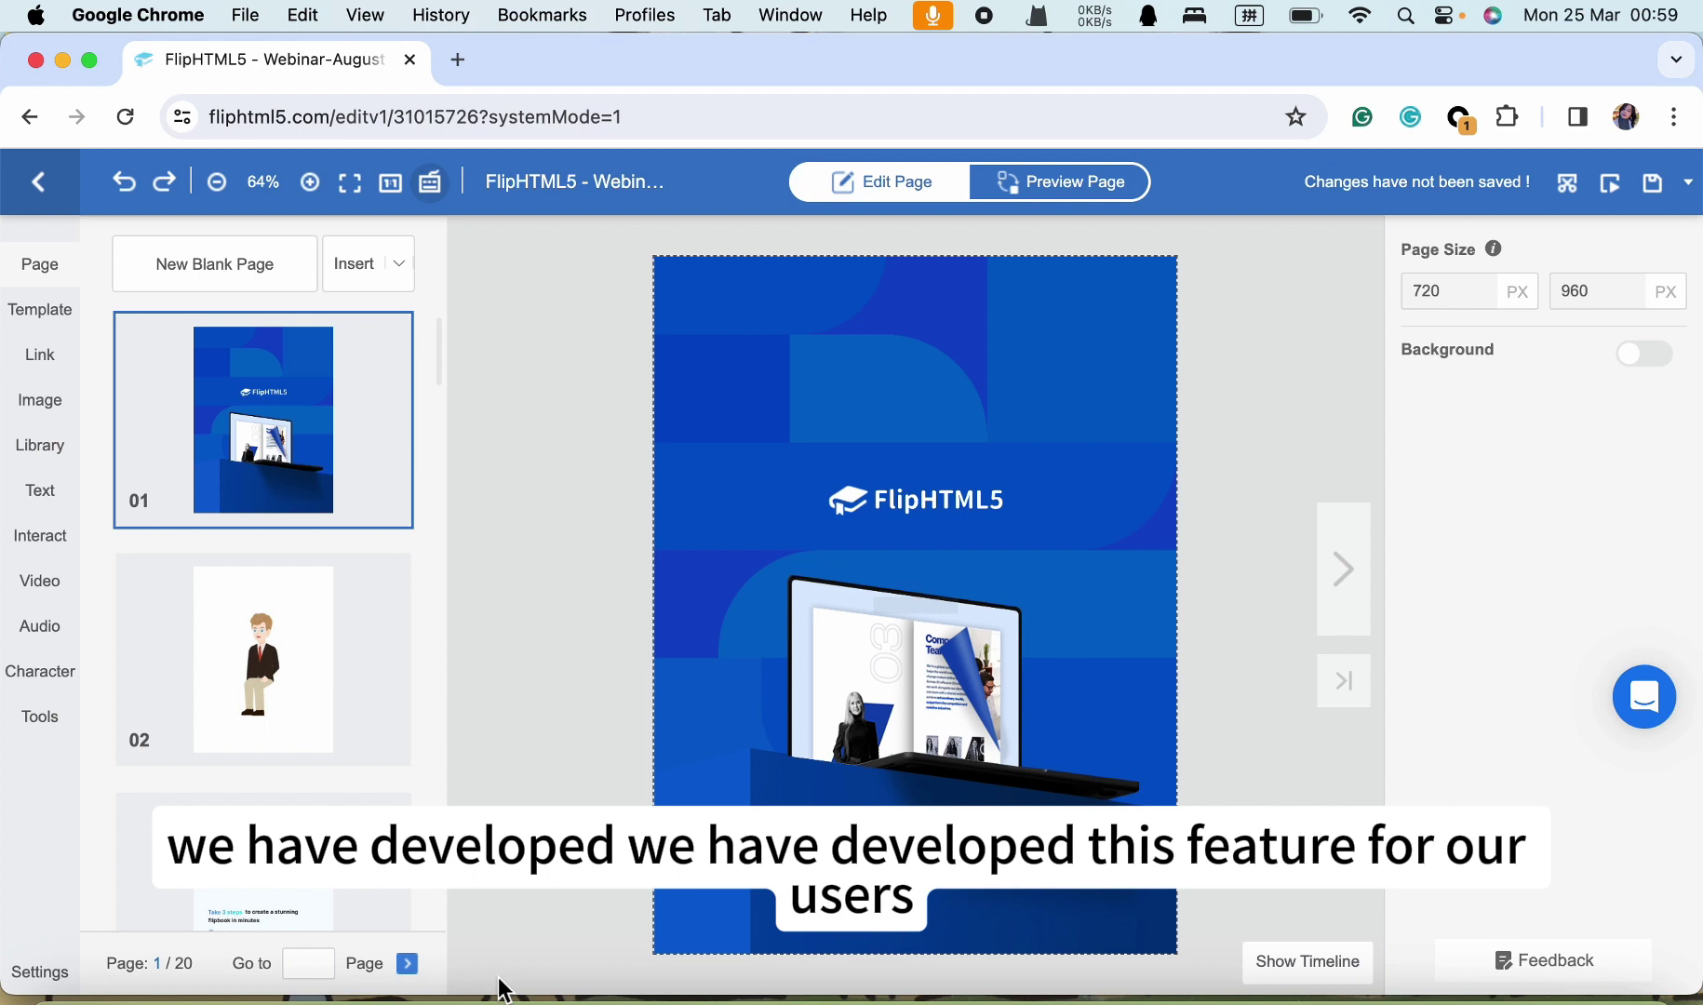
pyautogui.rightClick(1010, 996)
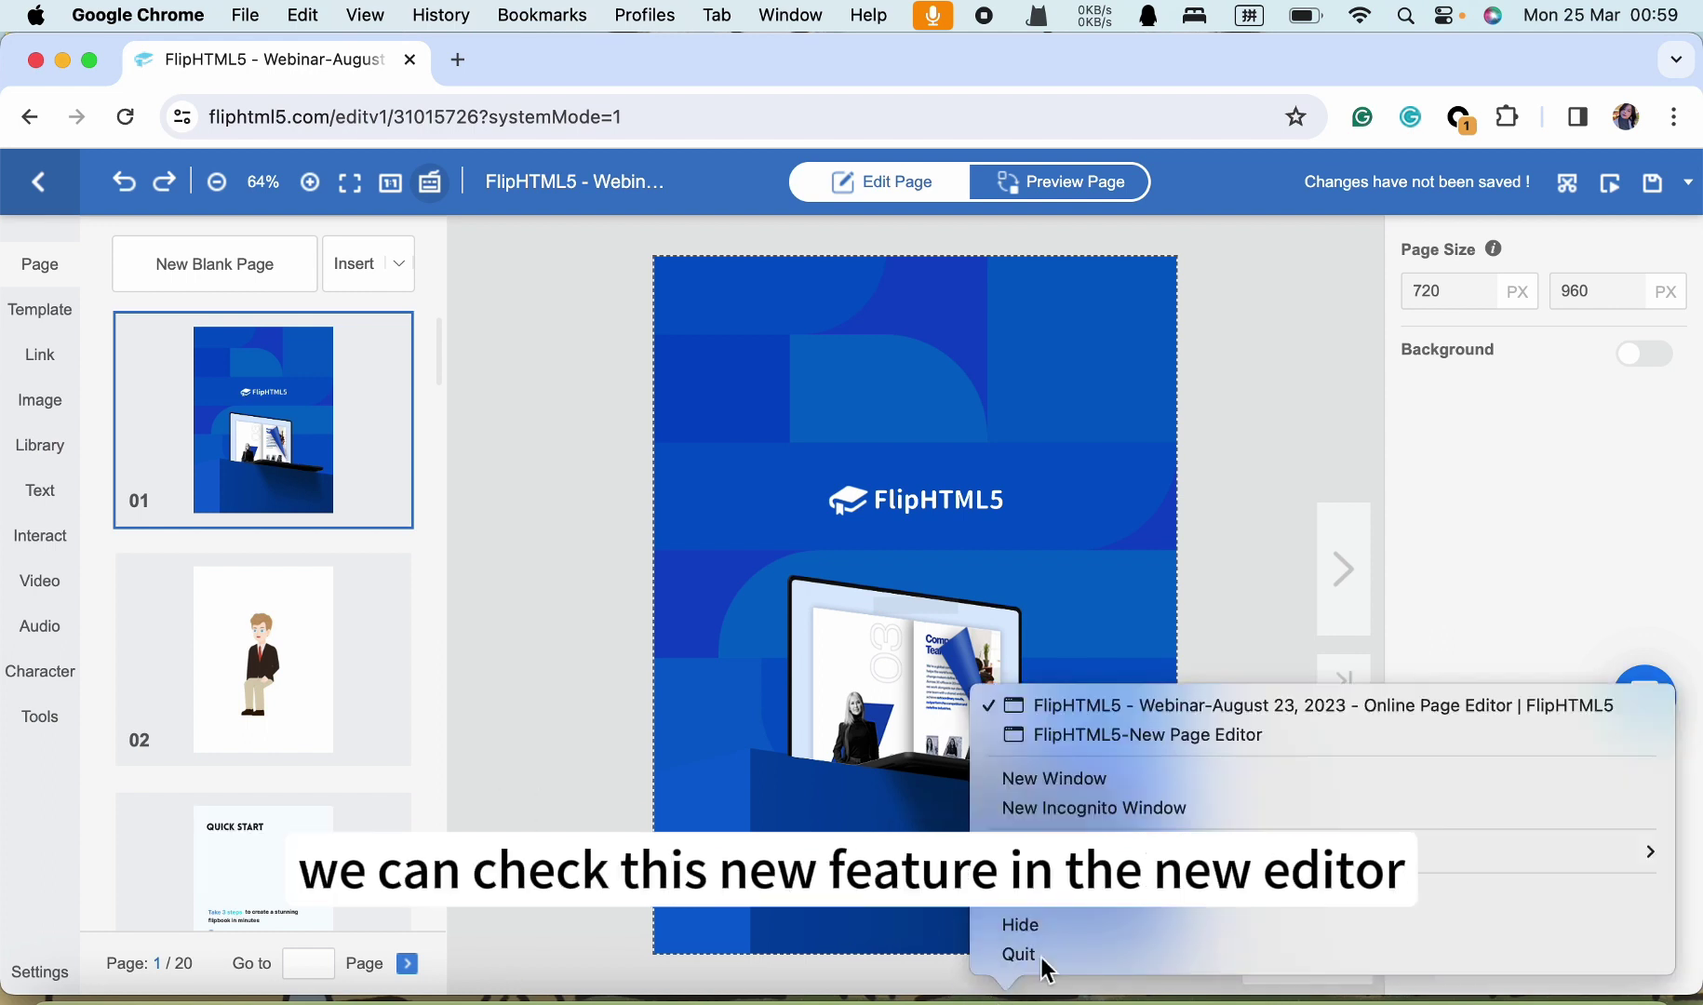
# Step: Bring up the new page editor and move Audio down below Image in the feature order
pyautogui.click(1112, 737)
pyautogui.click(300, 79)
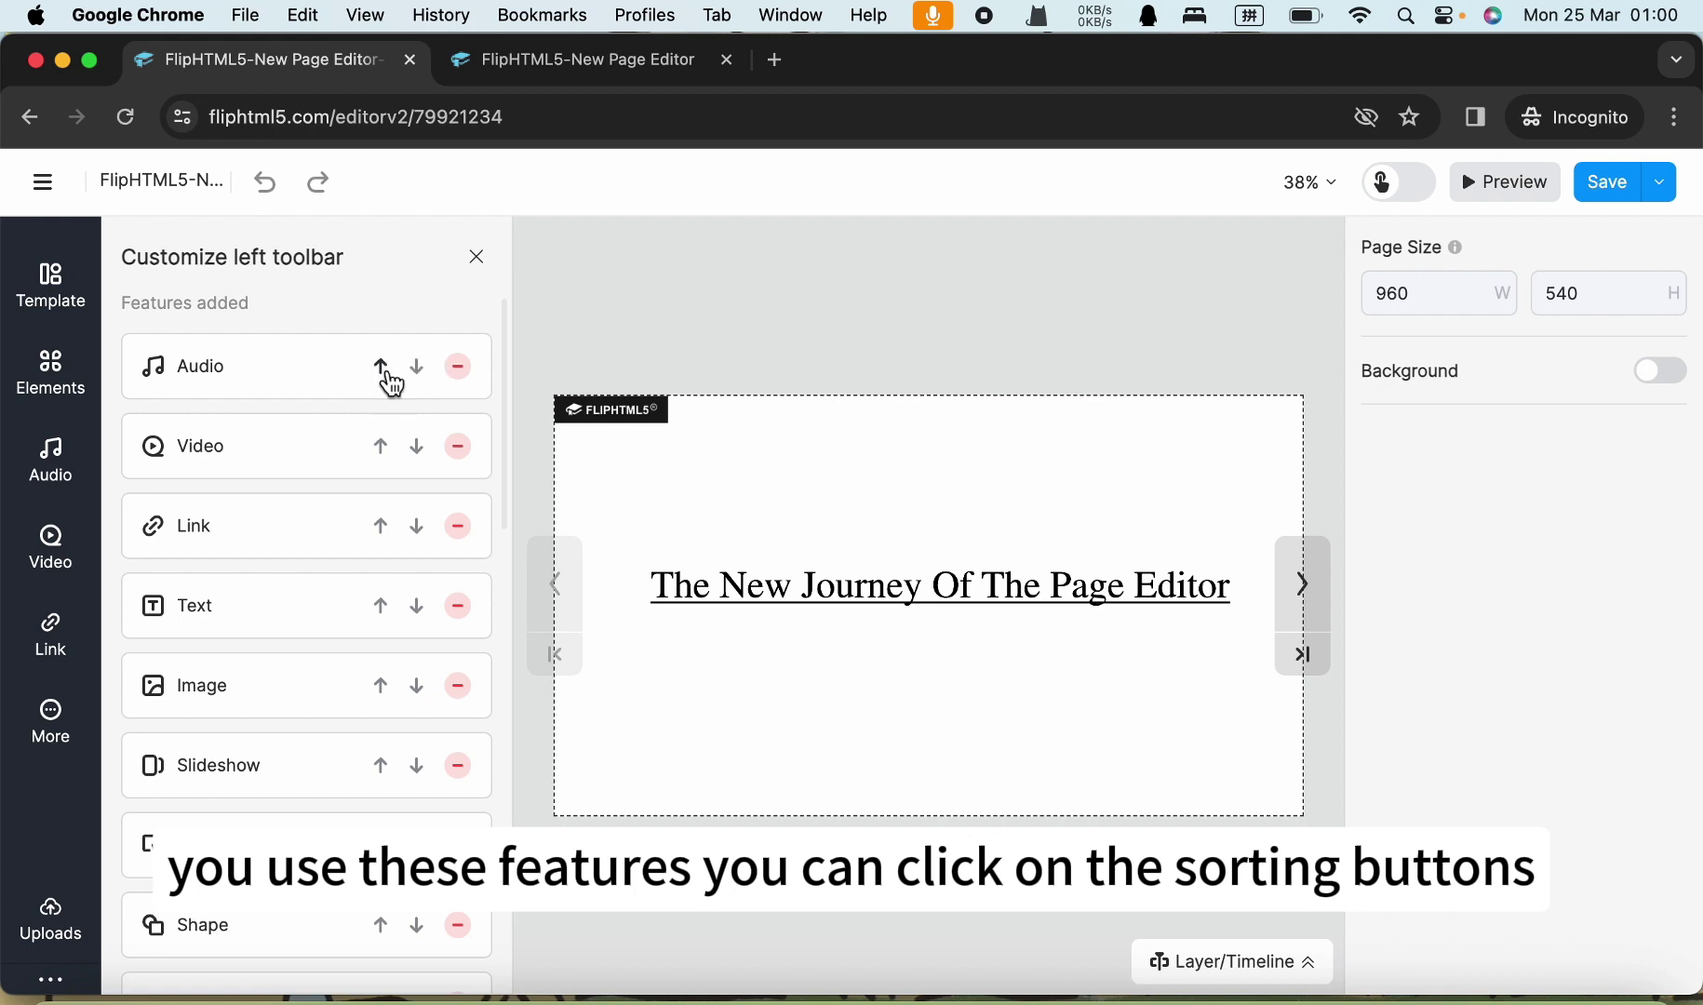
pyautogui.moveTo(387, 380); pyautogui.dragTo(393, 705)
pyautogui.click(383, 692)
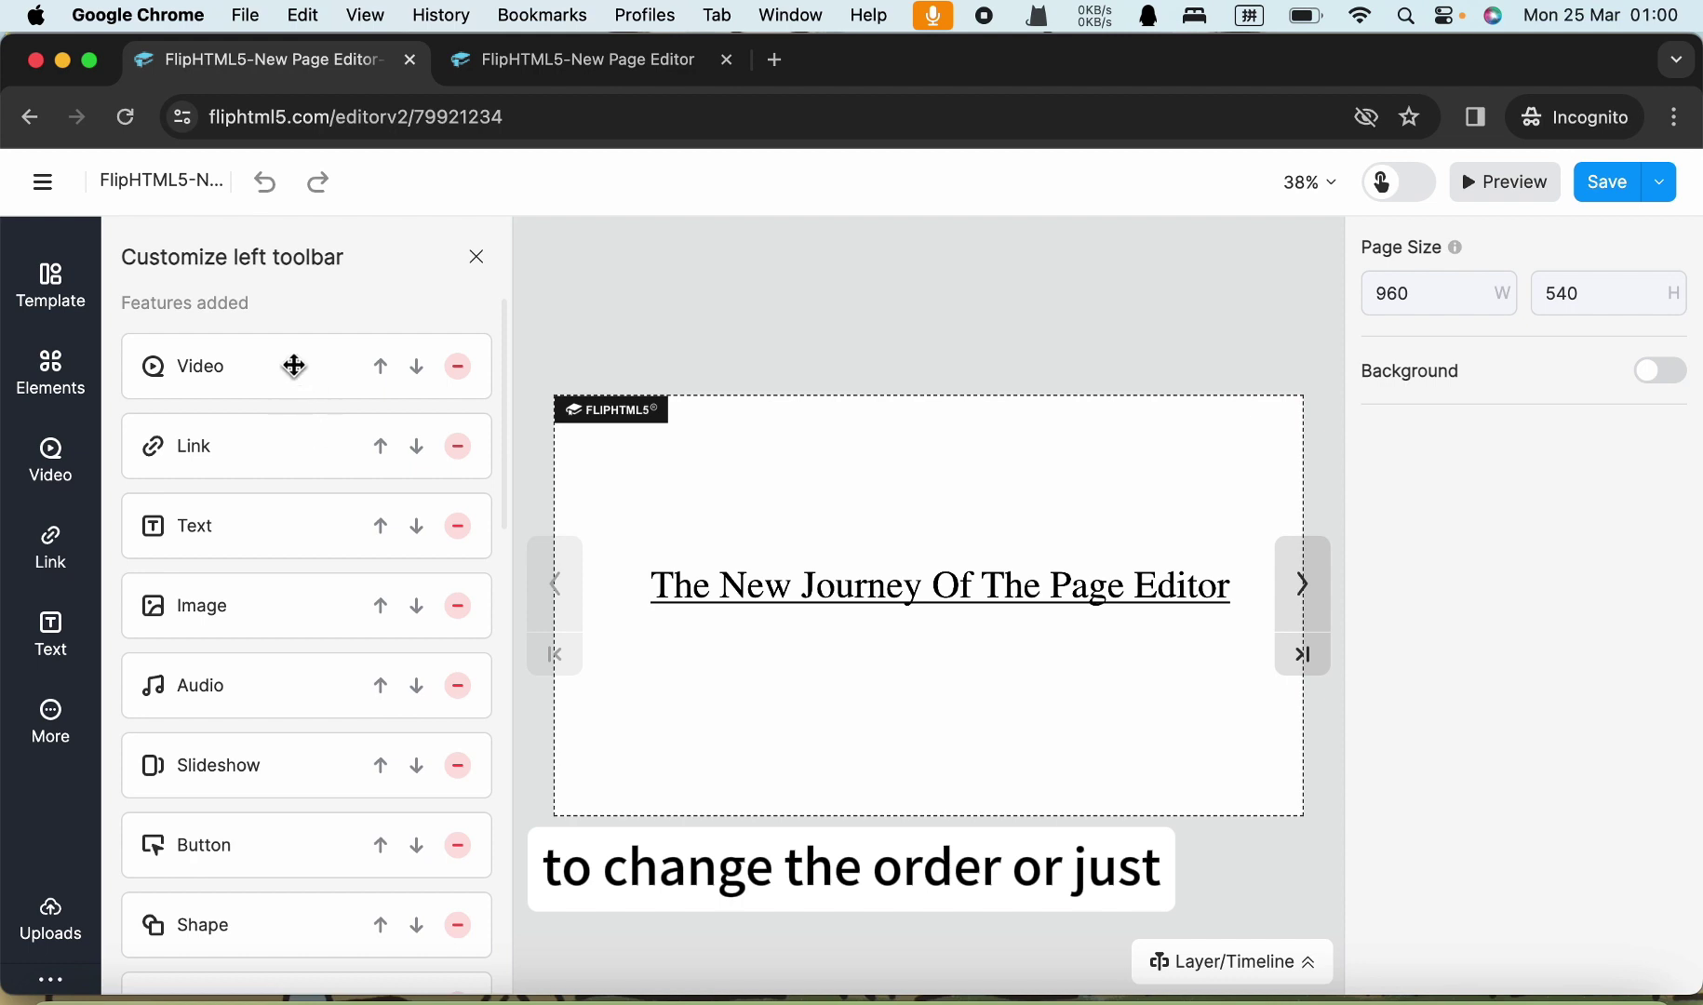
# Step: Drag Image to the top, then drag Video into first place ahead of Image and Link
pyautogui.moveTo(294, 366); pyautogui.dragTo(294, 765)
pyautogui.moveTo(293, 539); pyautogui.dragTo(296, 340)
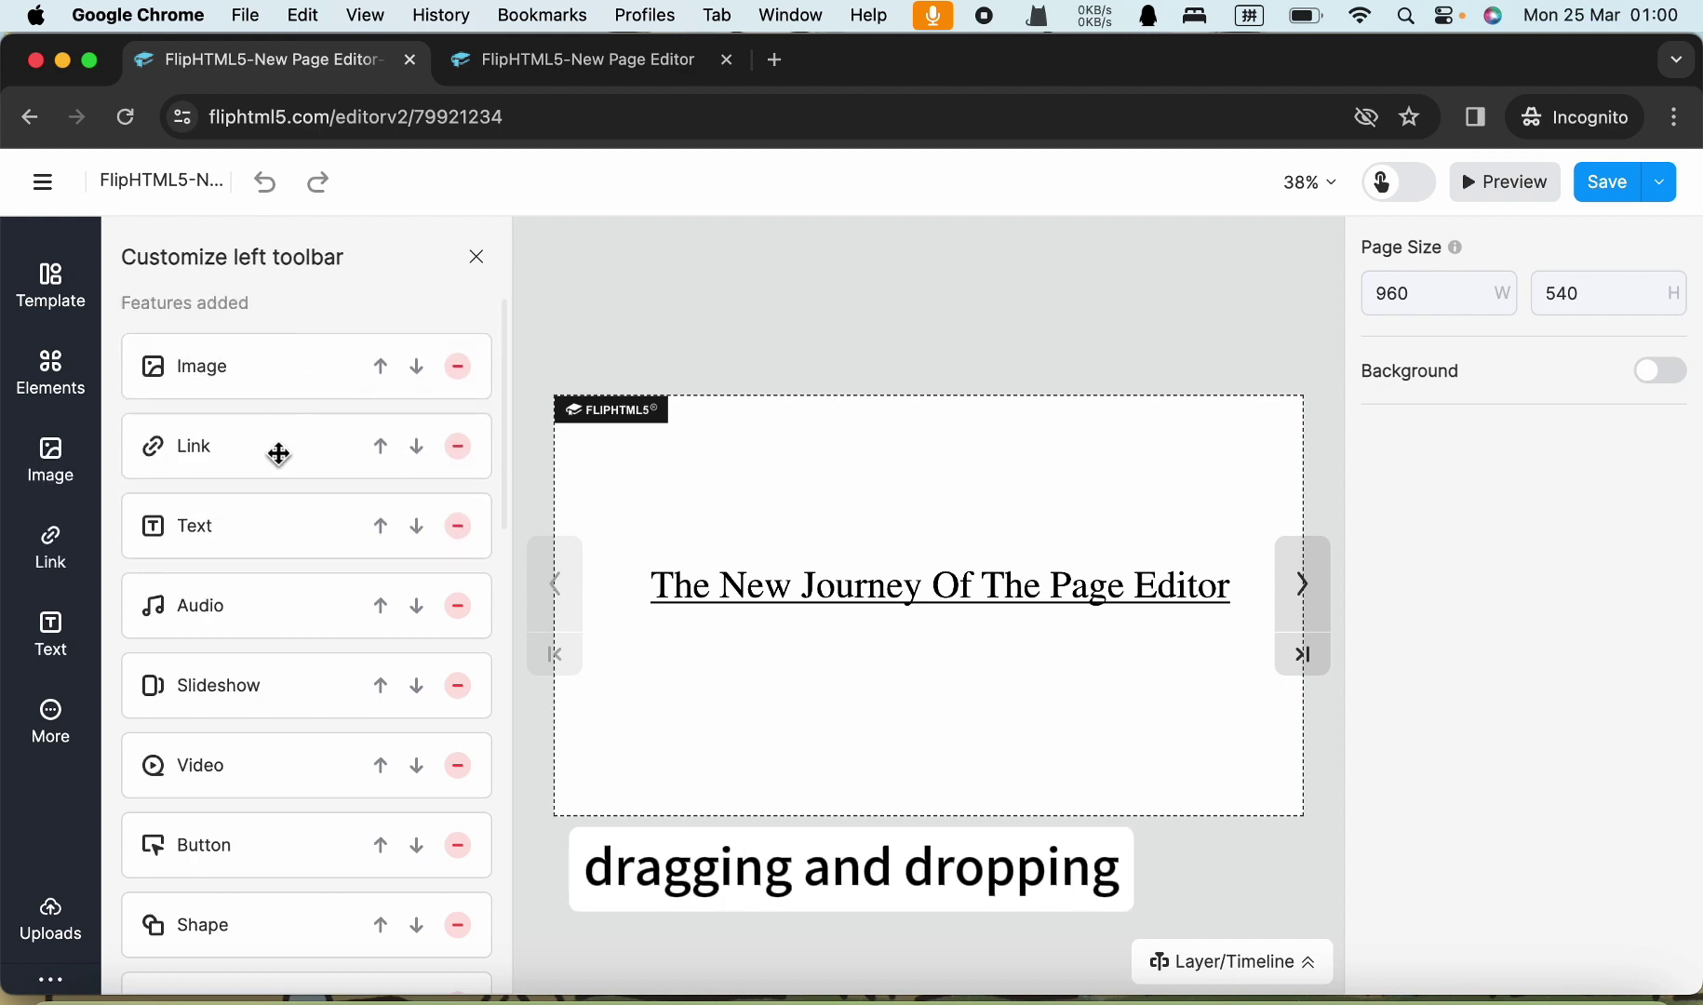
pyautogui.moveTo(279, 455); pyautogui.dragTo(251, 654)
pyautogui.scroll(-3, 249, 648)
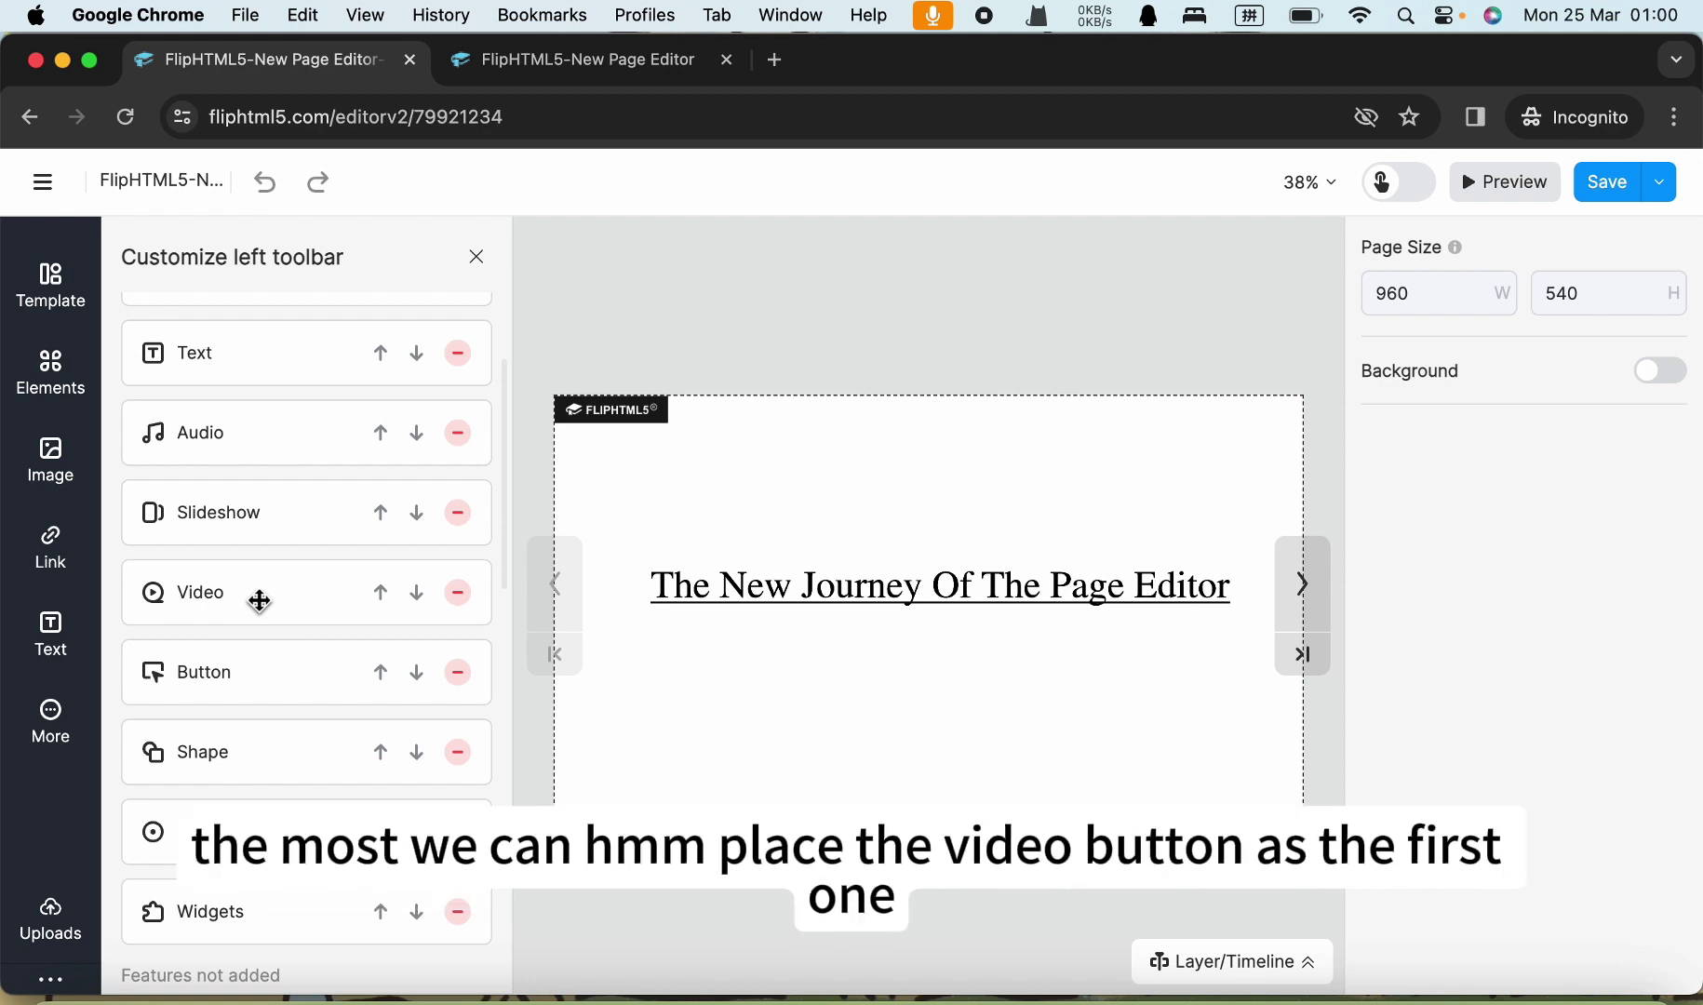
pyautogui.scroll(1, 260, 601)
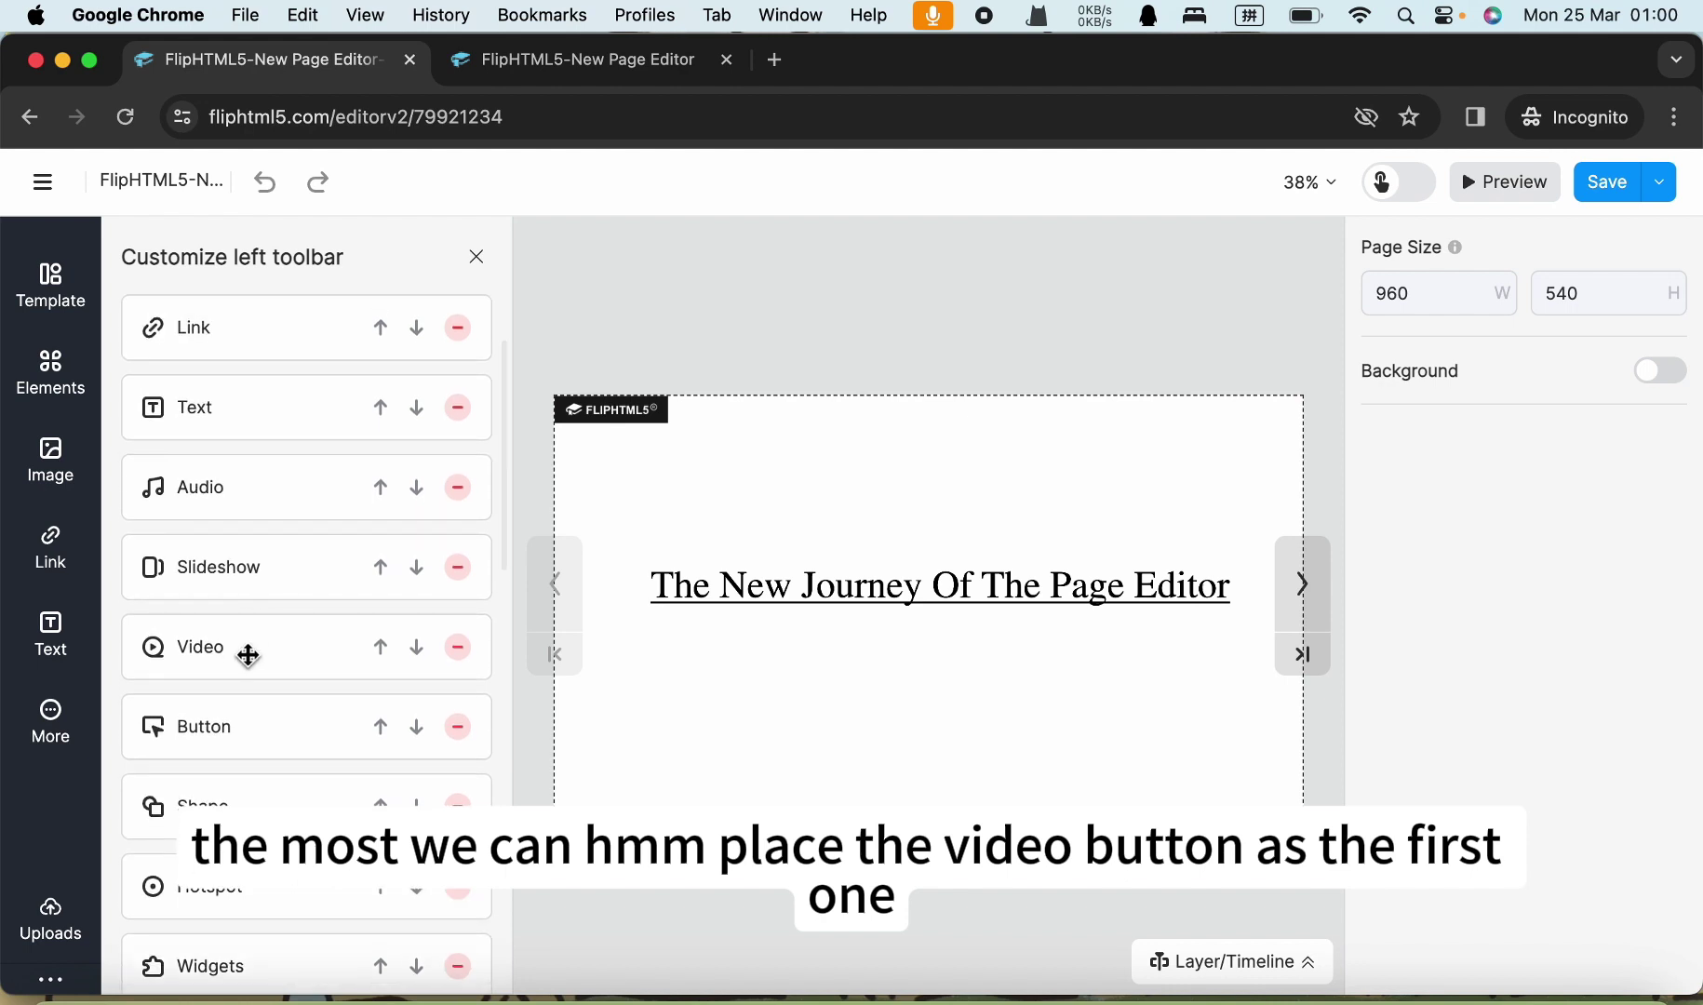
pyautogui.moveTo(247, 651); pyautogui.dragTo(259, 307)
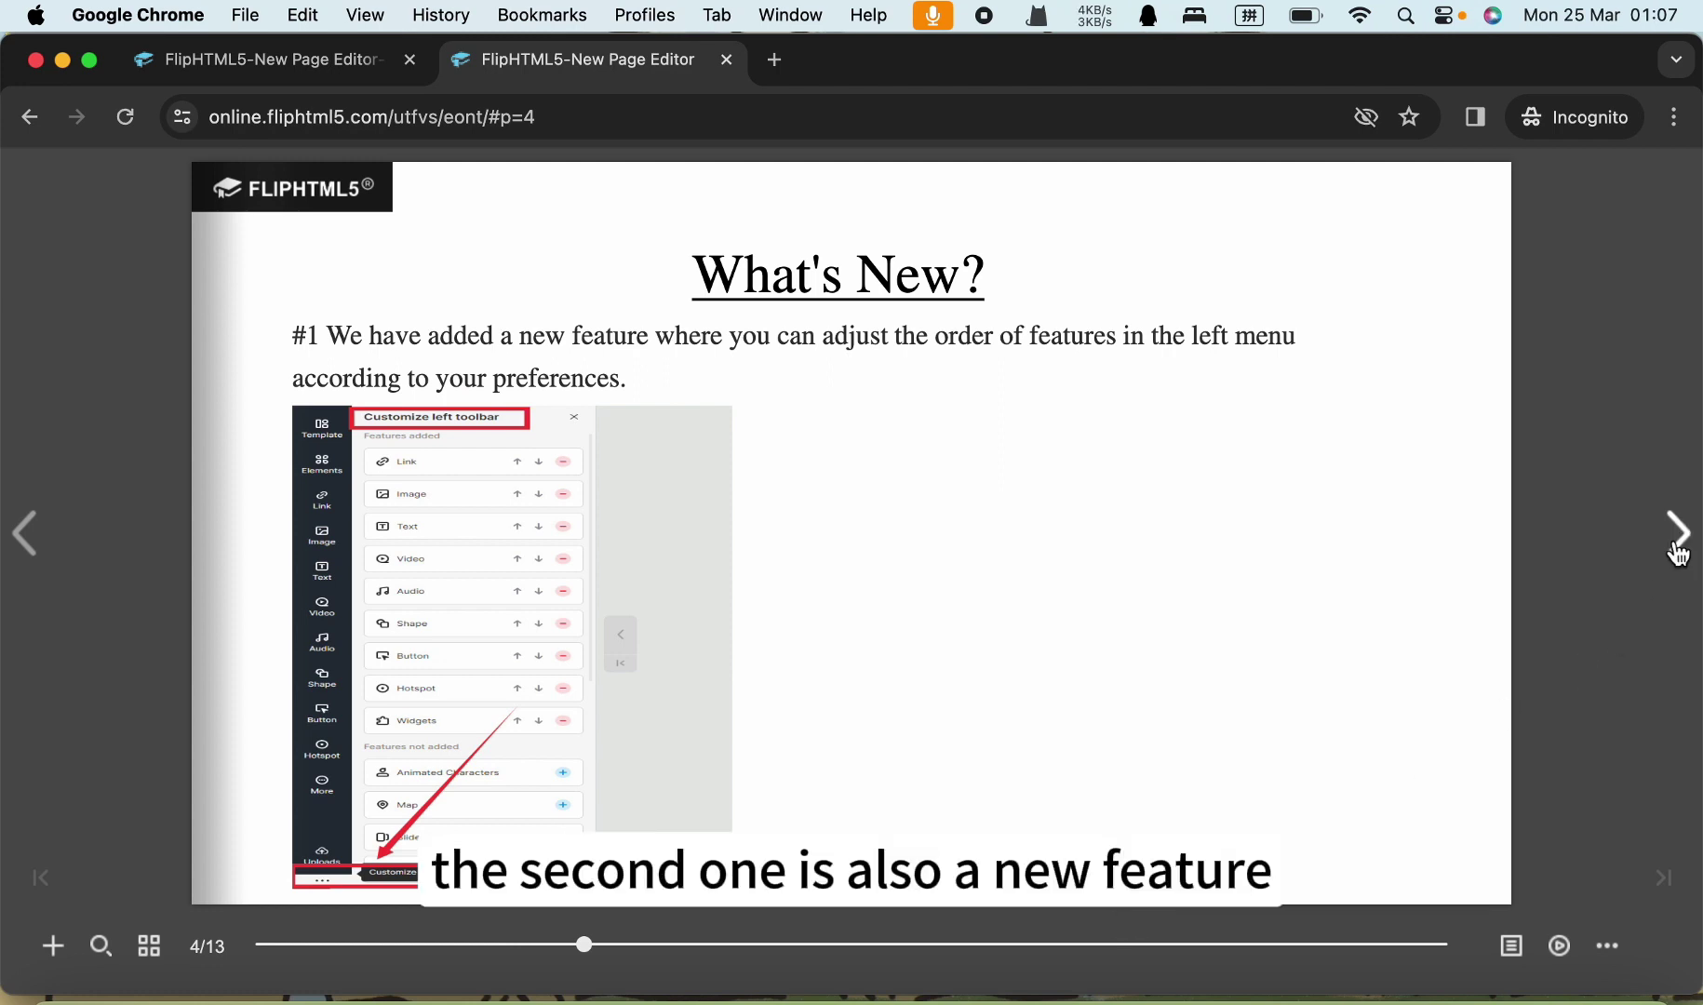
# Step: Turn to page 5 on the Uploads entrance, view its screenshot enlarged, and list open browser windows
pyautogui.click(1680, 549)
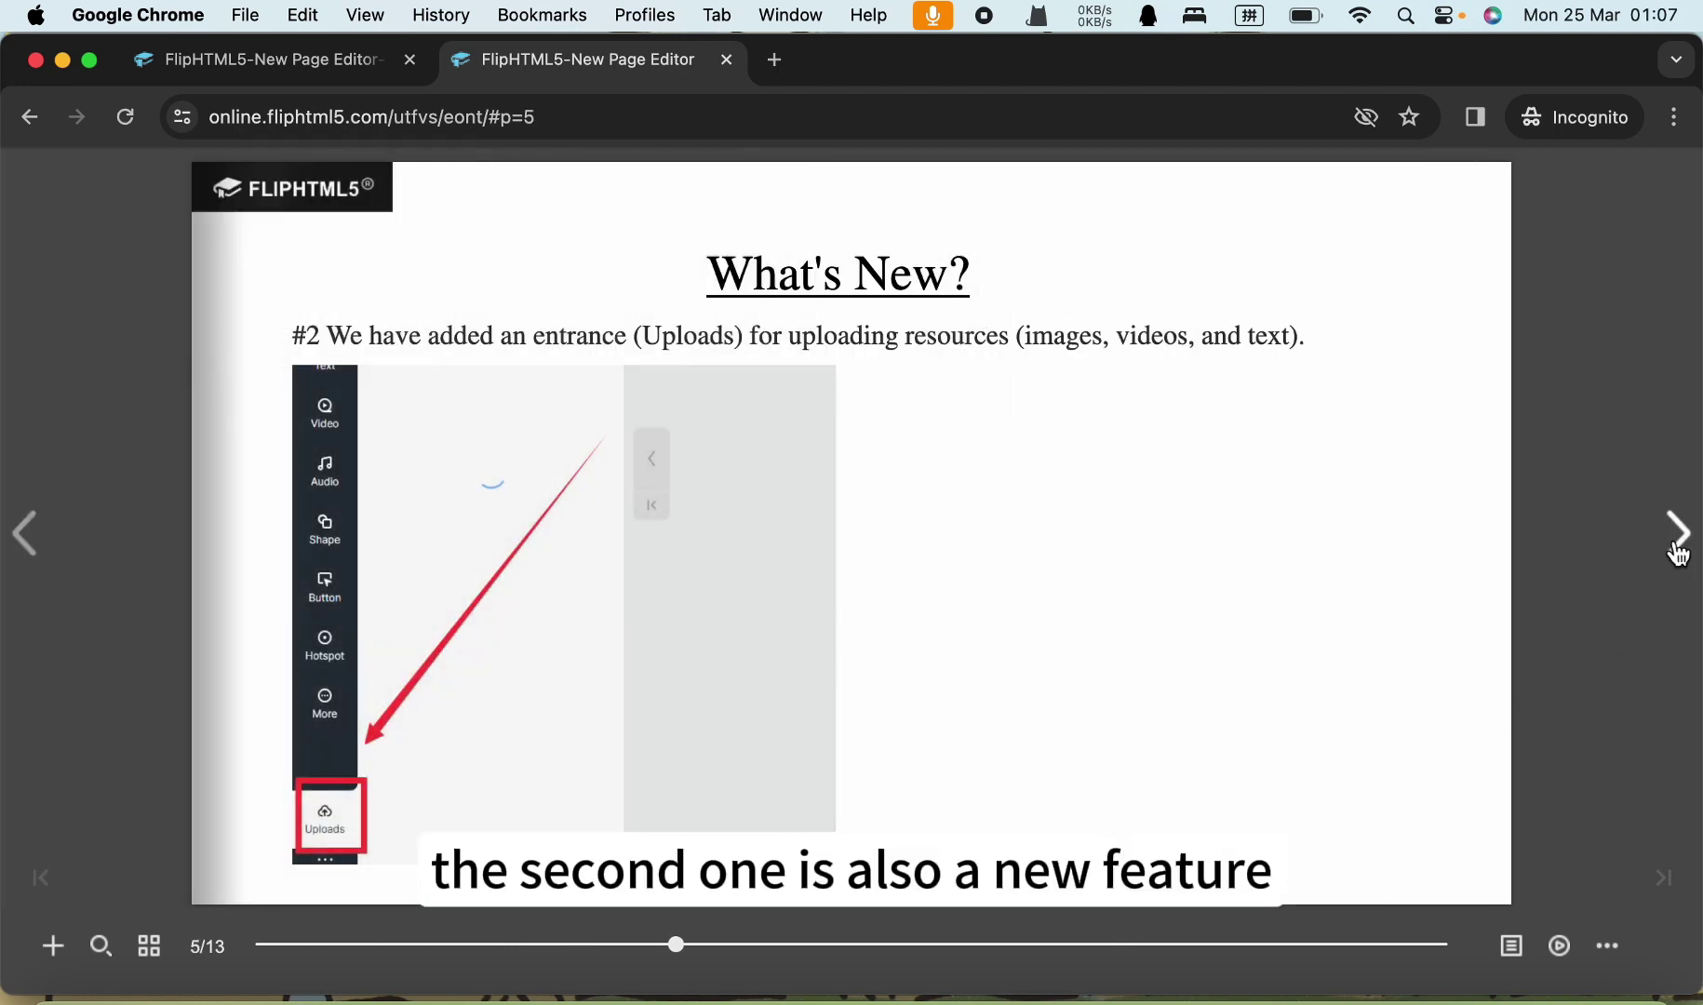
pyautogui.click(626, 550)
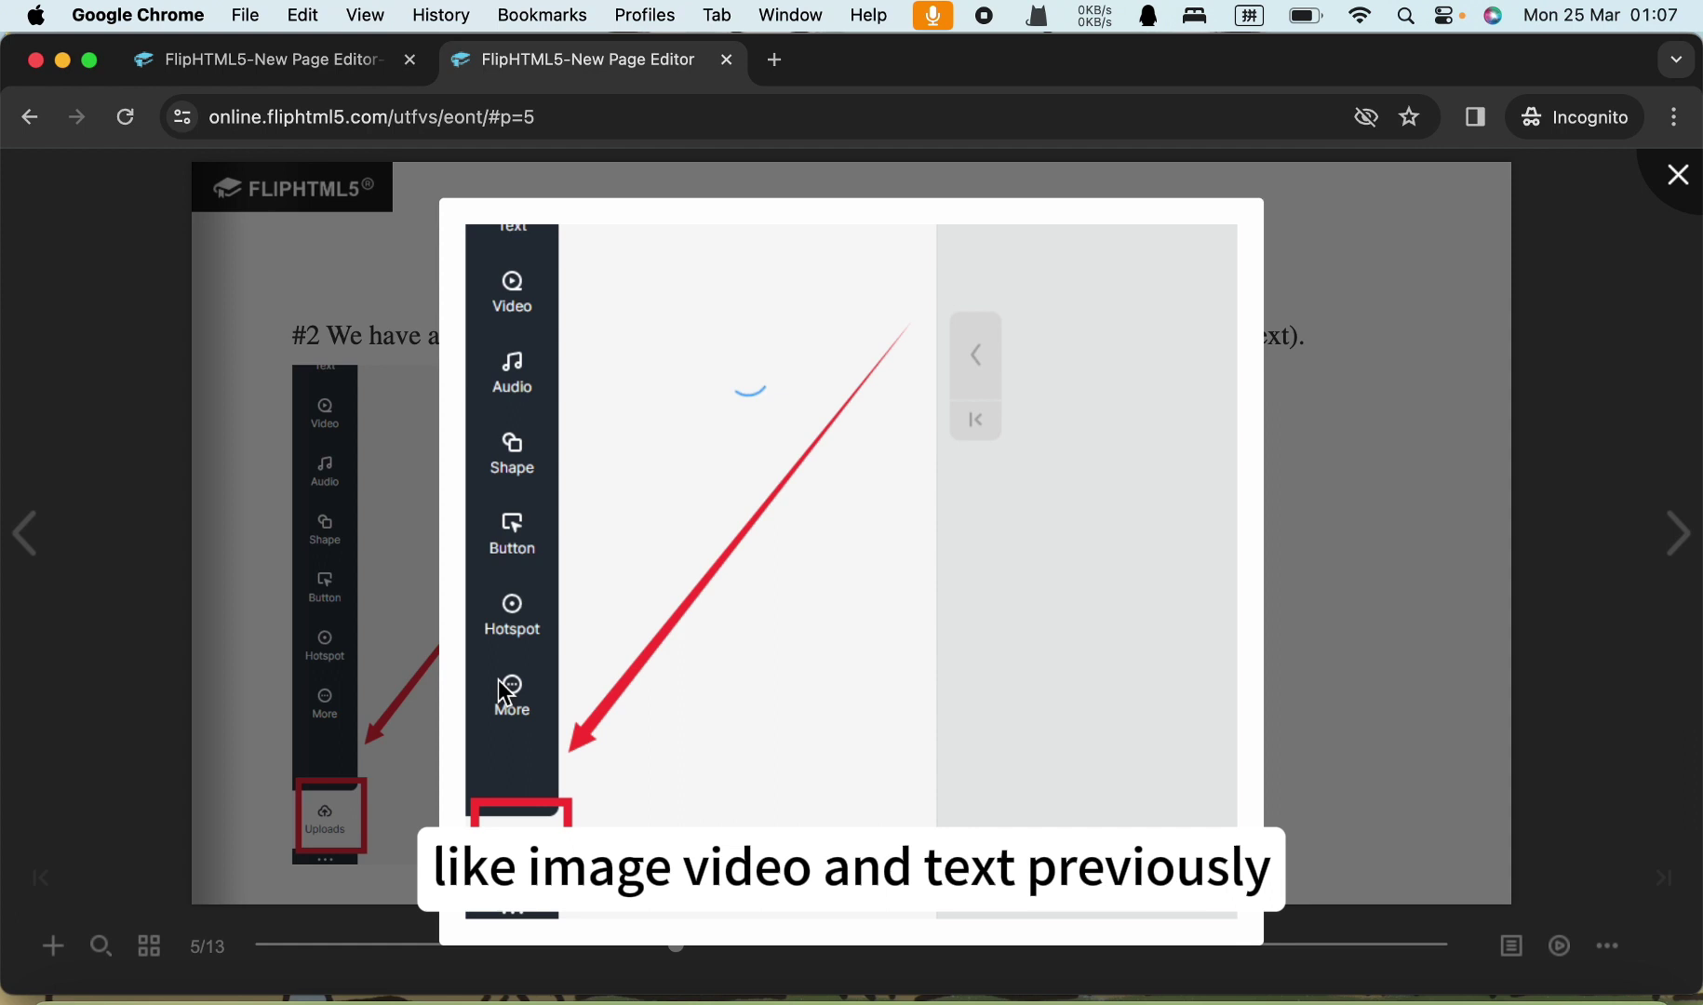
pyautogui.click(1294, 707)
pyautogui.rightClick(1001, 994)
# Step: In the old editor, browse Library, Text, Video and Audio options, then close Audio Player to show thumbnails
pyautogui.click(1128, 706)
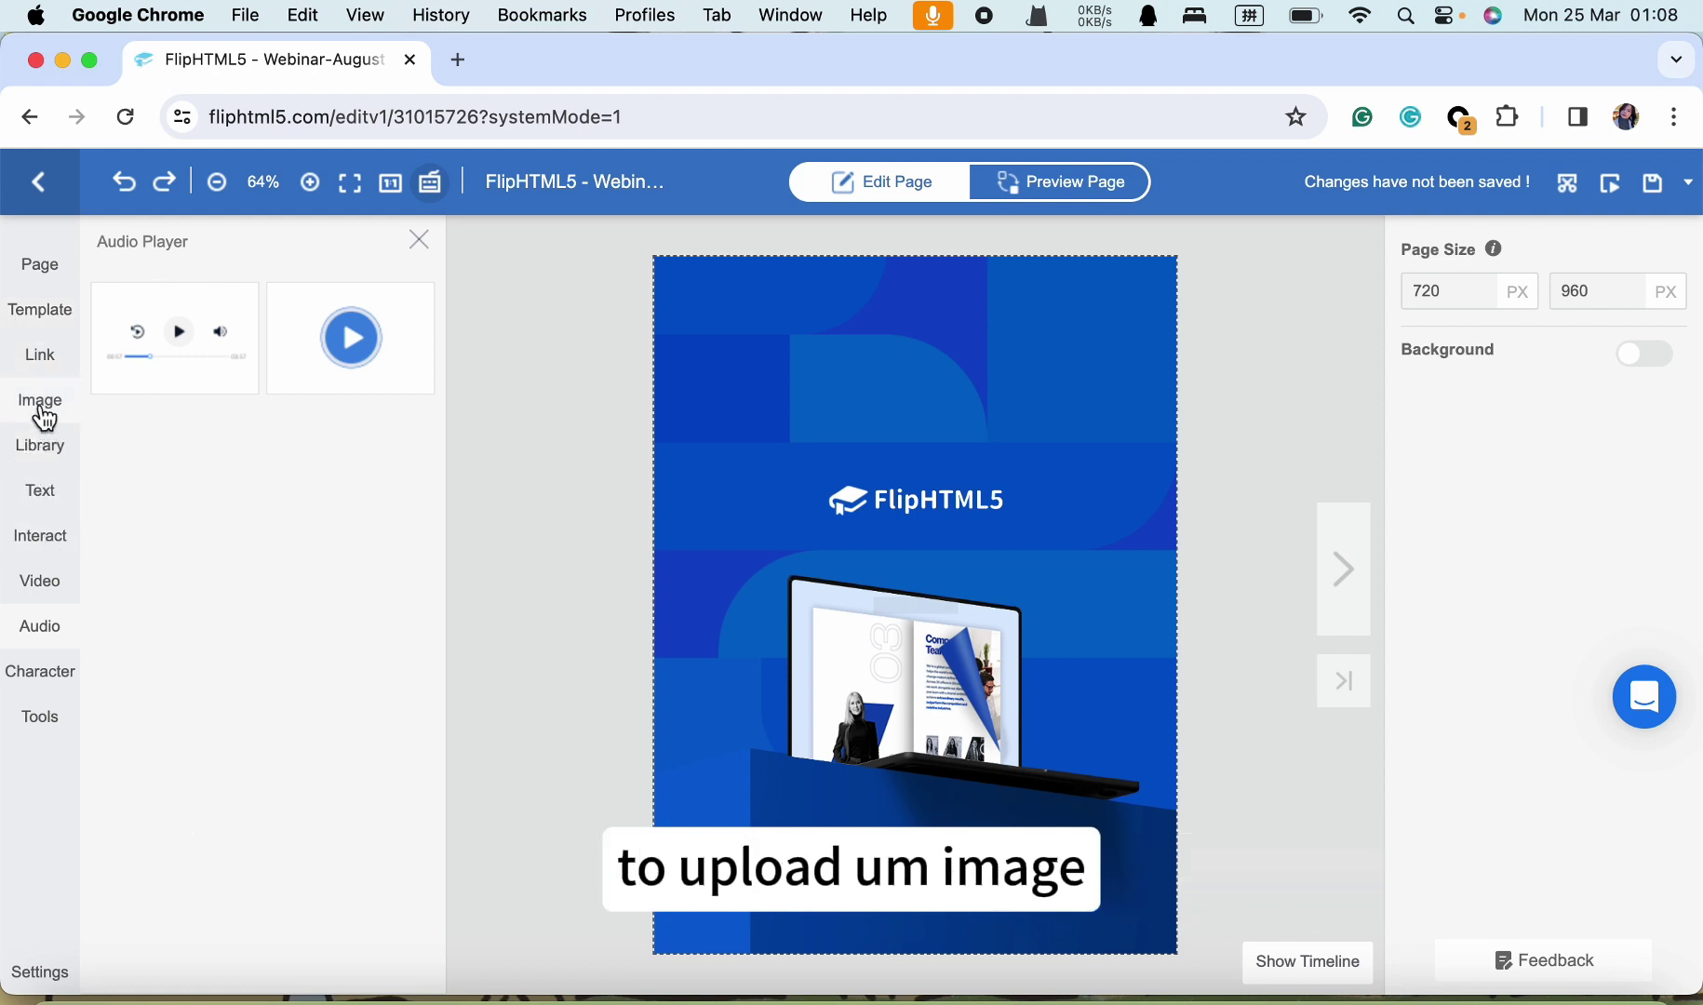
pyautogui.click(44, 421)
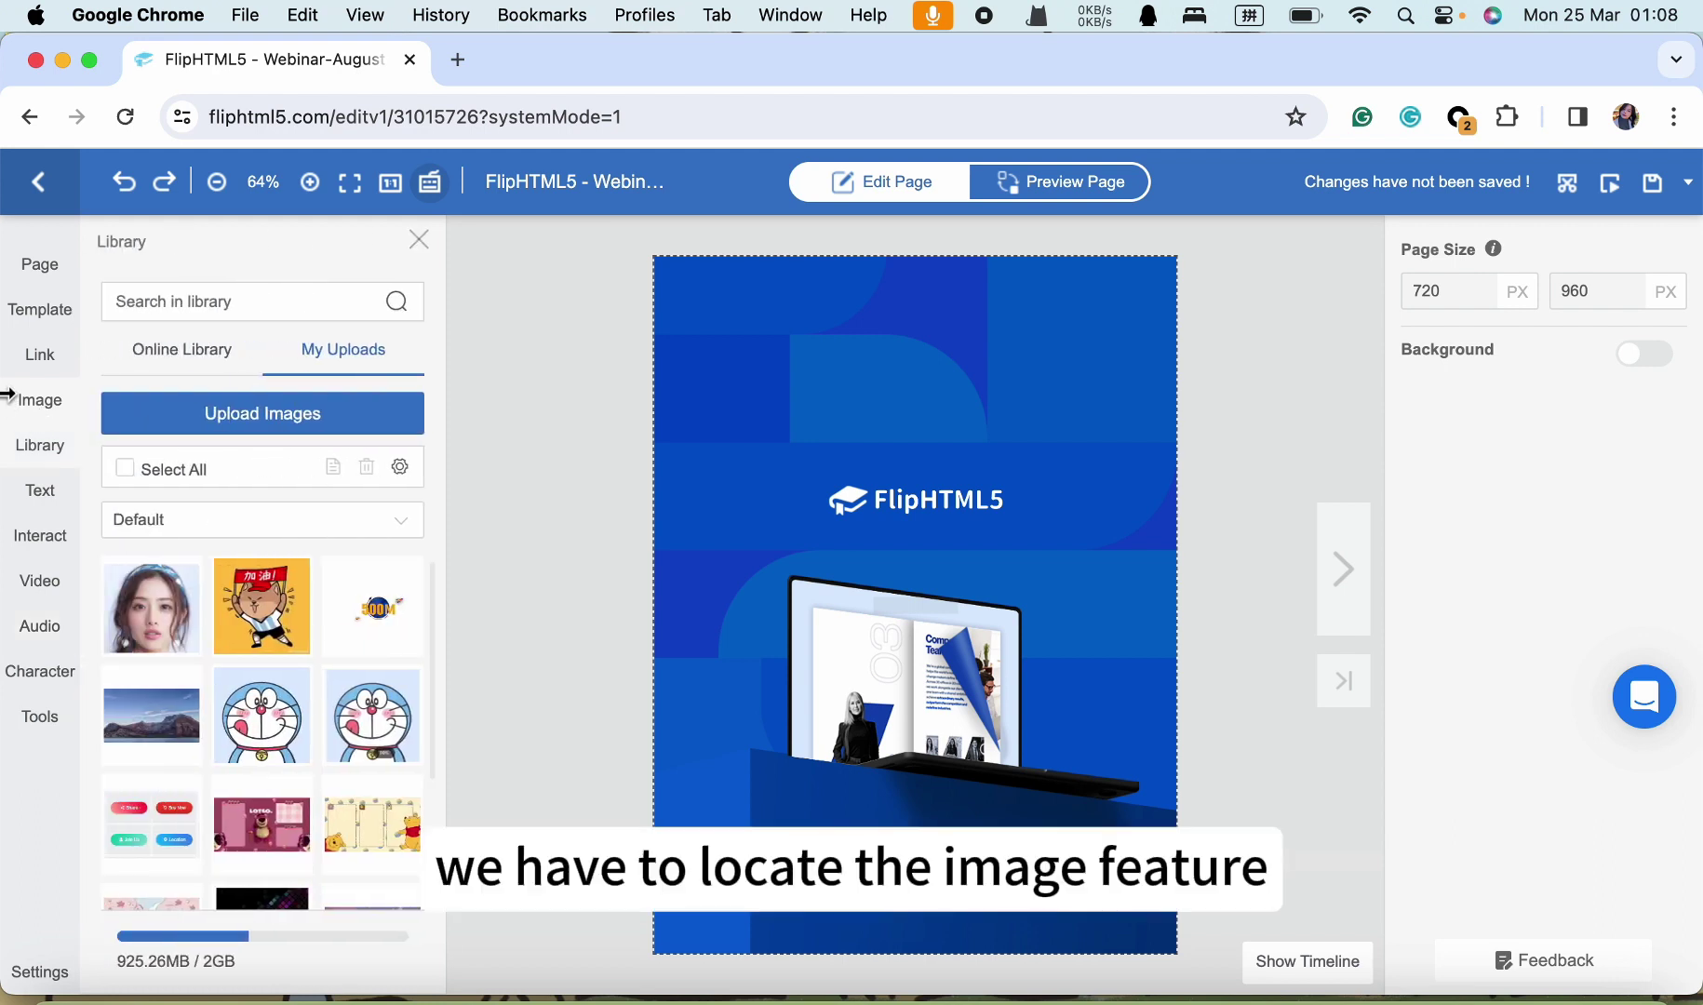
pyautogui.click(56, 510)
pyautogui.click(40, 582)
pyautogui.click(43, 647)
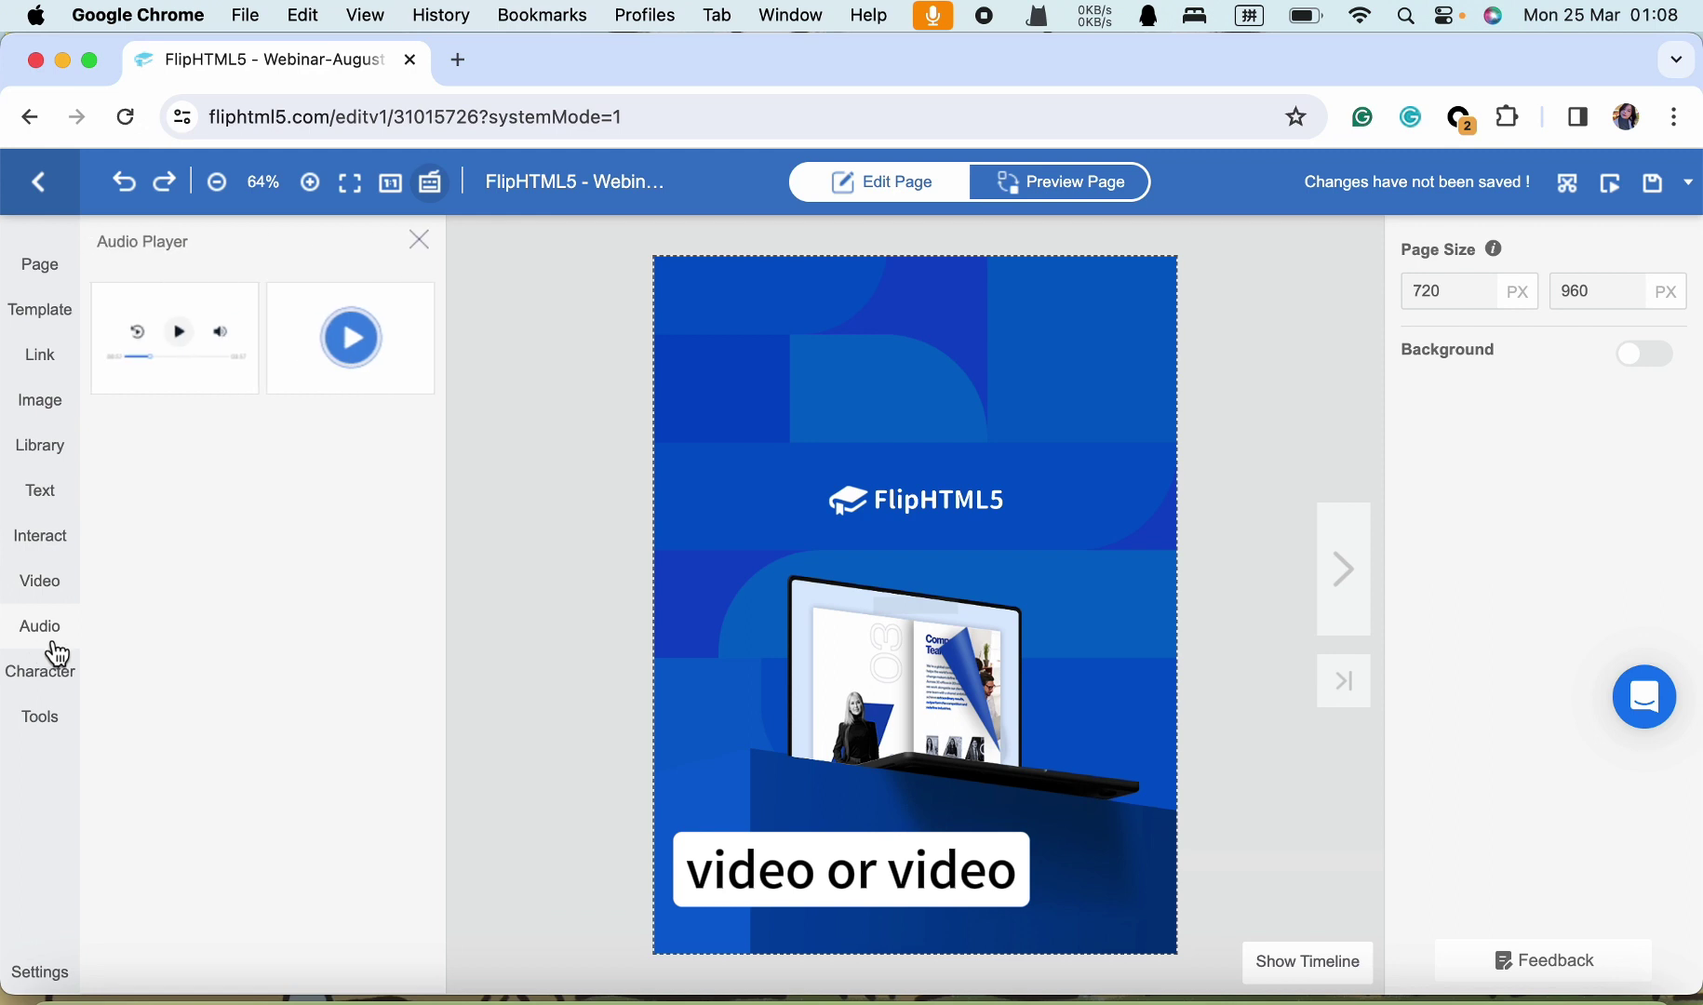
pyautogui.click(421, 247)
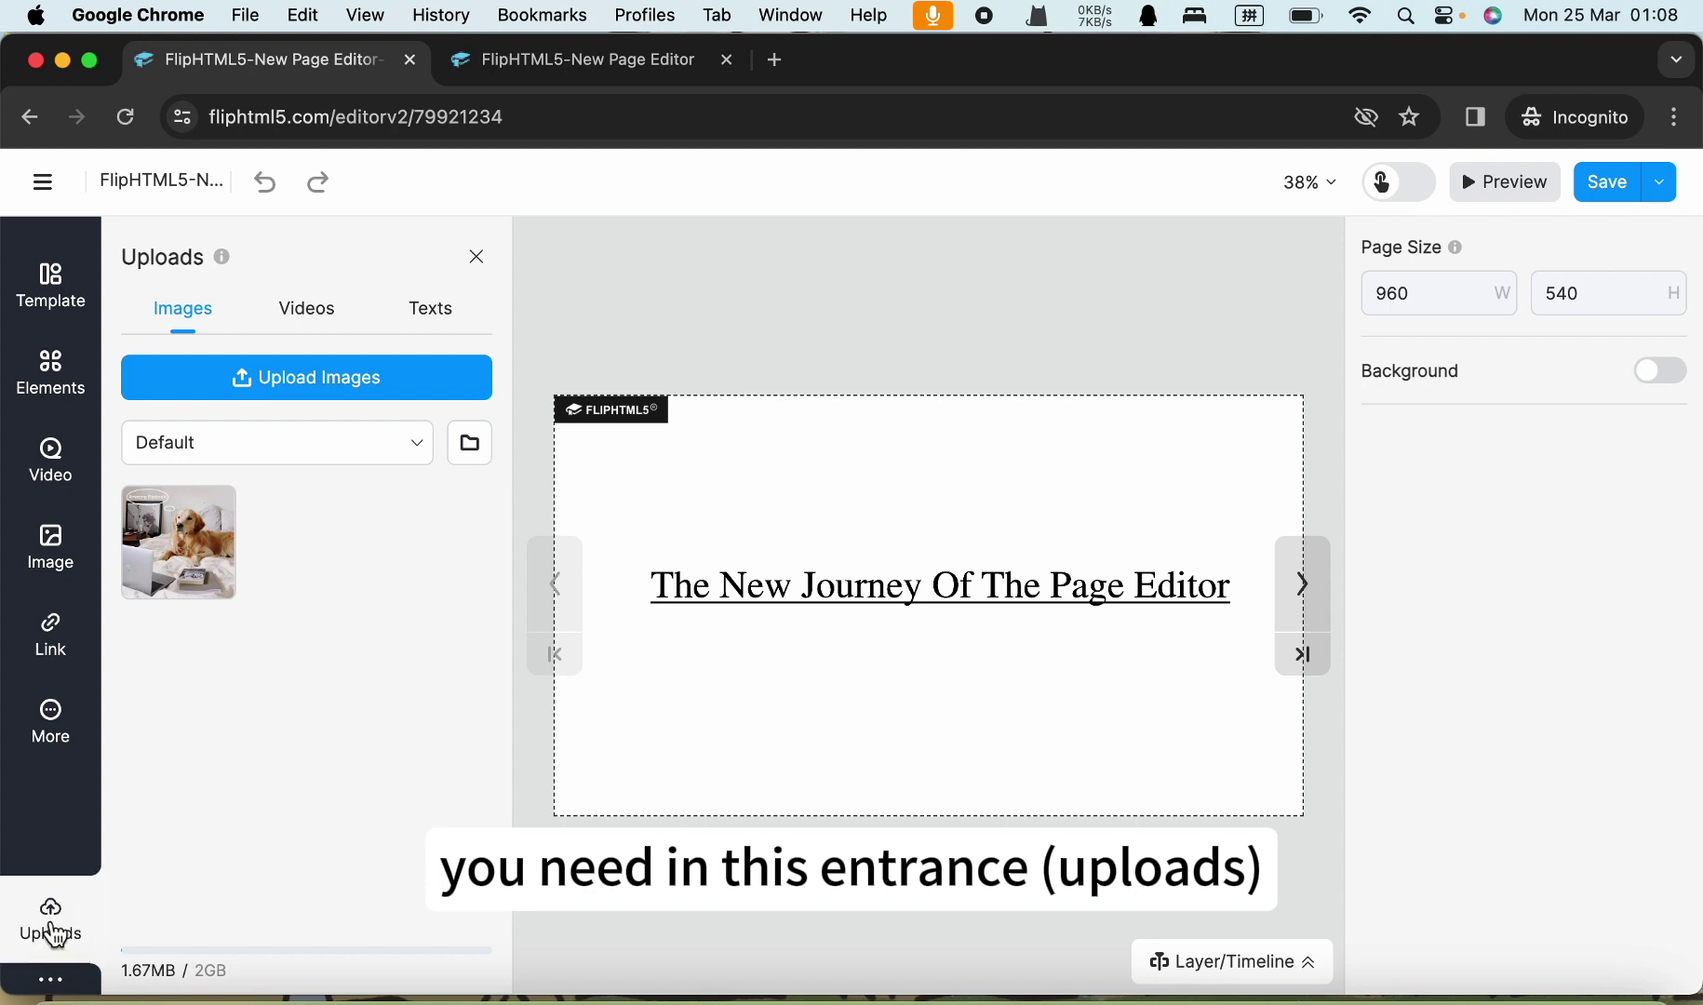
# Step: View the Videos and Texts upload tabs, then turn the flipbook to page 6, Improvement
pyautogui.click(342, 321)
pyautogui.click(438, 333)
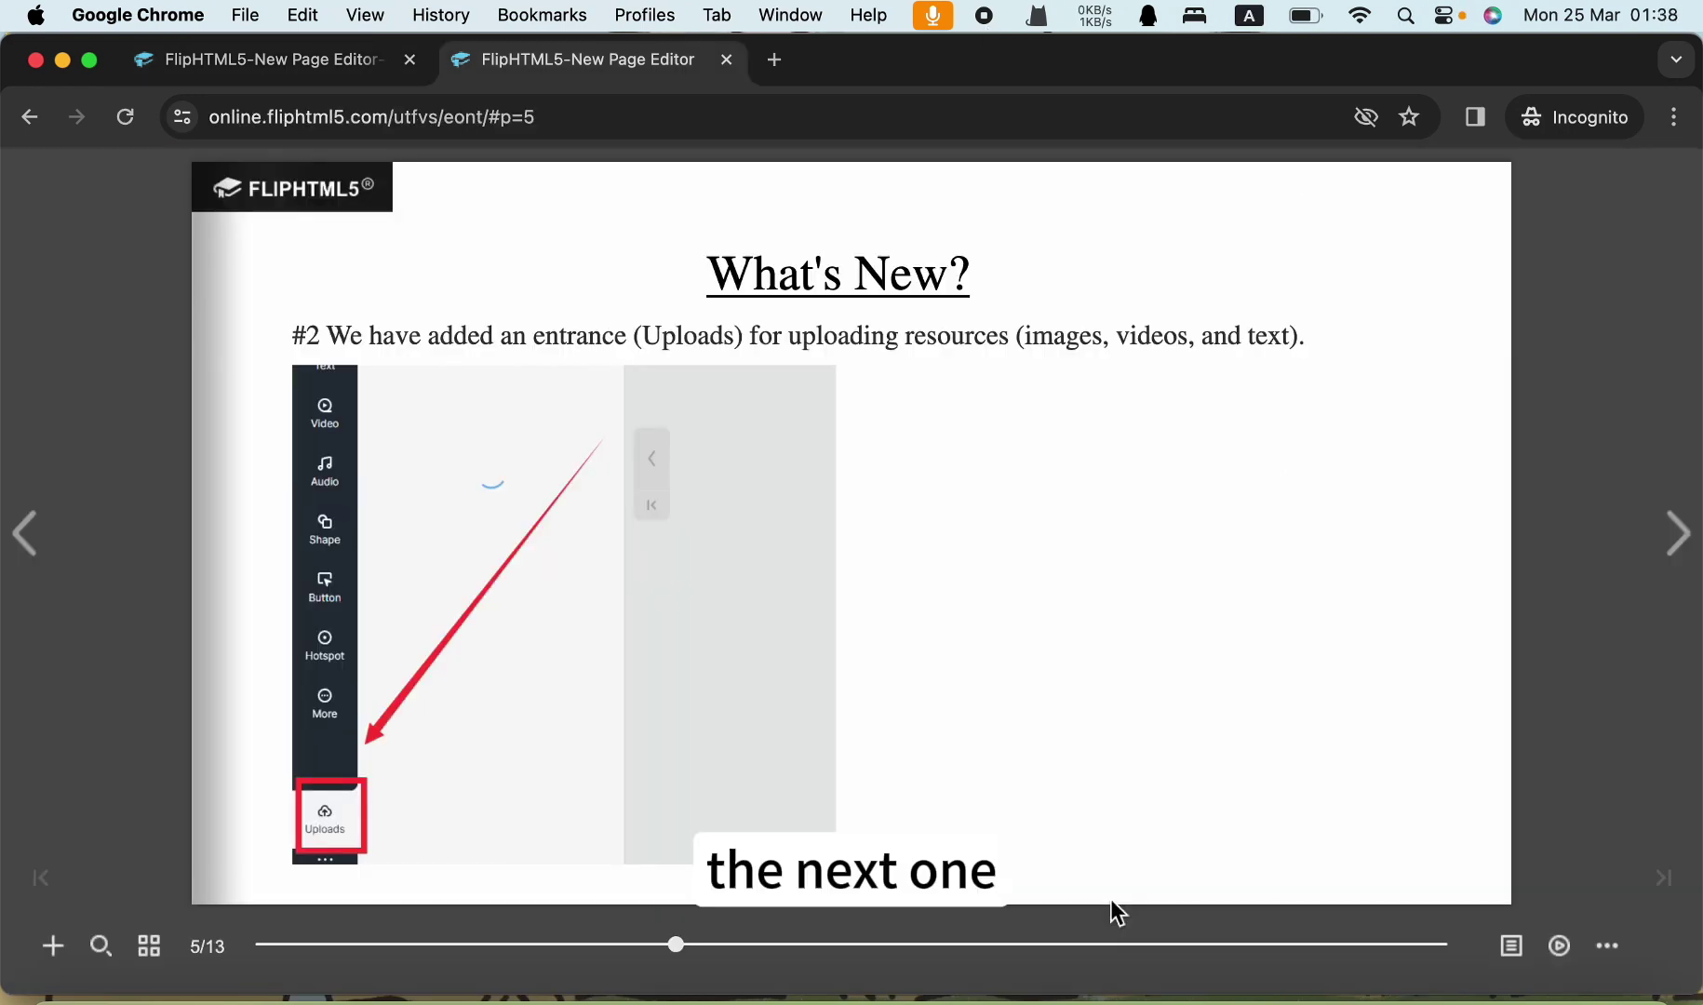
pyautogui.click(1680, 530)
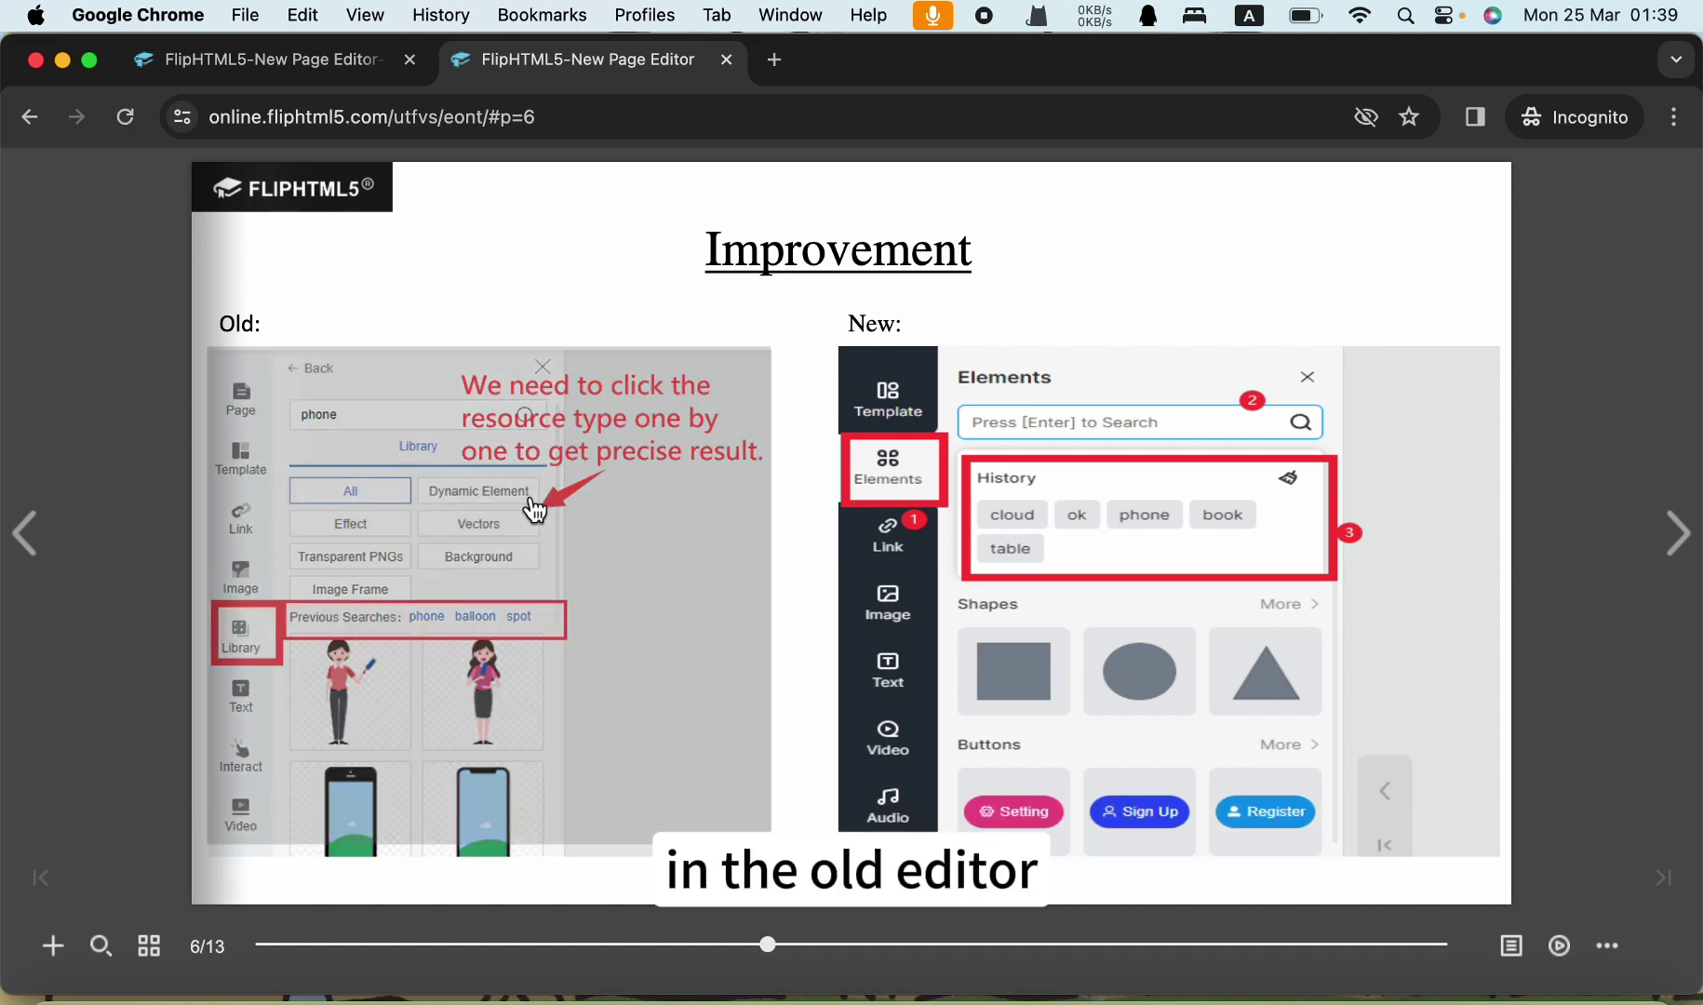
pyautogui.click(534, 503)
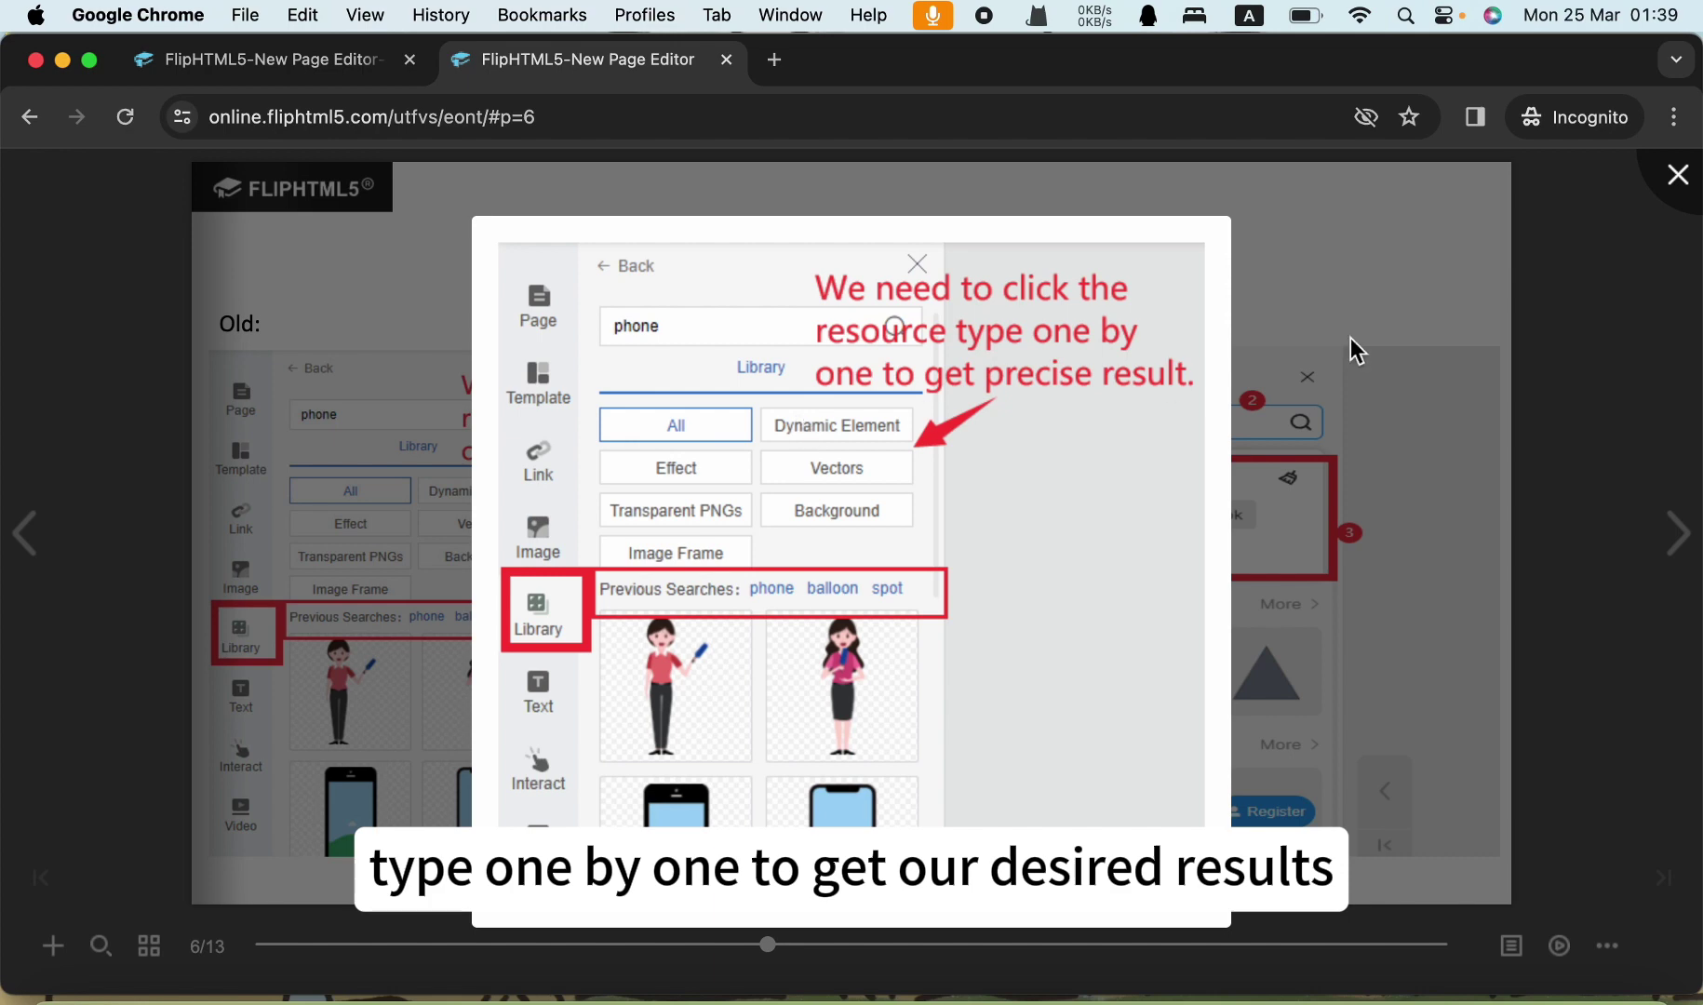
pyautogui.click(1678, 175)
pyautogui.click(1136, 451)
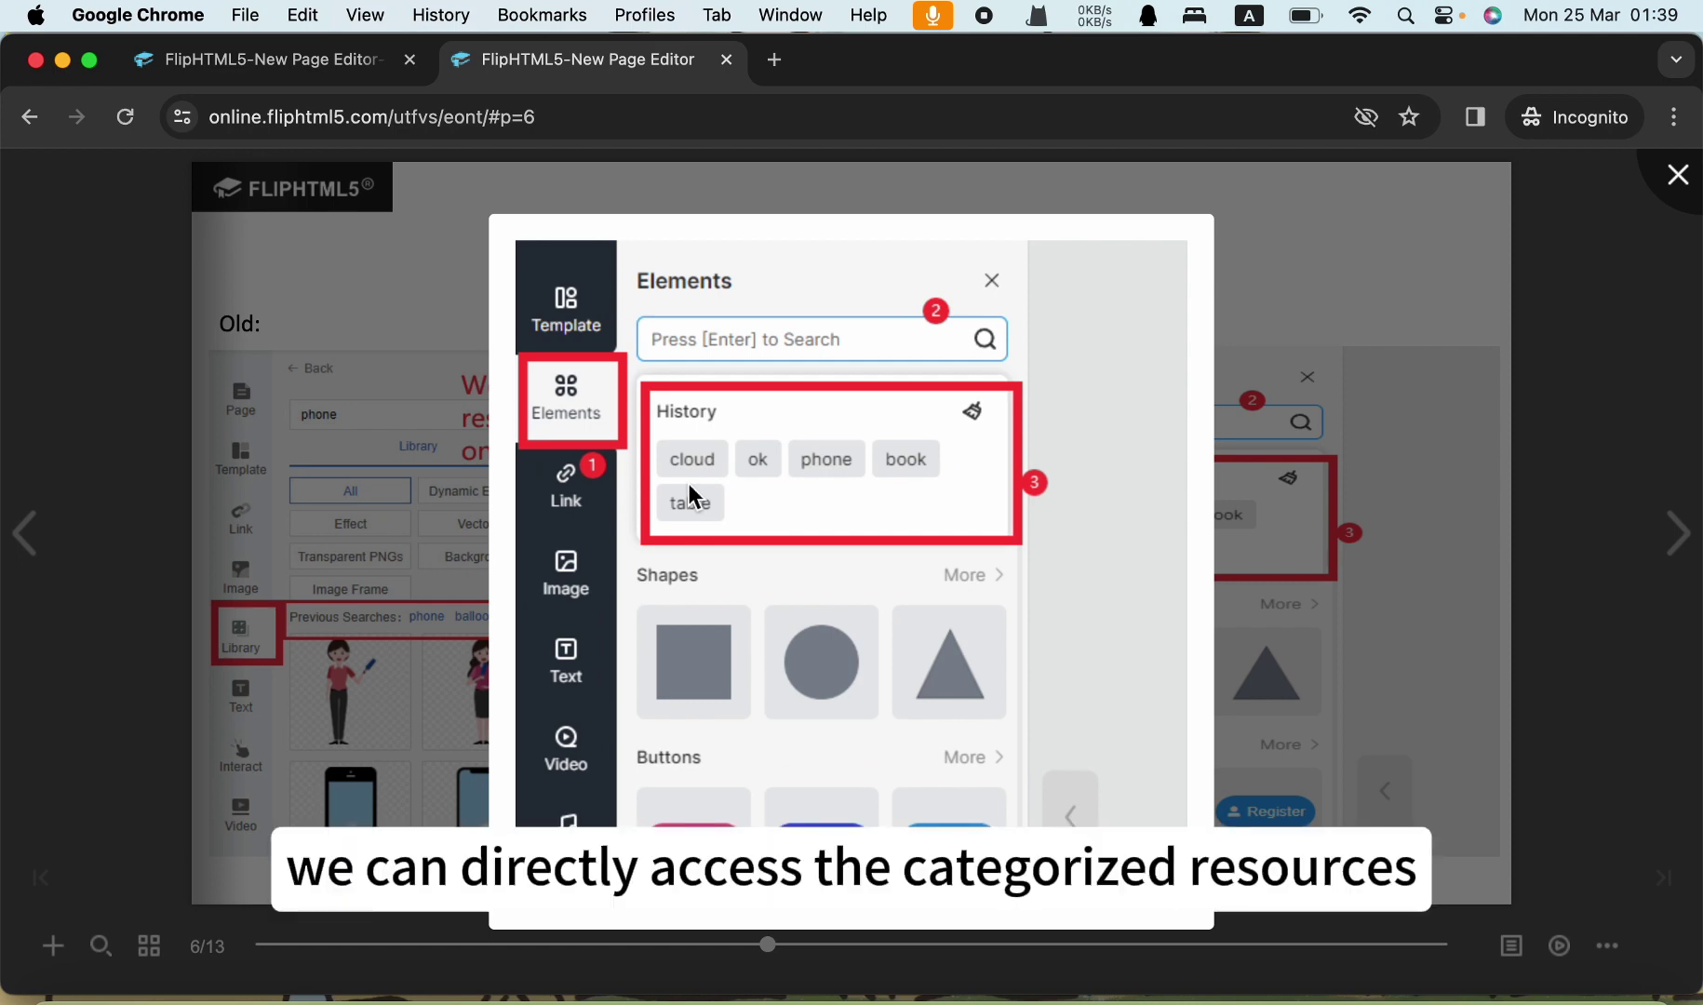
pyautogui.click(1293, 376)
# Step: Search Elements for 'phone' from history, returning Widgets, Dynamic Elements and Vector Graphics groups
pyautogui.click(313, 59)
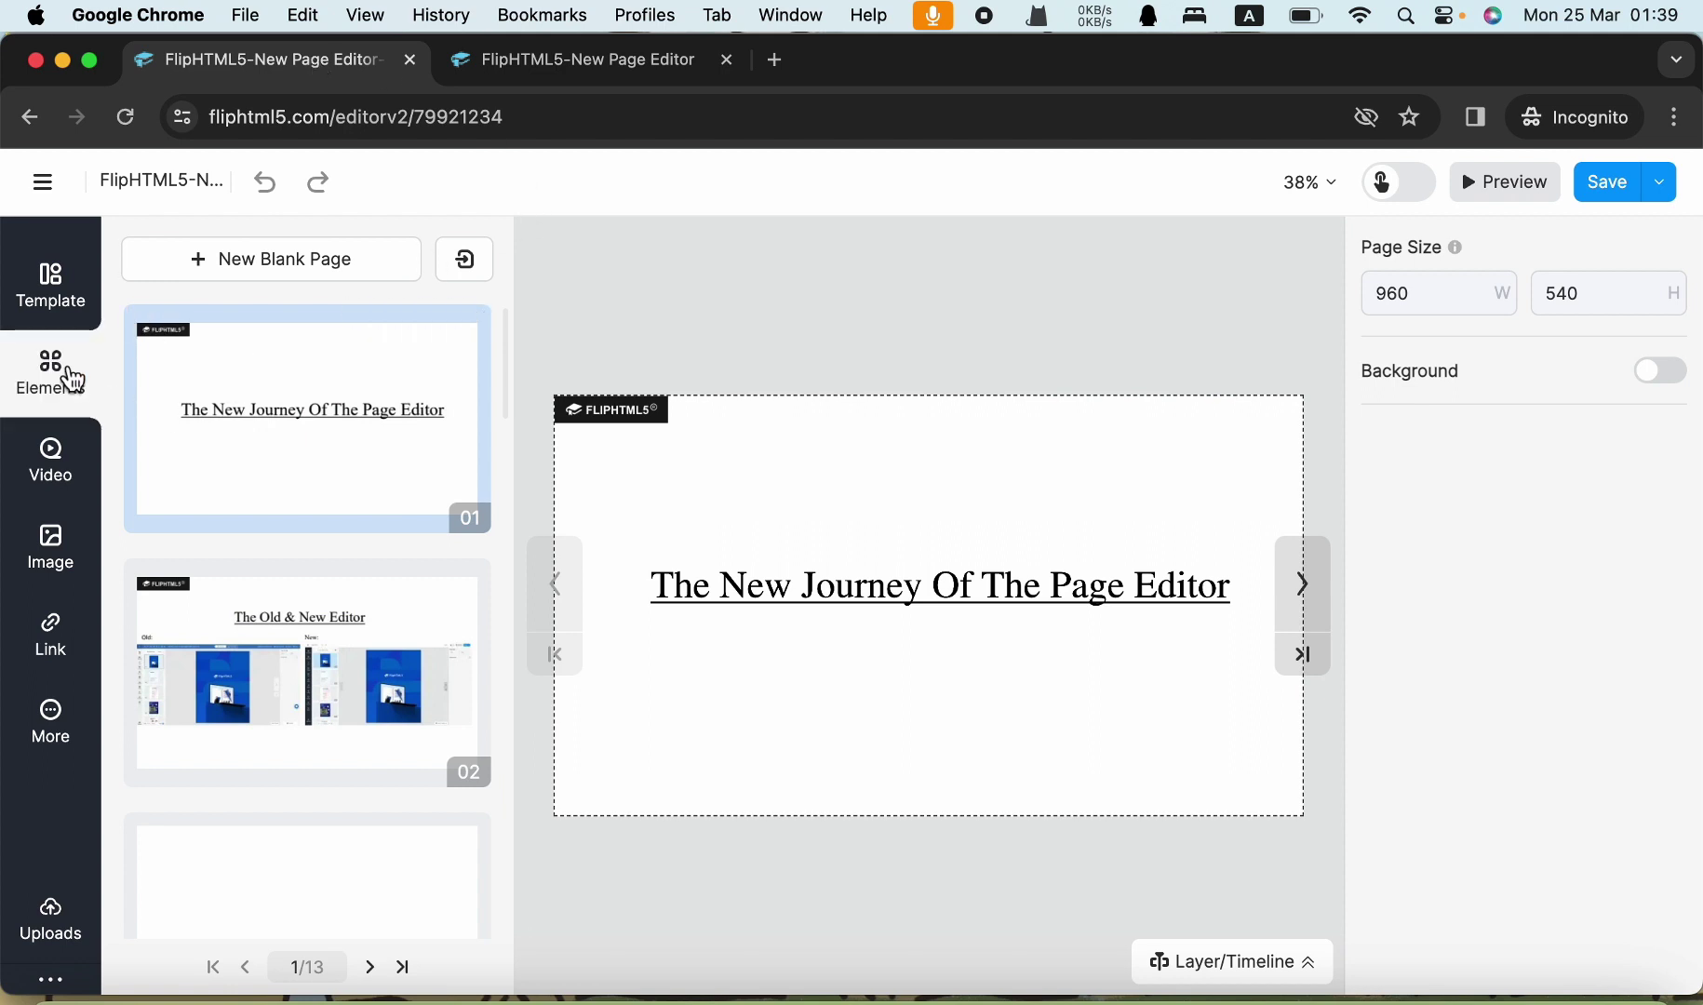
pyautogui.click(65, 397)
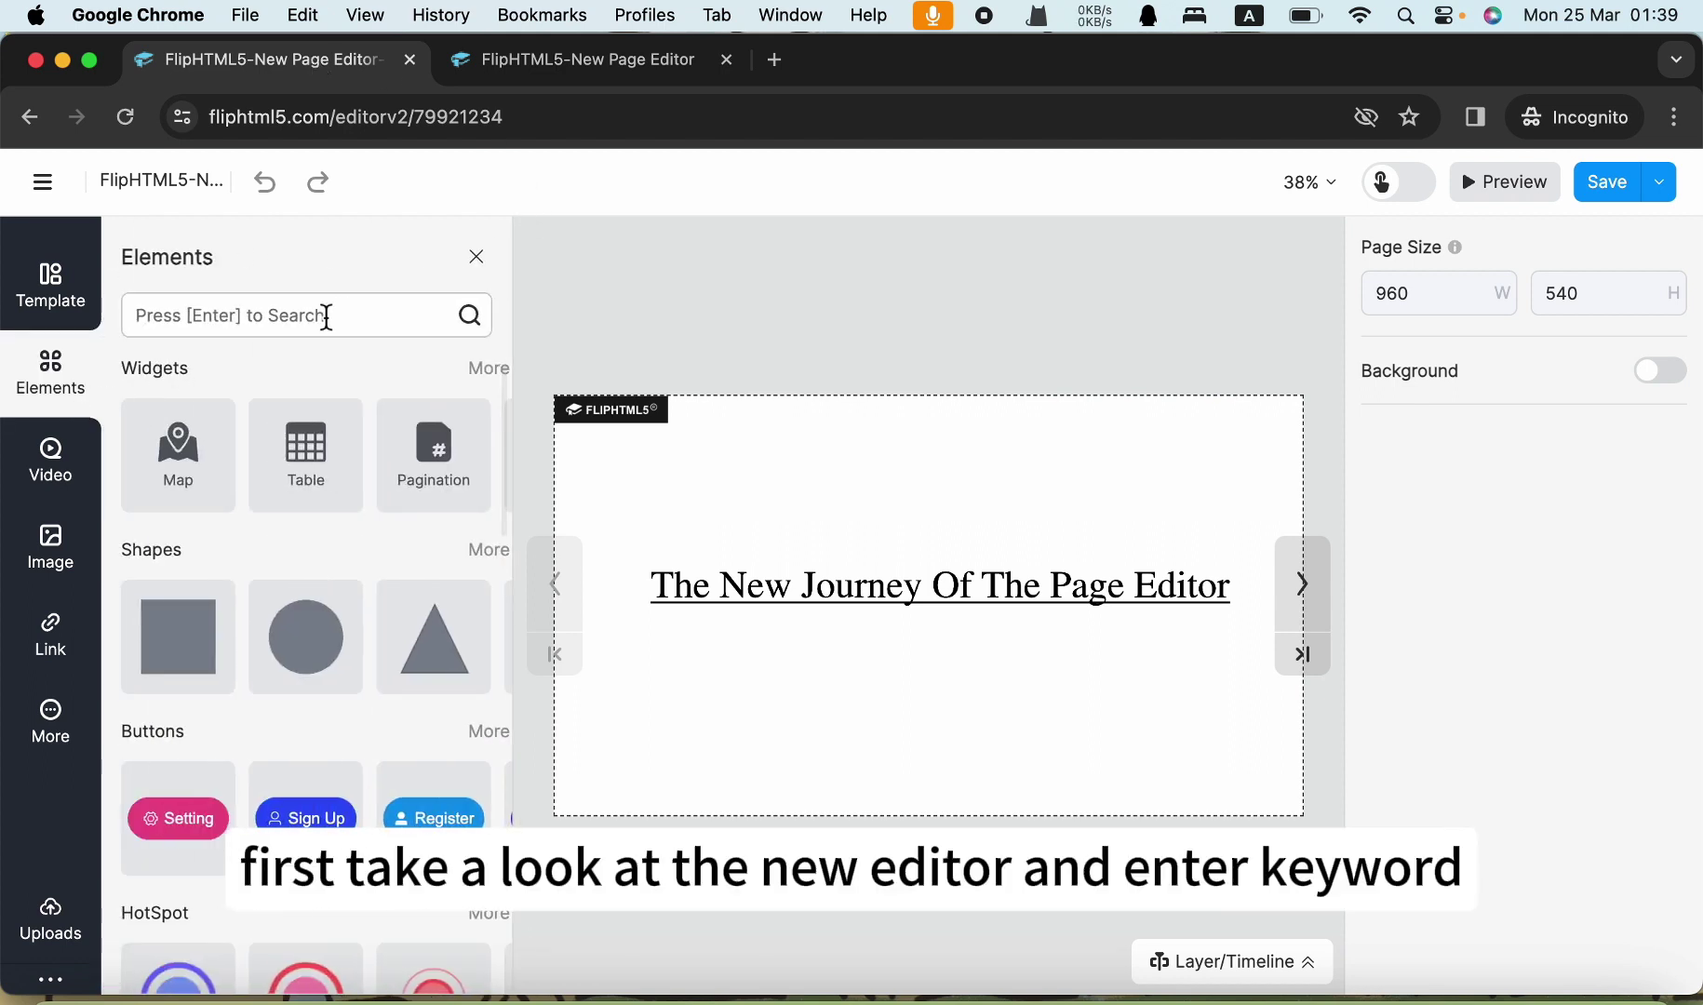
pyautogui.click(327, 317)
pyautogui.click(193, 432)
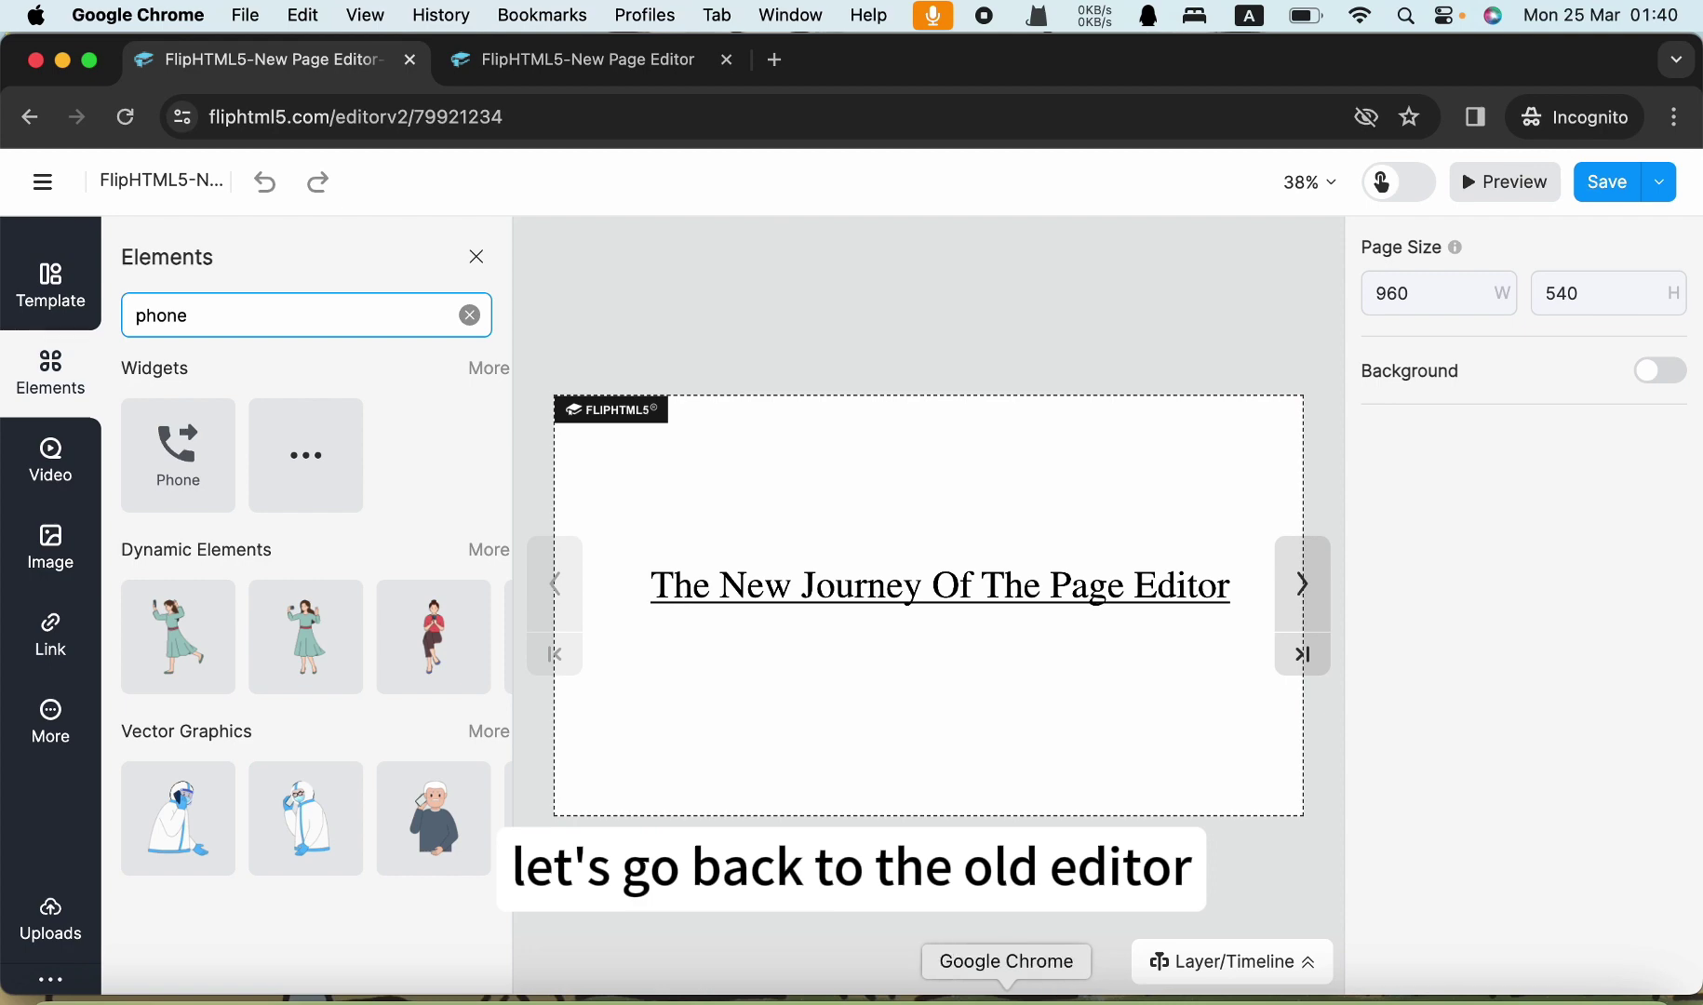
# Step: Bring the old editor forward and rerun the previous 'phone' library search
pyautogui.rightClick(1006, 998)
pyautogui.click(1159, 706)
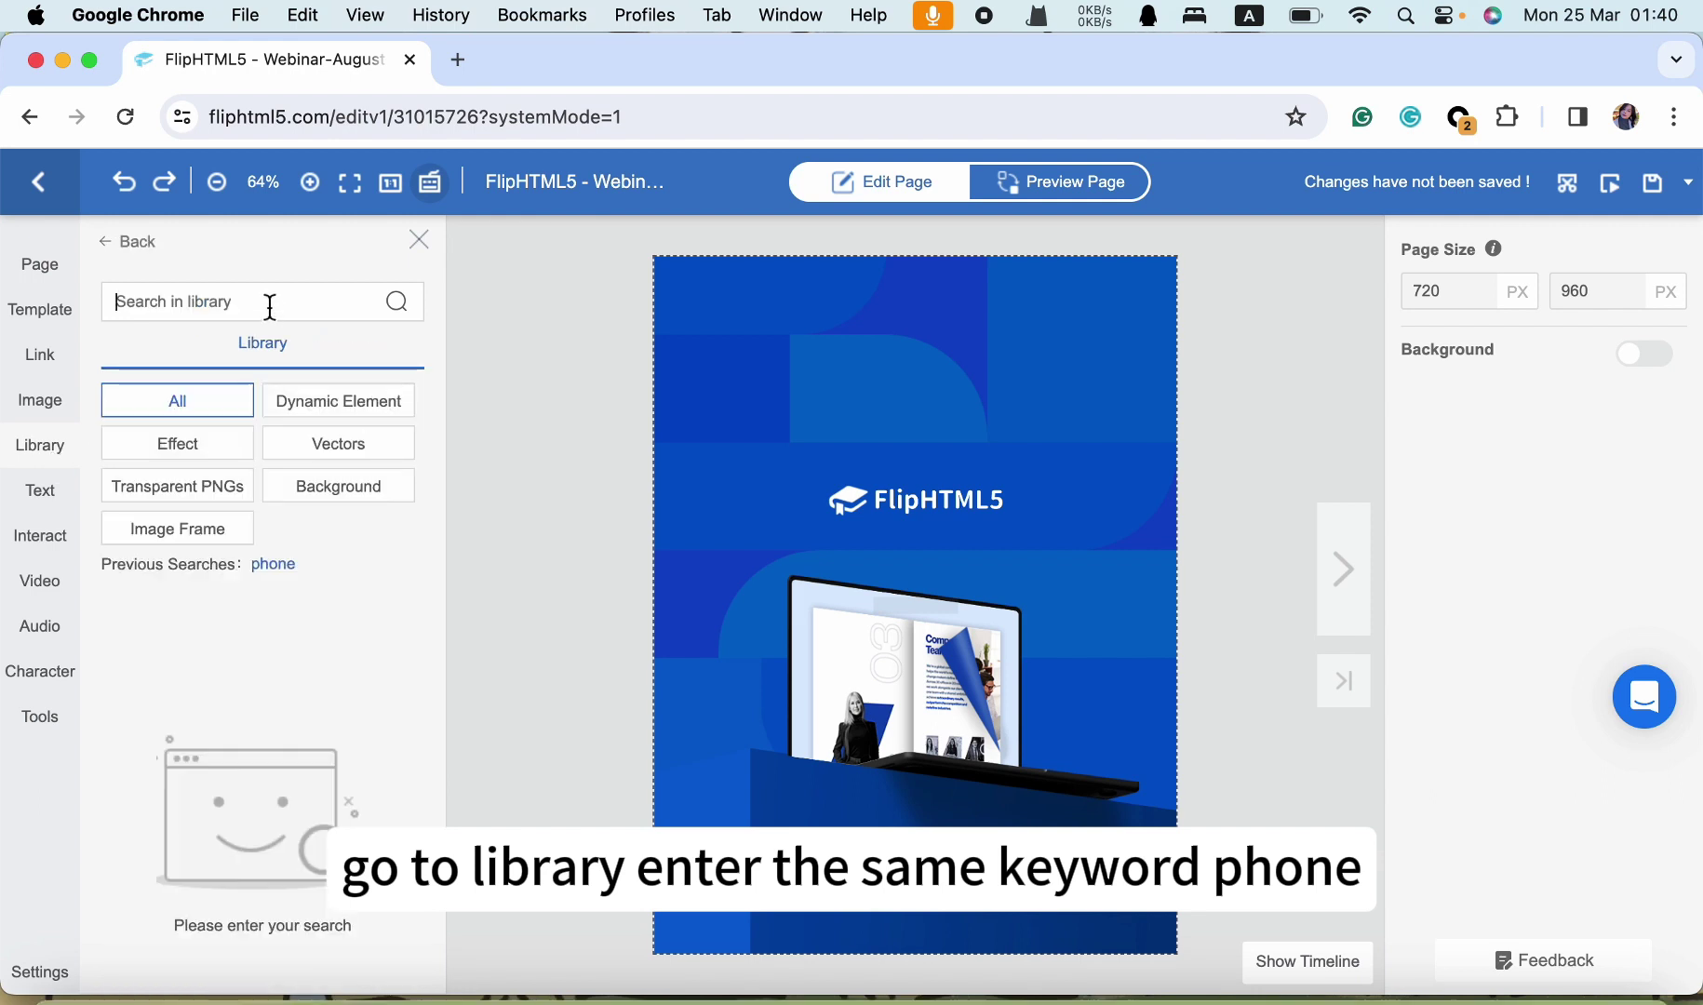
pyautogui.click(279, 569)
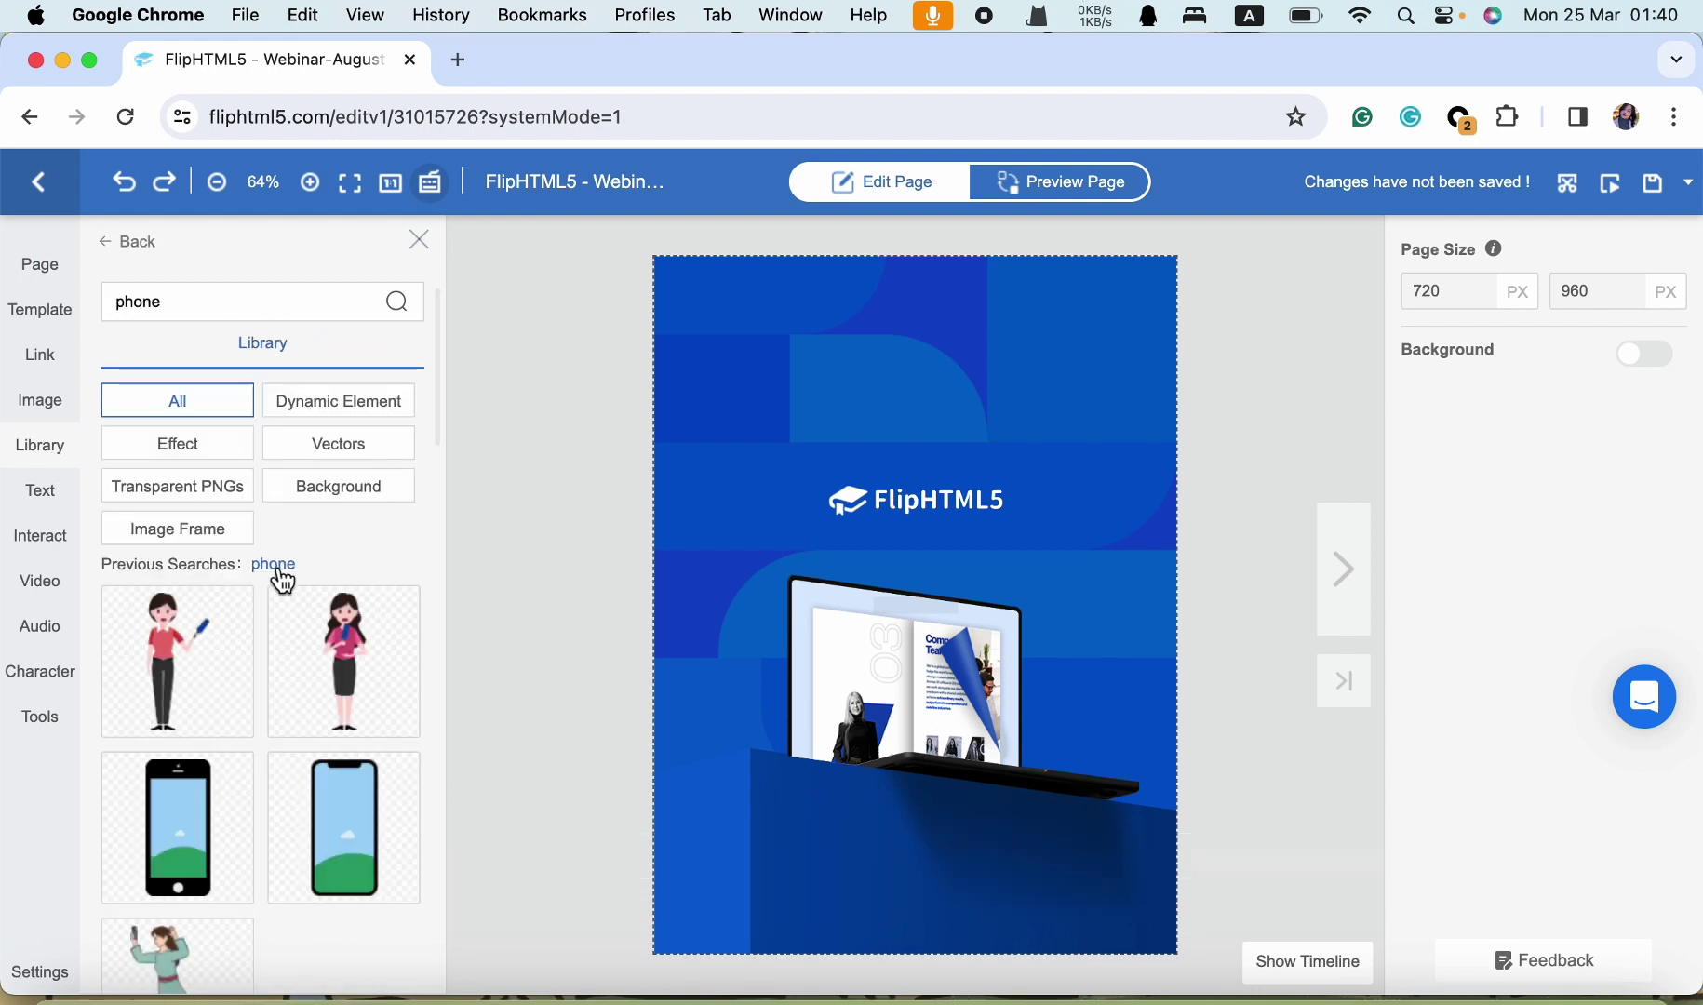
pyautogui.moveTo(243, 628)
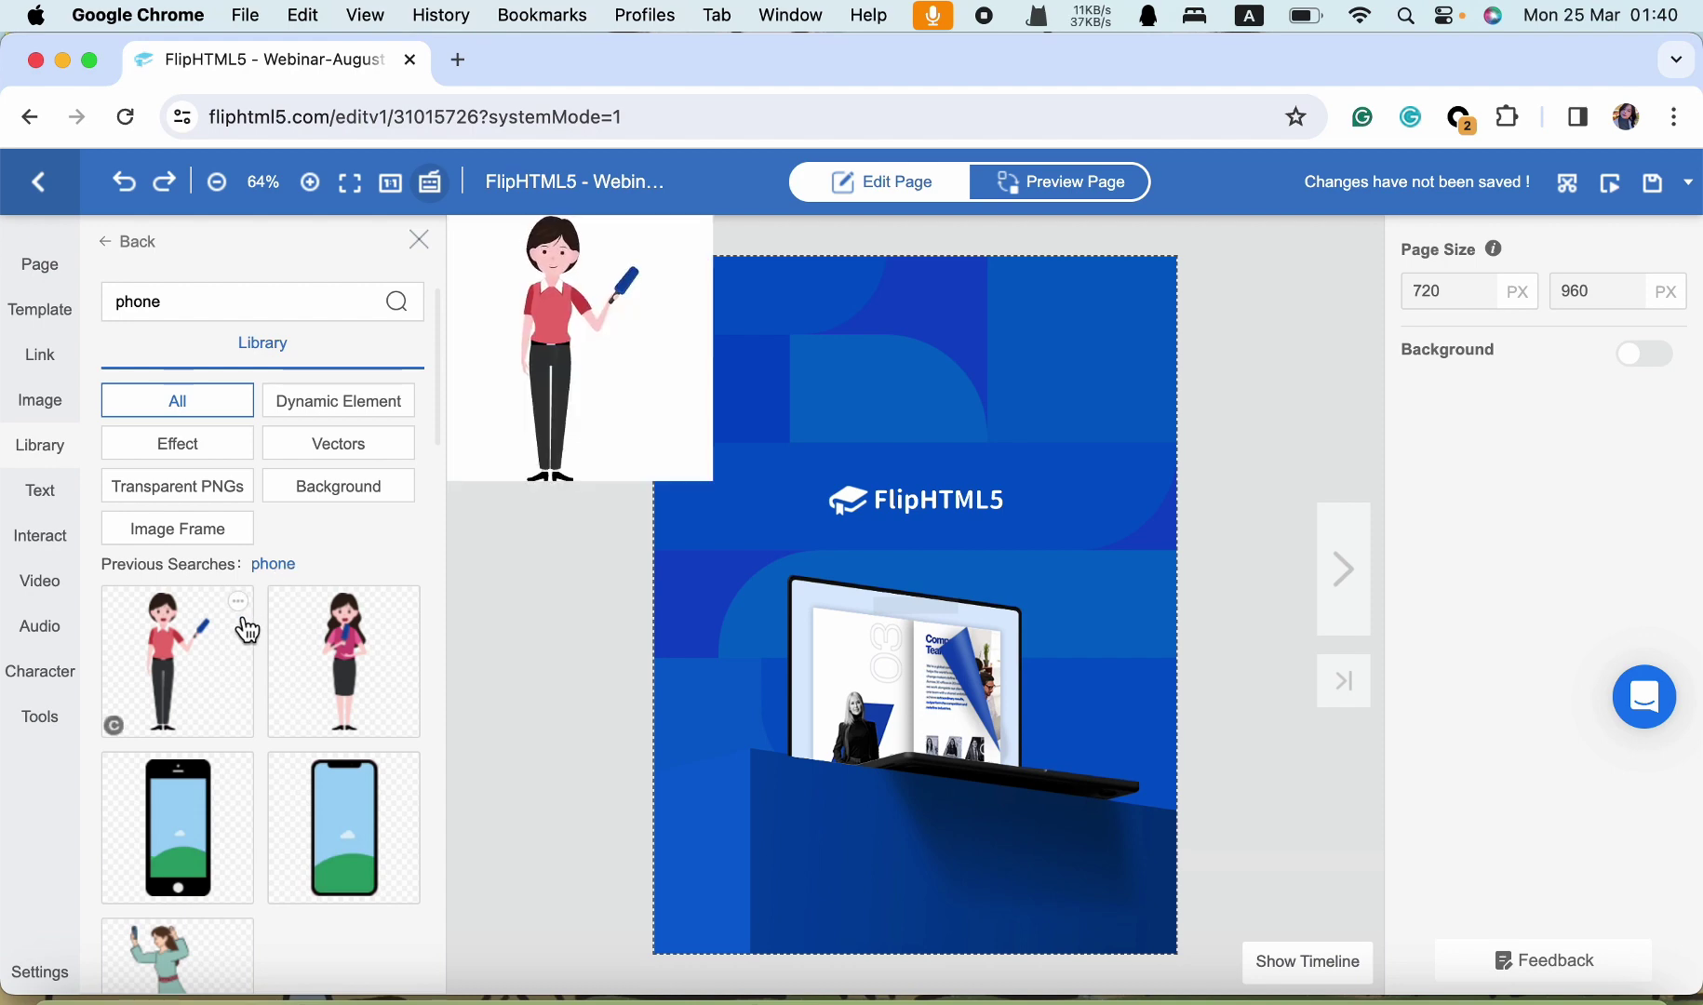
pyautogui.scroll(-3, 246, 629)
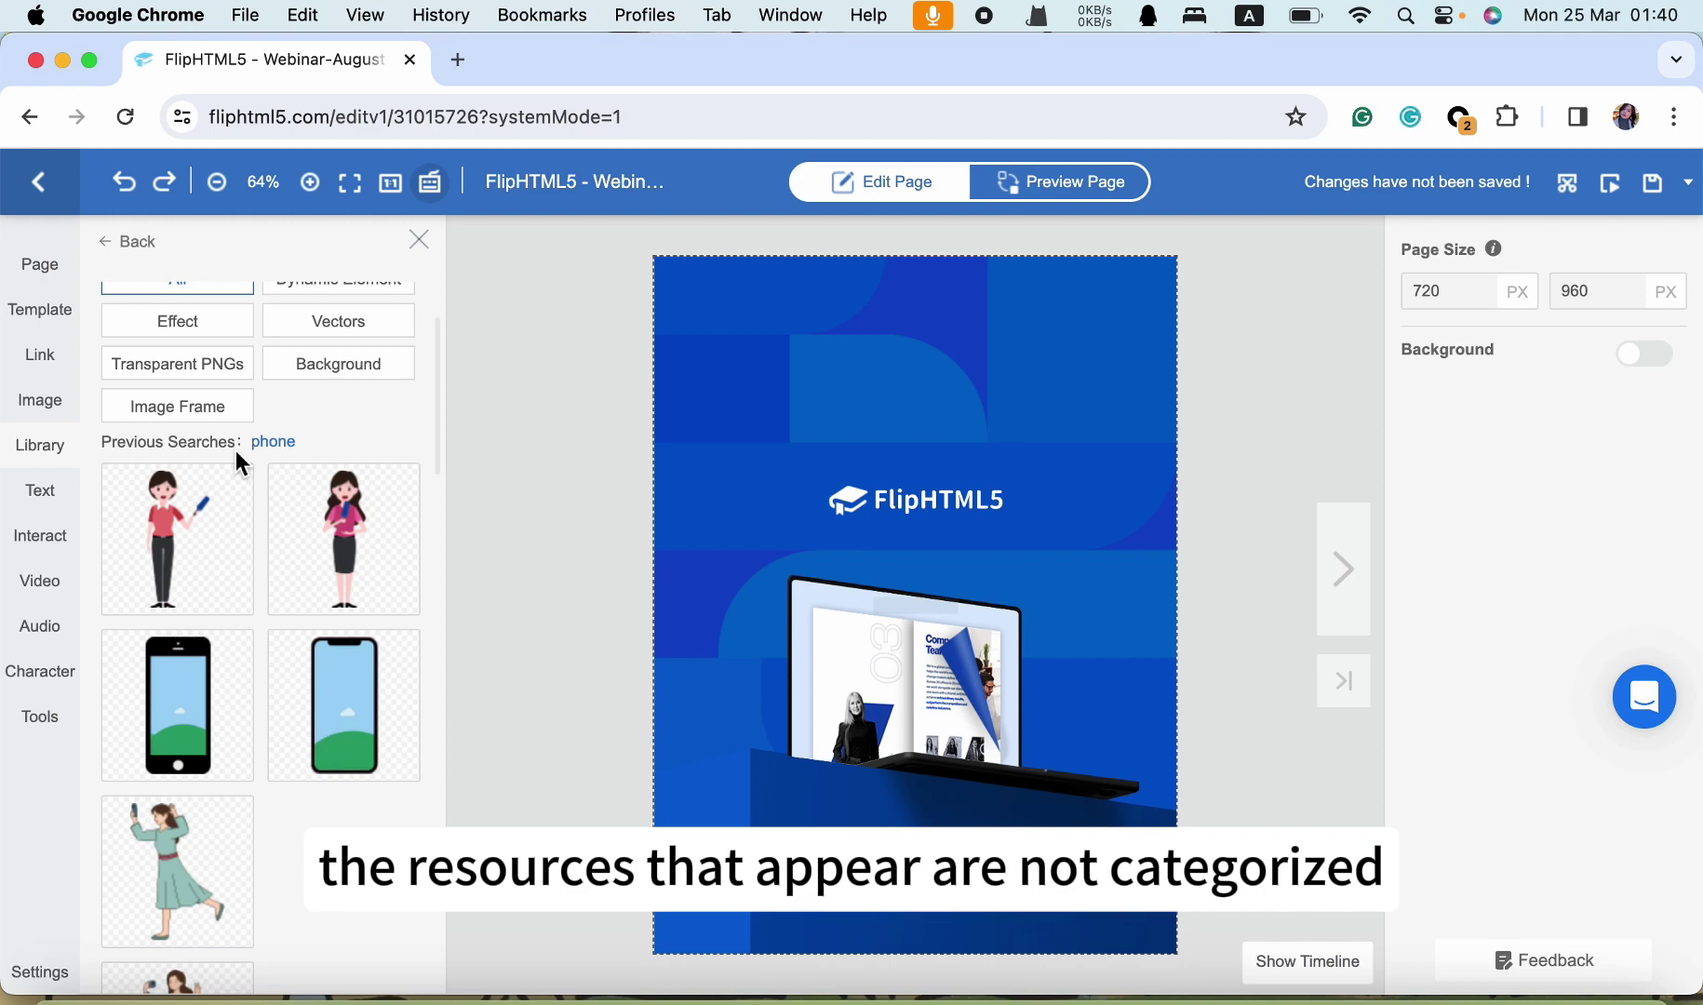
pyautogui.moveTo(304, 496)
pyautogui.scroll(3, 306, 496)
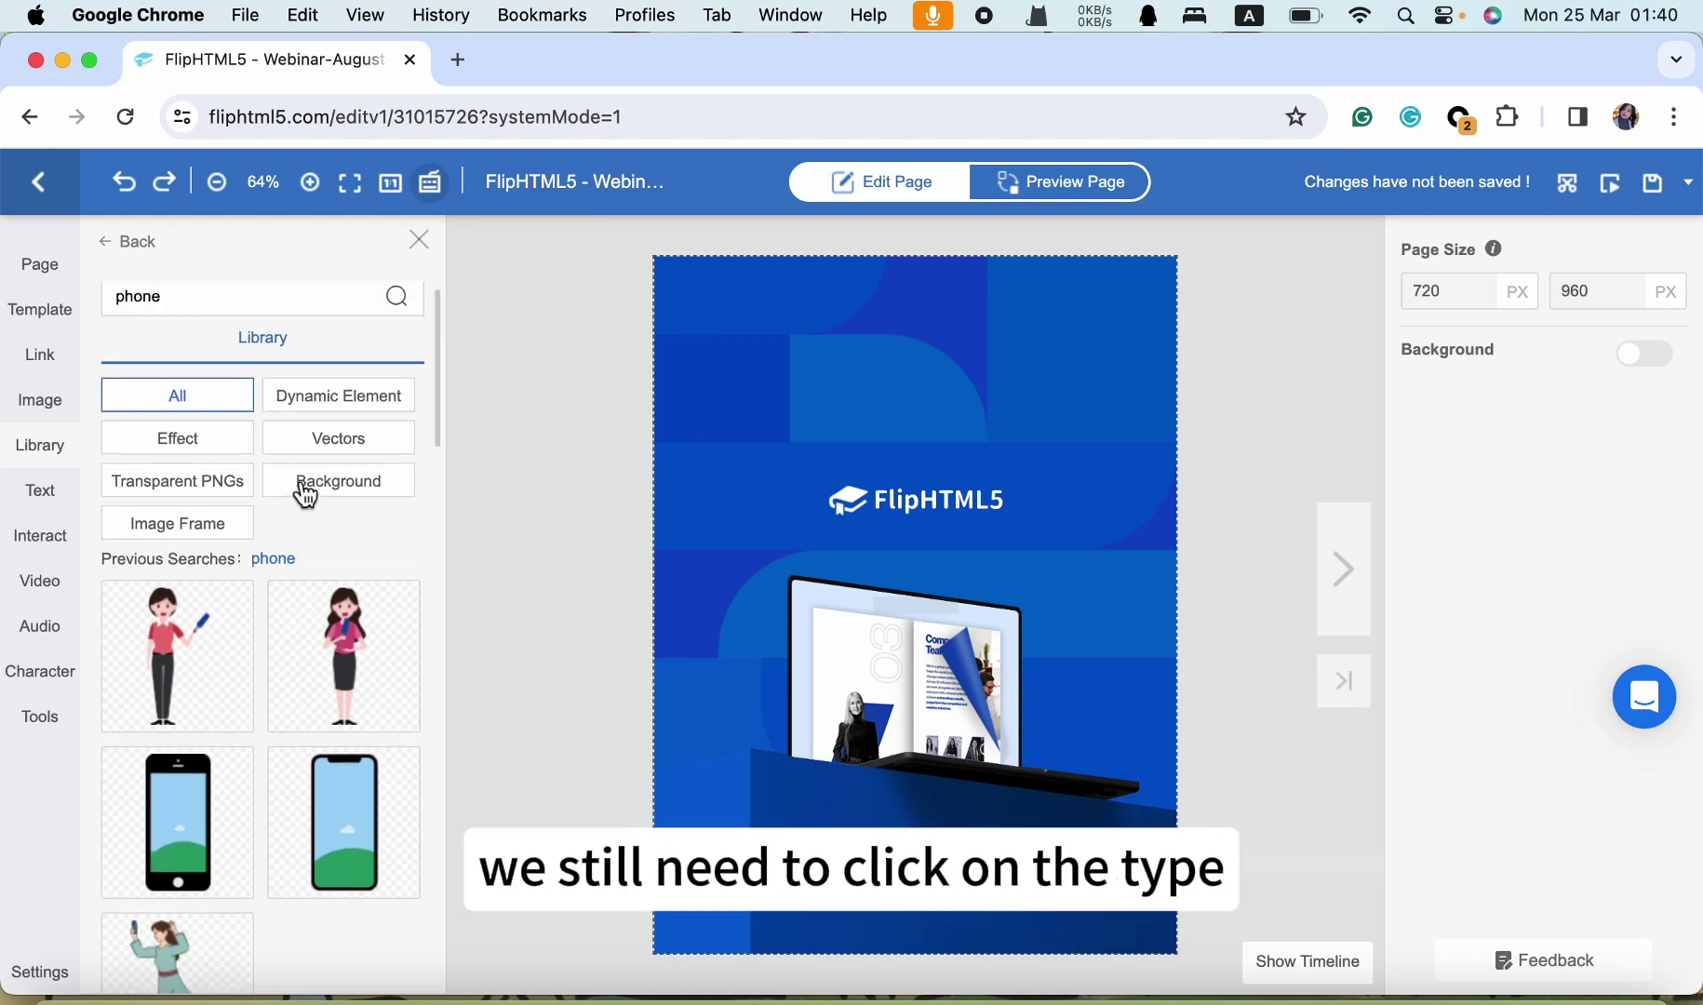
# Step: Filter the phone results through Vectors, Effects, Transparent PNGs and Dynamic Elements, ending on Image Frame
pyautogui.click(330, 434)
pyautogui.click(186, 454)
pyautogui.click(365, 454)
pyautogui.click(221, 495)
pyautogui.click(212, 458)
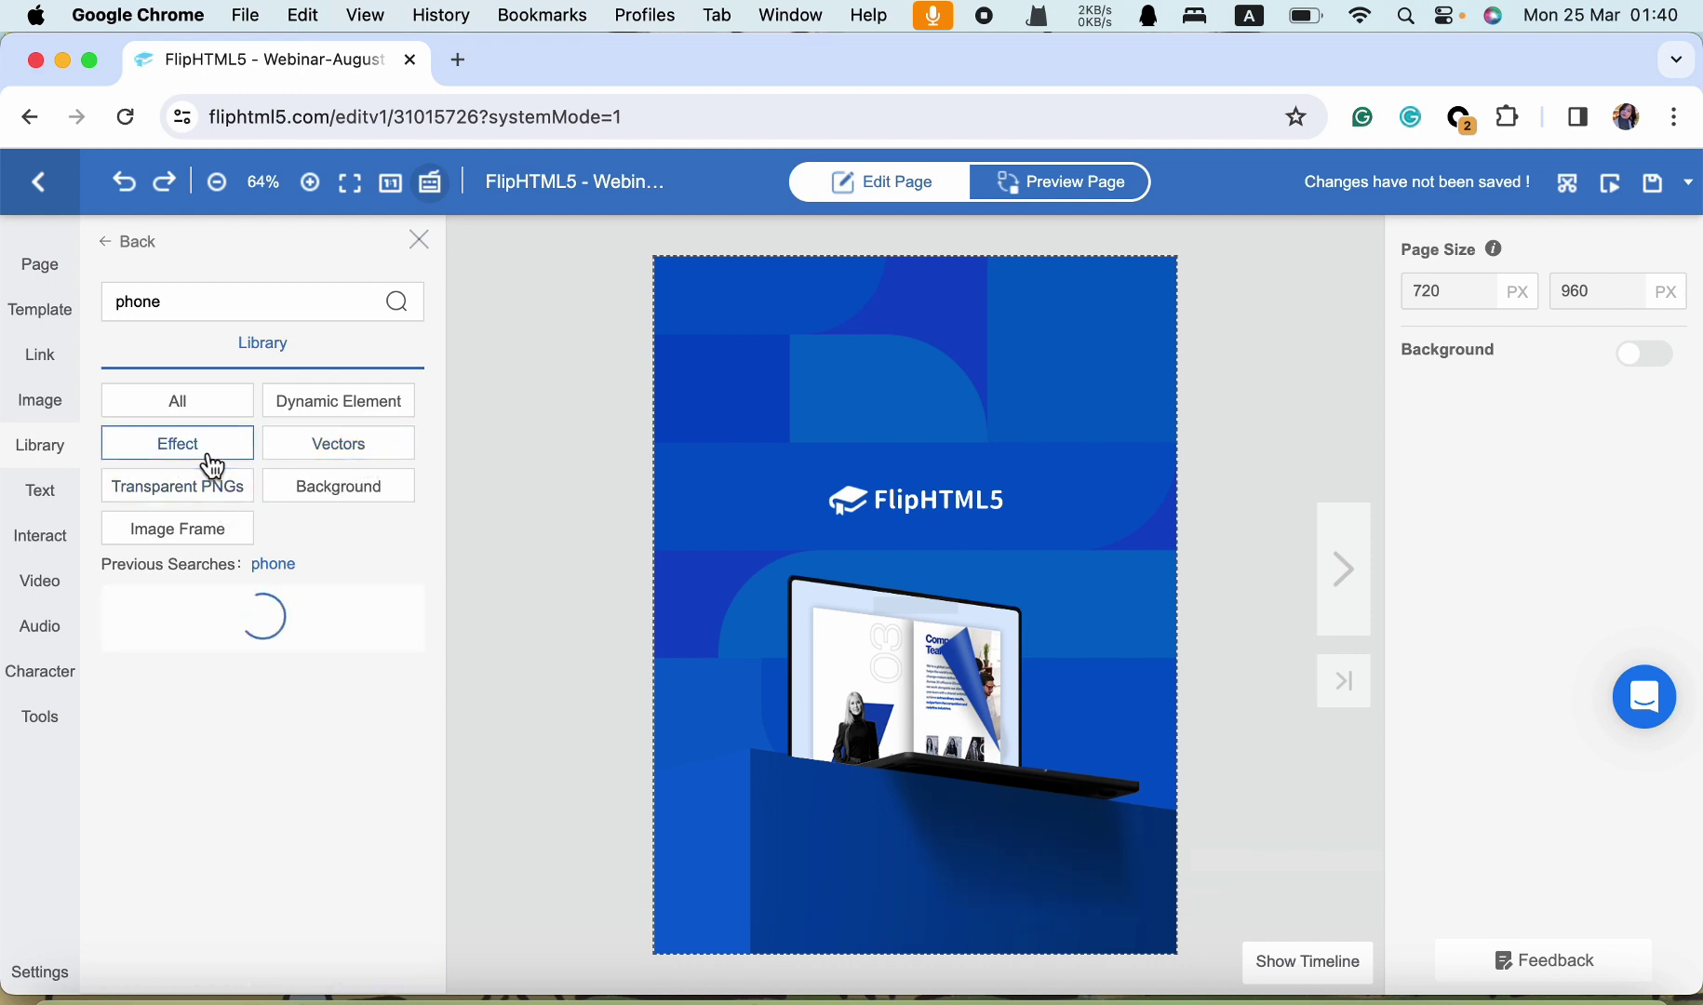
pyautogui.click(368, 411)
pyautogui.click(228, 549)
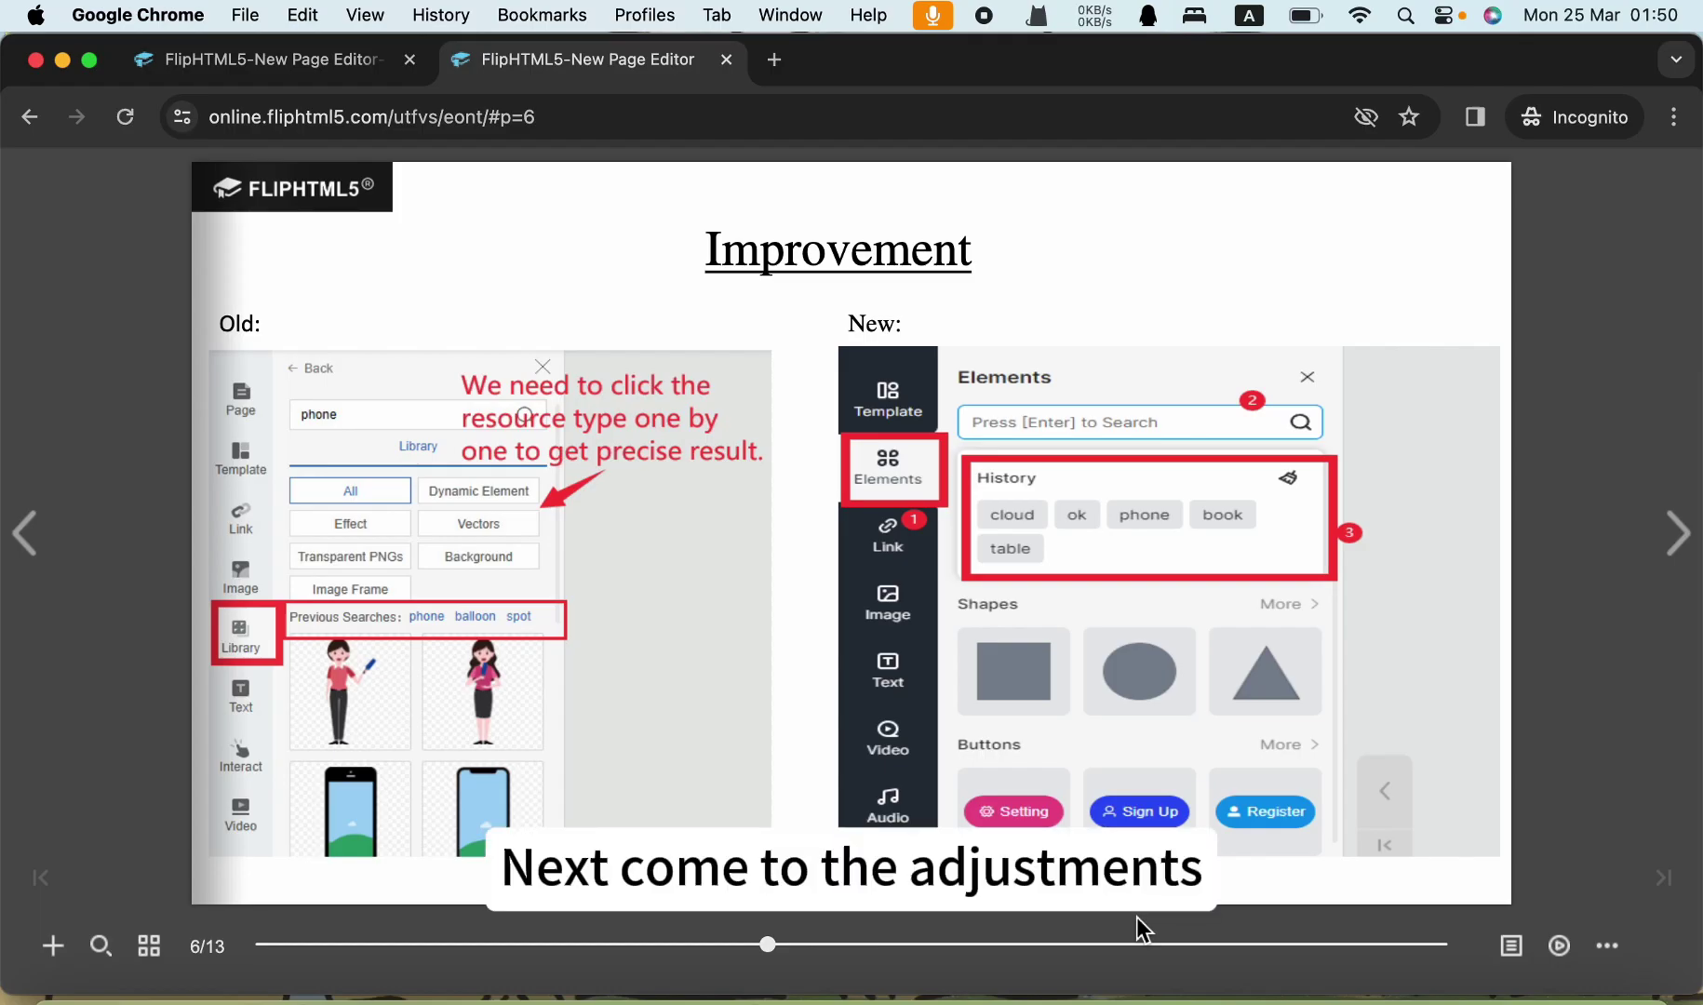
# Step: Turn to page 7 on the canvas size control, then enlarge and close the From and To screenshots
pyautogui.click(1681, 547)
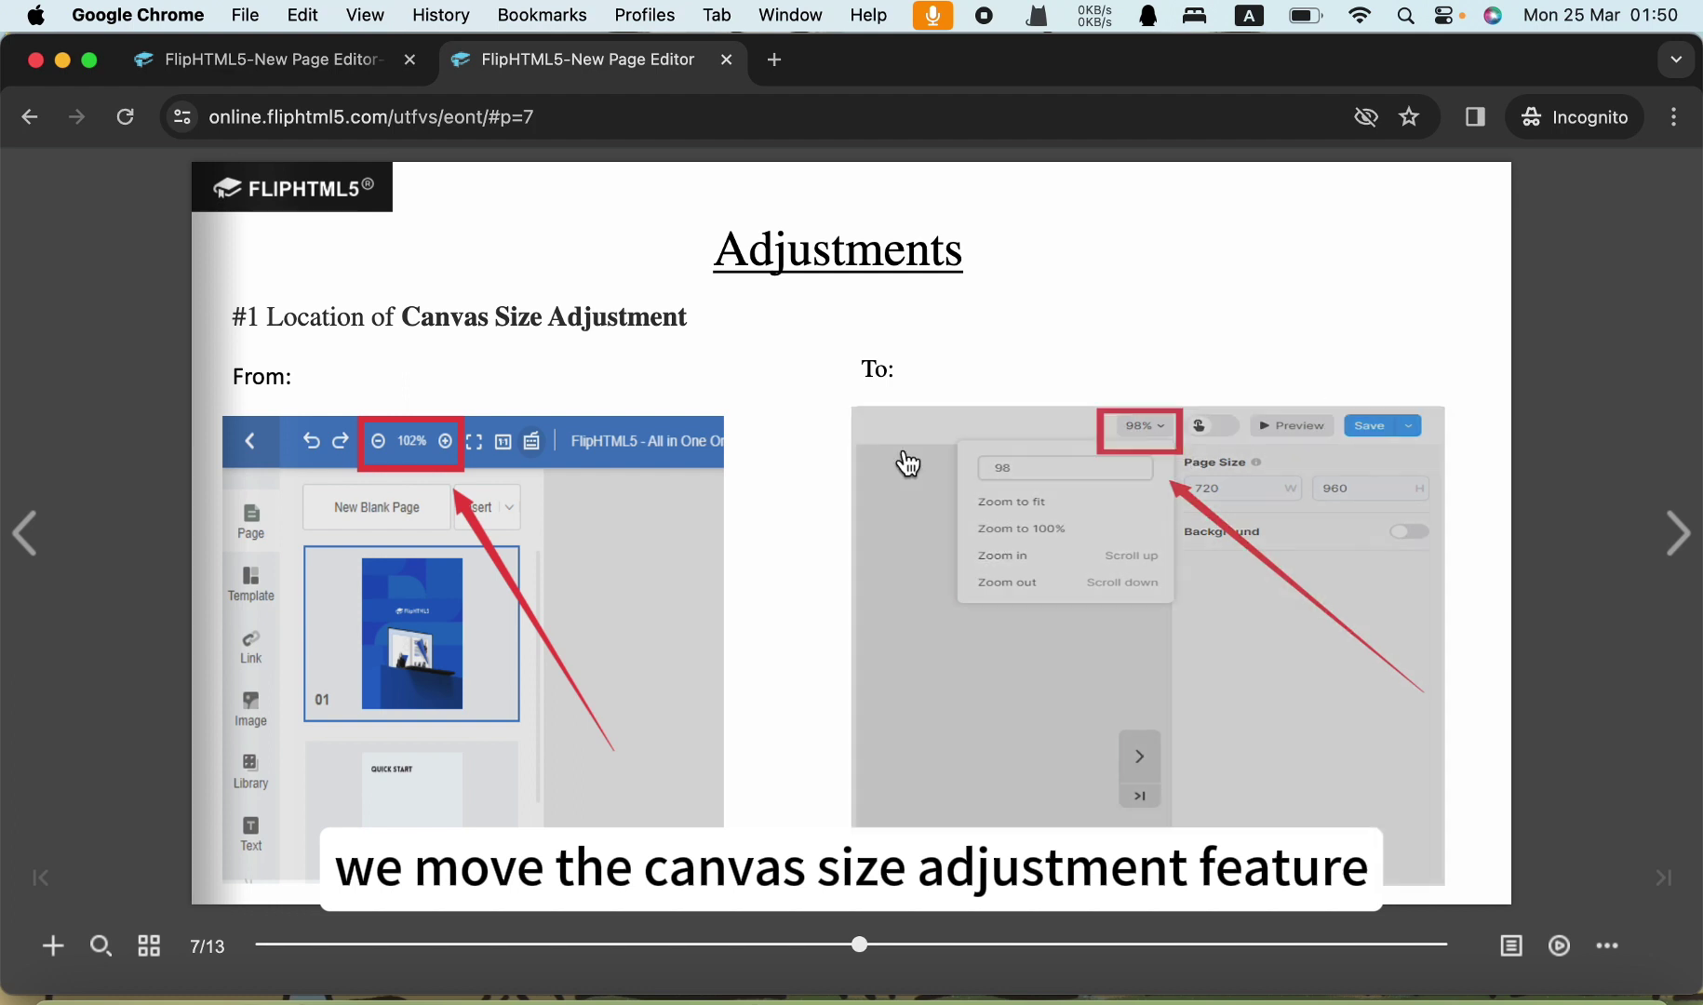
pyautogui.click(431, 537)
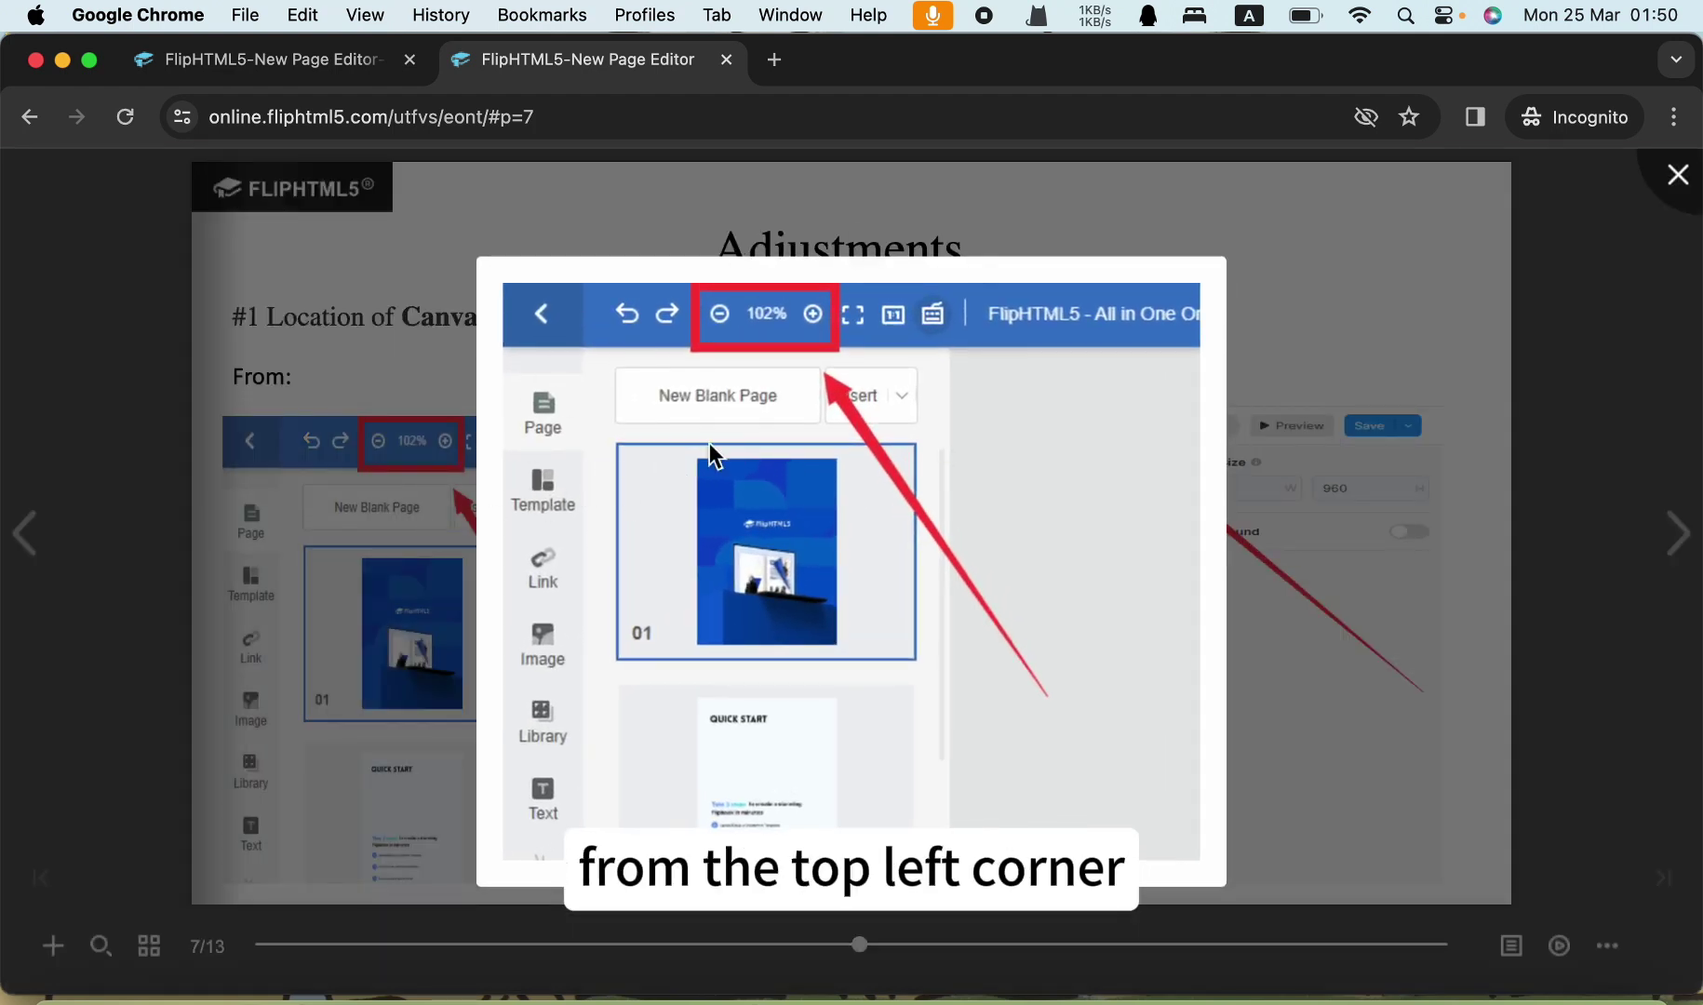
pyautogui.click(1351, 385)
pyautogui.click(1202, 541)
pyautogui.click(1403, 485)
# Step: In the new editor, change canvas zoom from 38% to 100%, zoom to fit, then return to the viewer
pyautogui.click(358, 58)
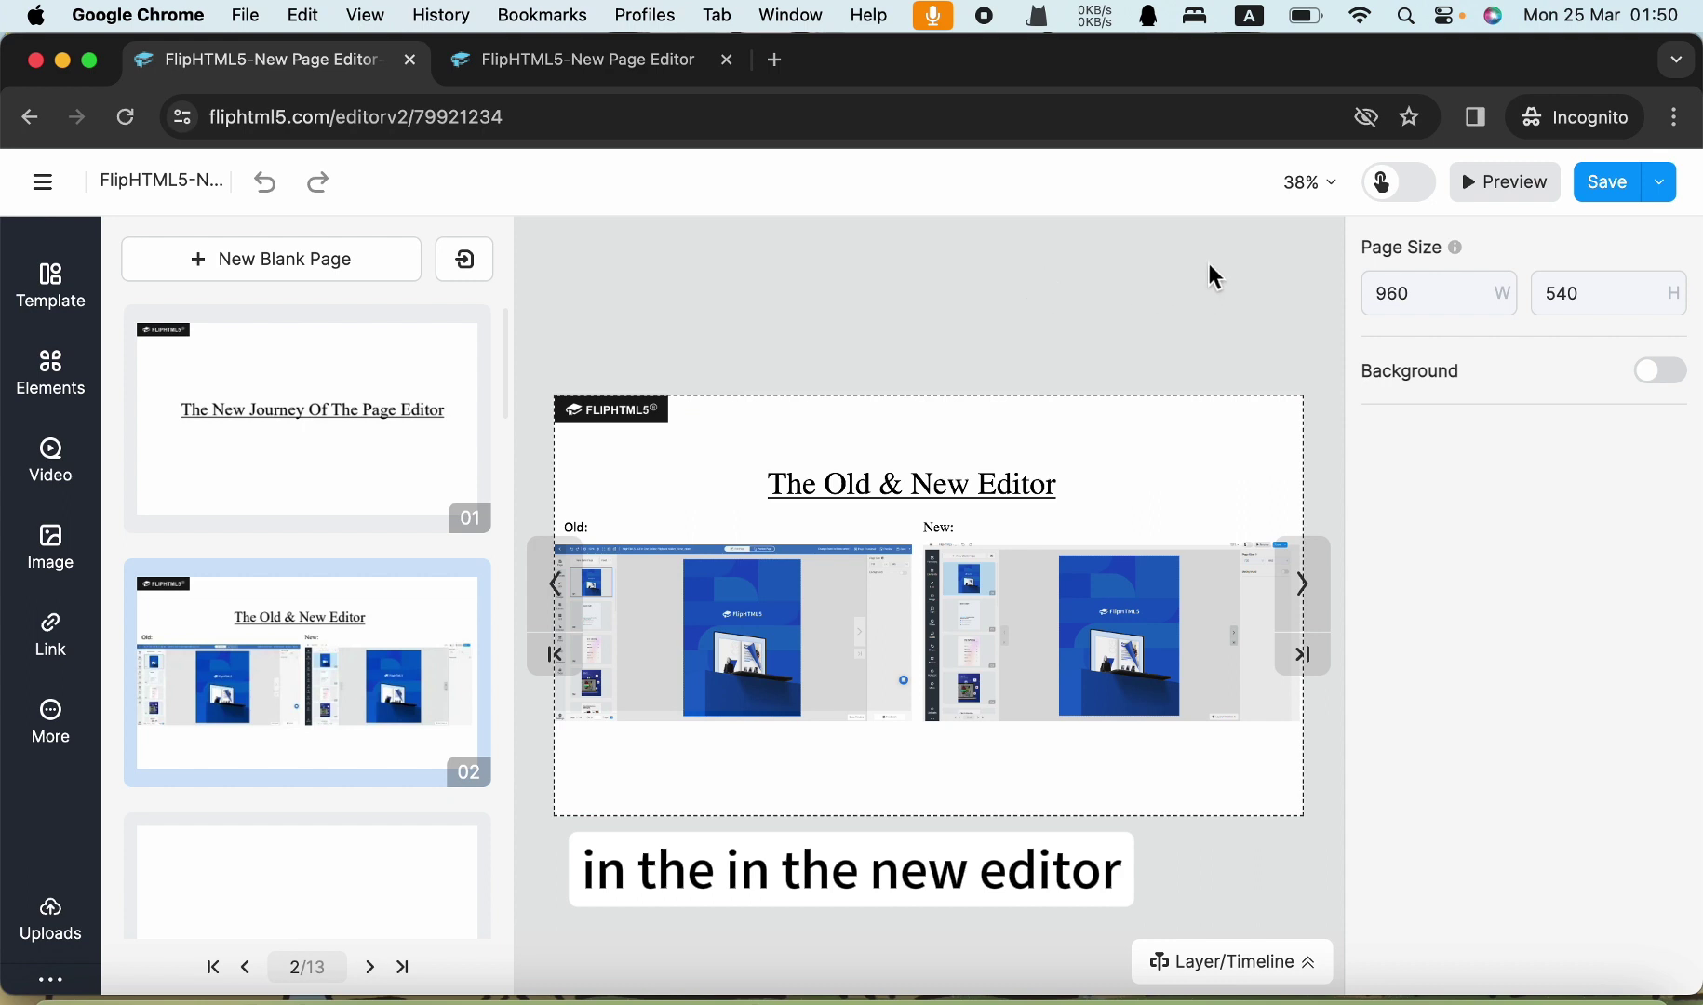
pyautogui.click(1316, 195)
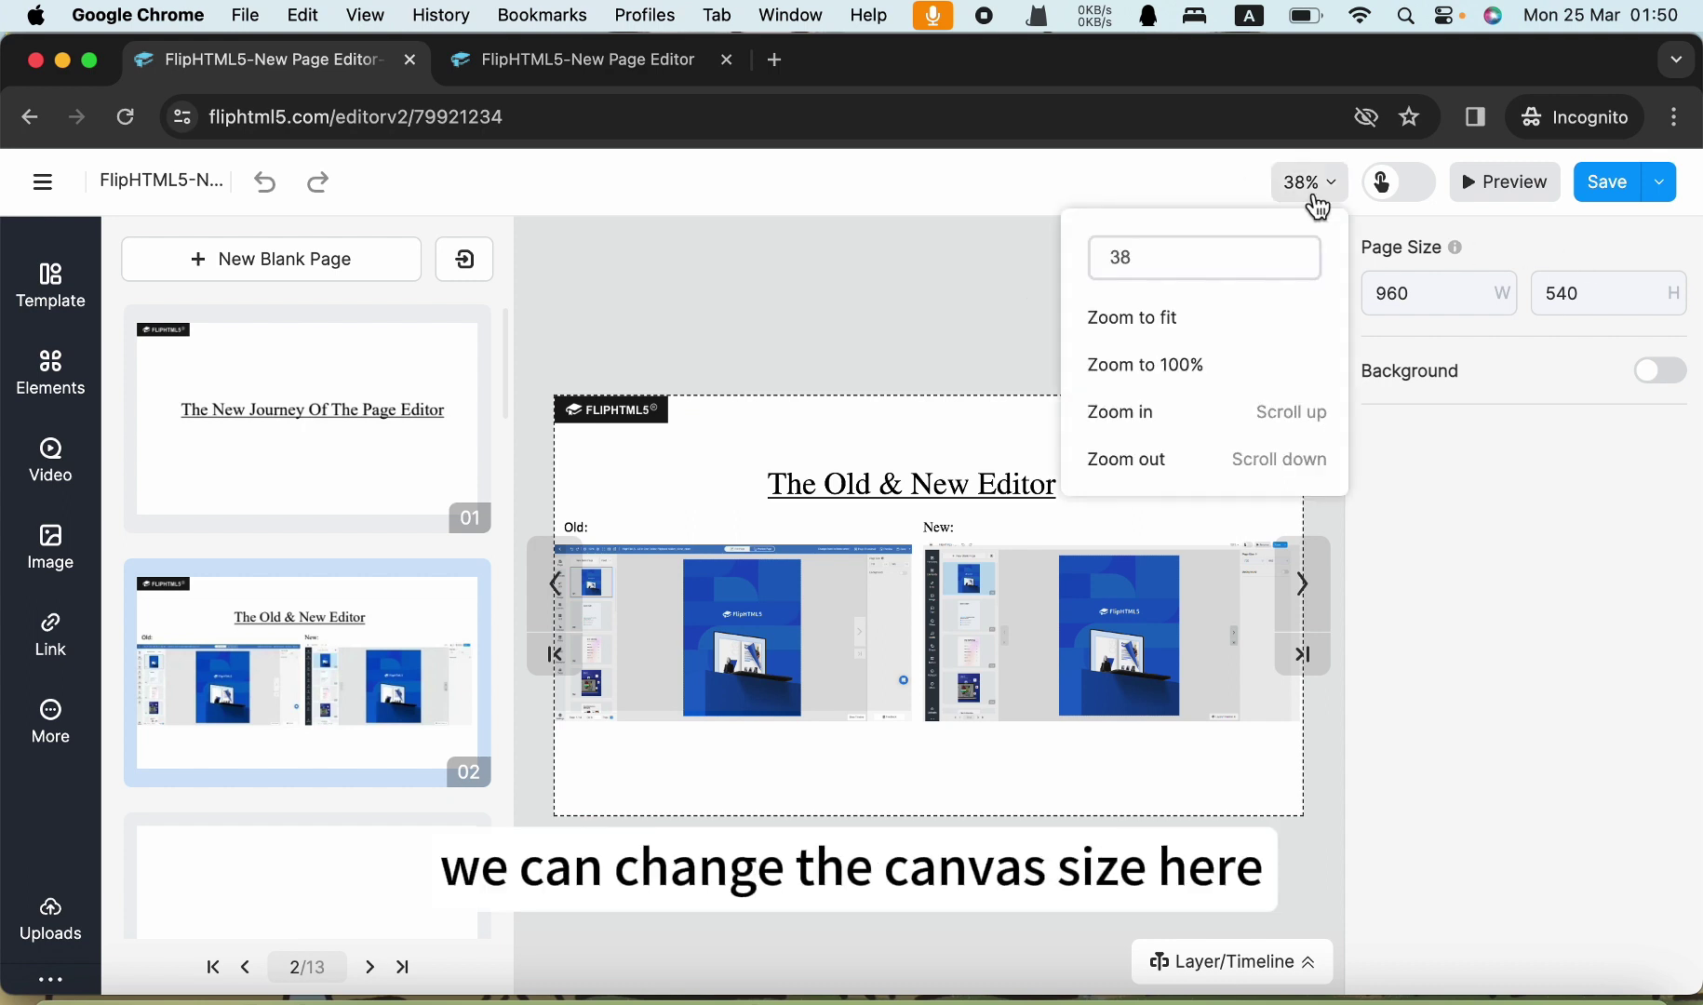
pyautogui.click(1191, 249)
pyautogui.press('BackSpace')
pyautogui.press('BackSpace')
pyautogui.write('100')
pyautogui.press('Return')
pyautogui.click(1201, 319)
pyautogui.click(578, 61)
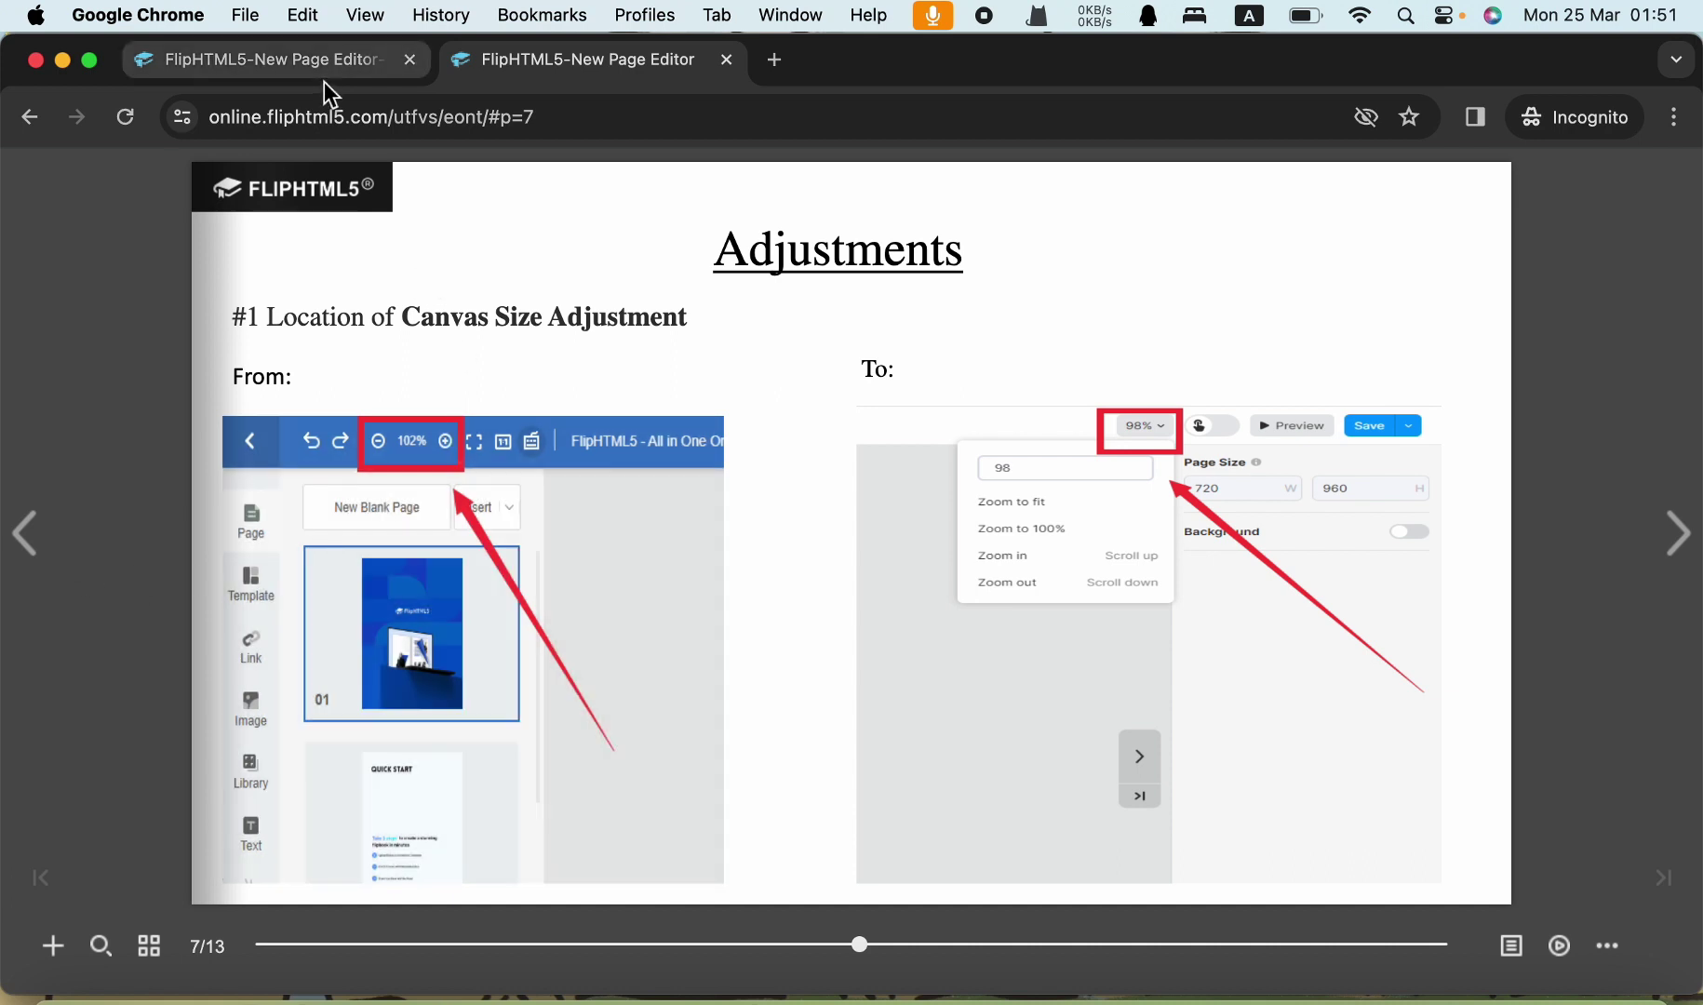
# Step: Advance the flipbook to page 8, about the relocated Shortcut Keys Tips
pyautogui.click(1678, 532)
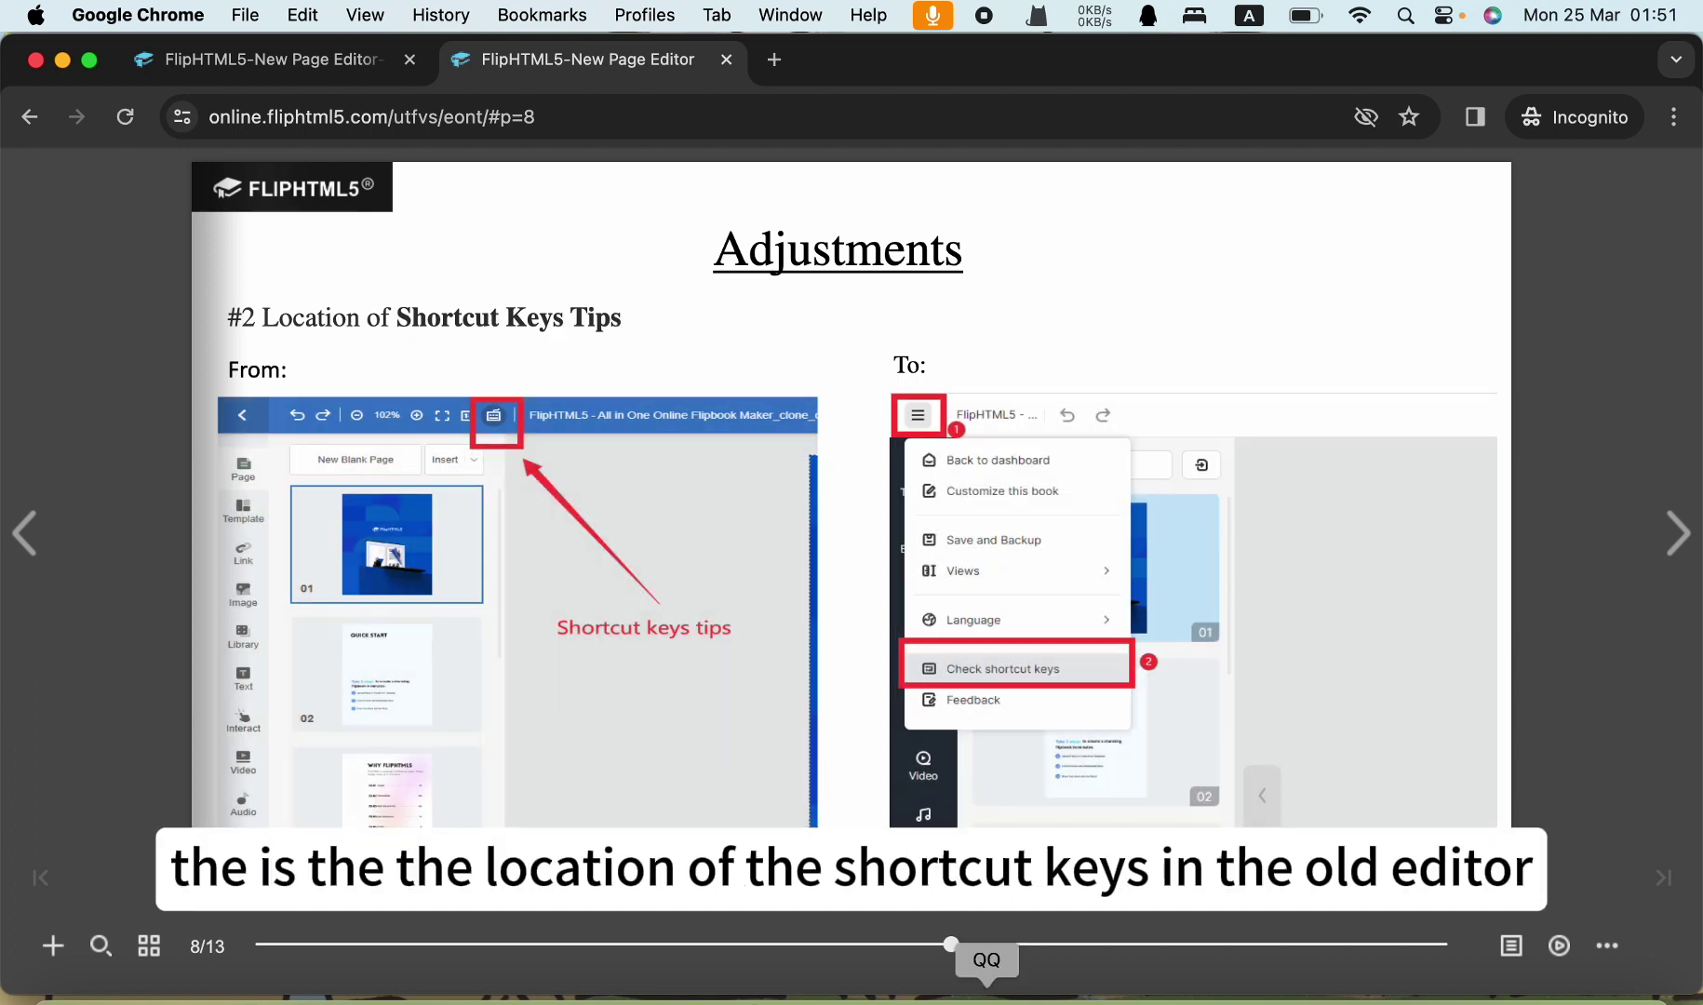
# Step: In the old editor window, toggle its shortcut key list off and on, then return to the flipbook window
pyautogui.rightClick(1031, 998)
pyautogui.click(967, 606)
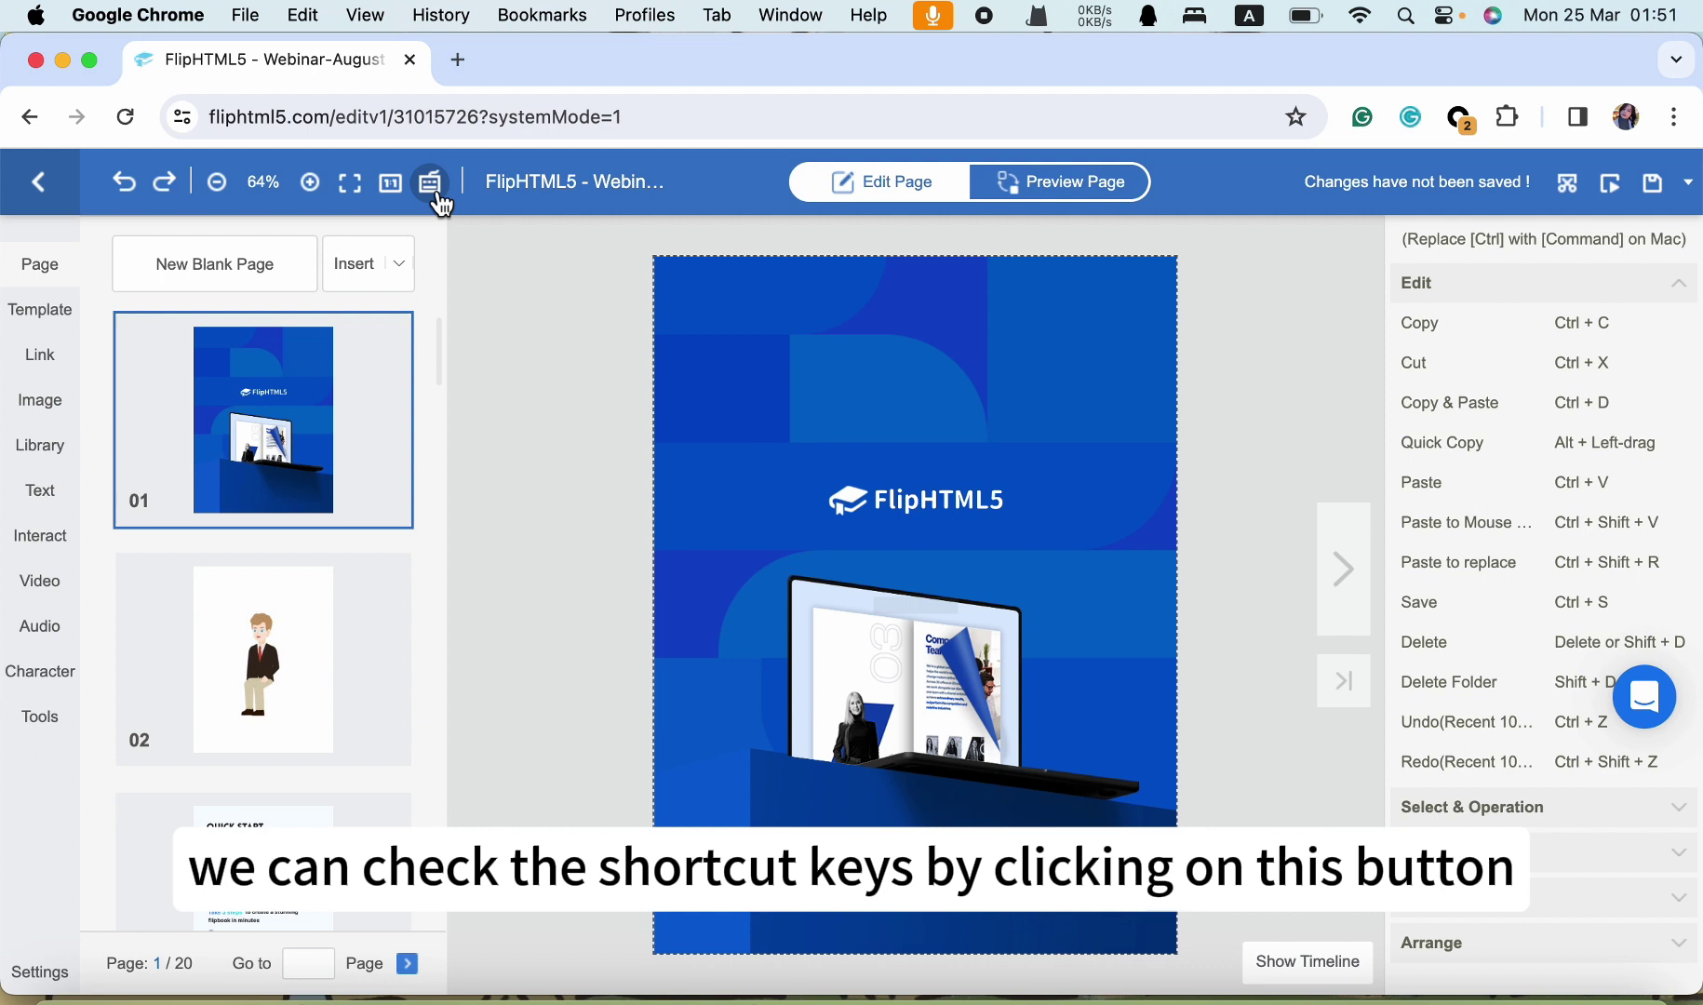
pyautogui.click(431, 182)
pyautogui.click(433, 186)
pyautogui.click(430, 184)
pyautogui.click(431, 184)
pyautogui.rightClick(1033, 990)
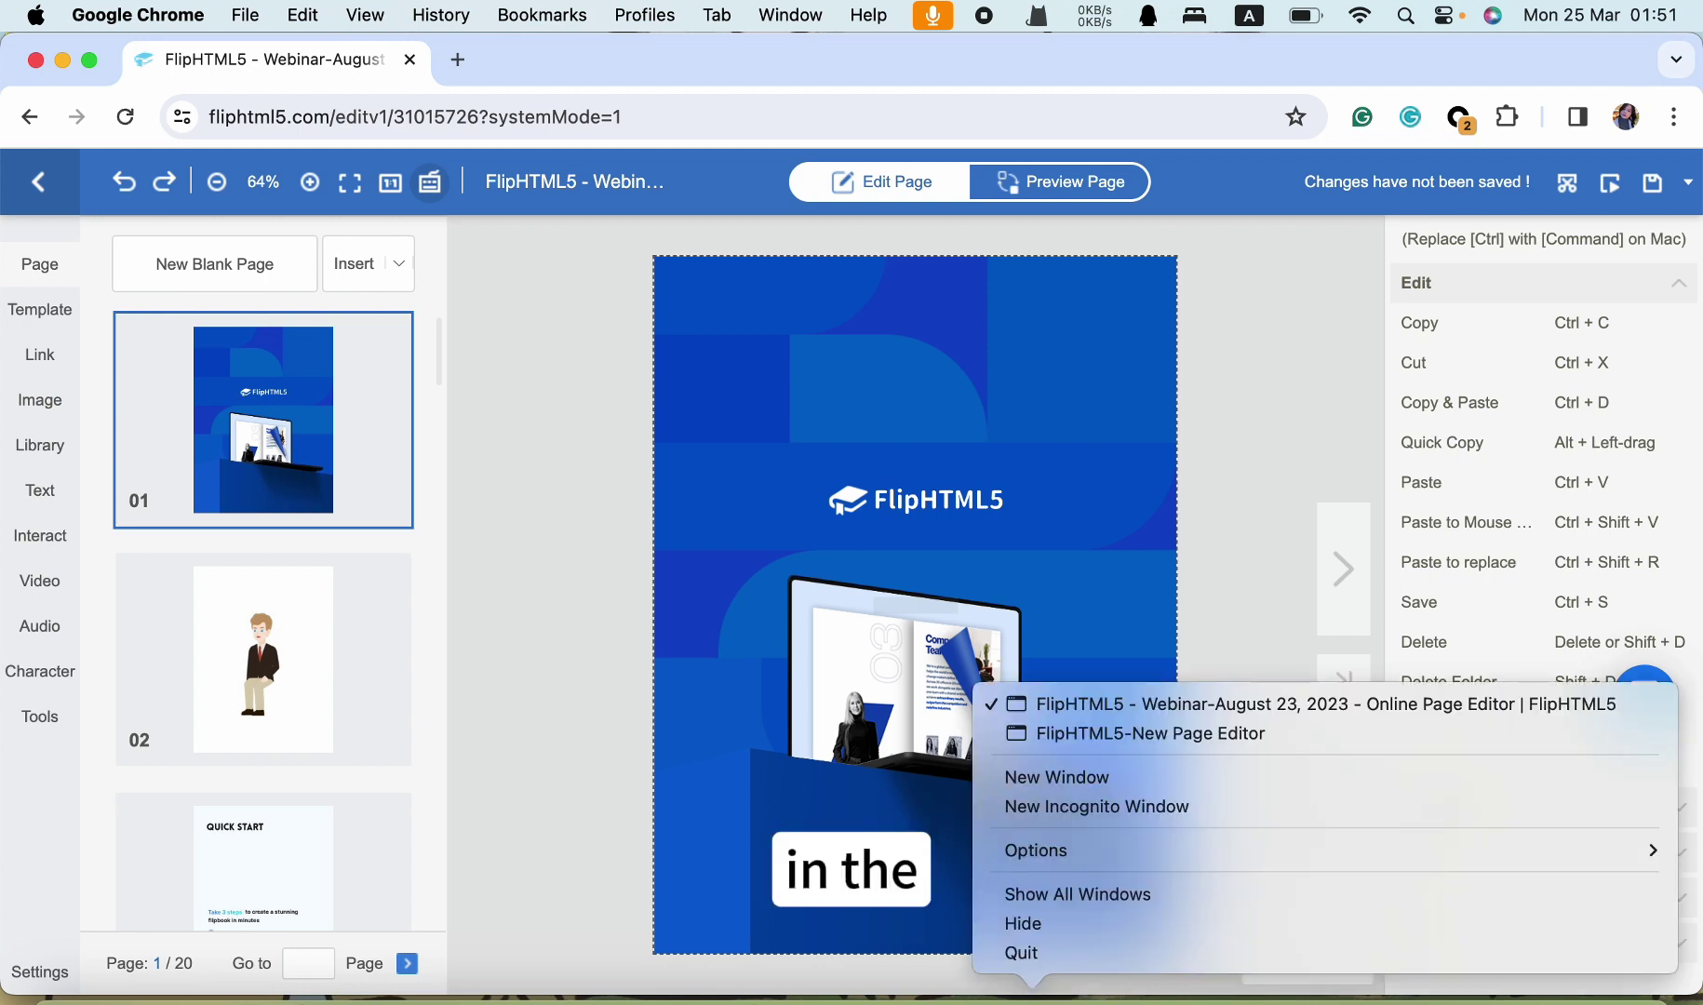
pyautogui.click(1154, 735)
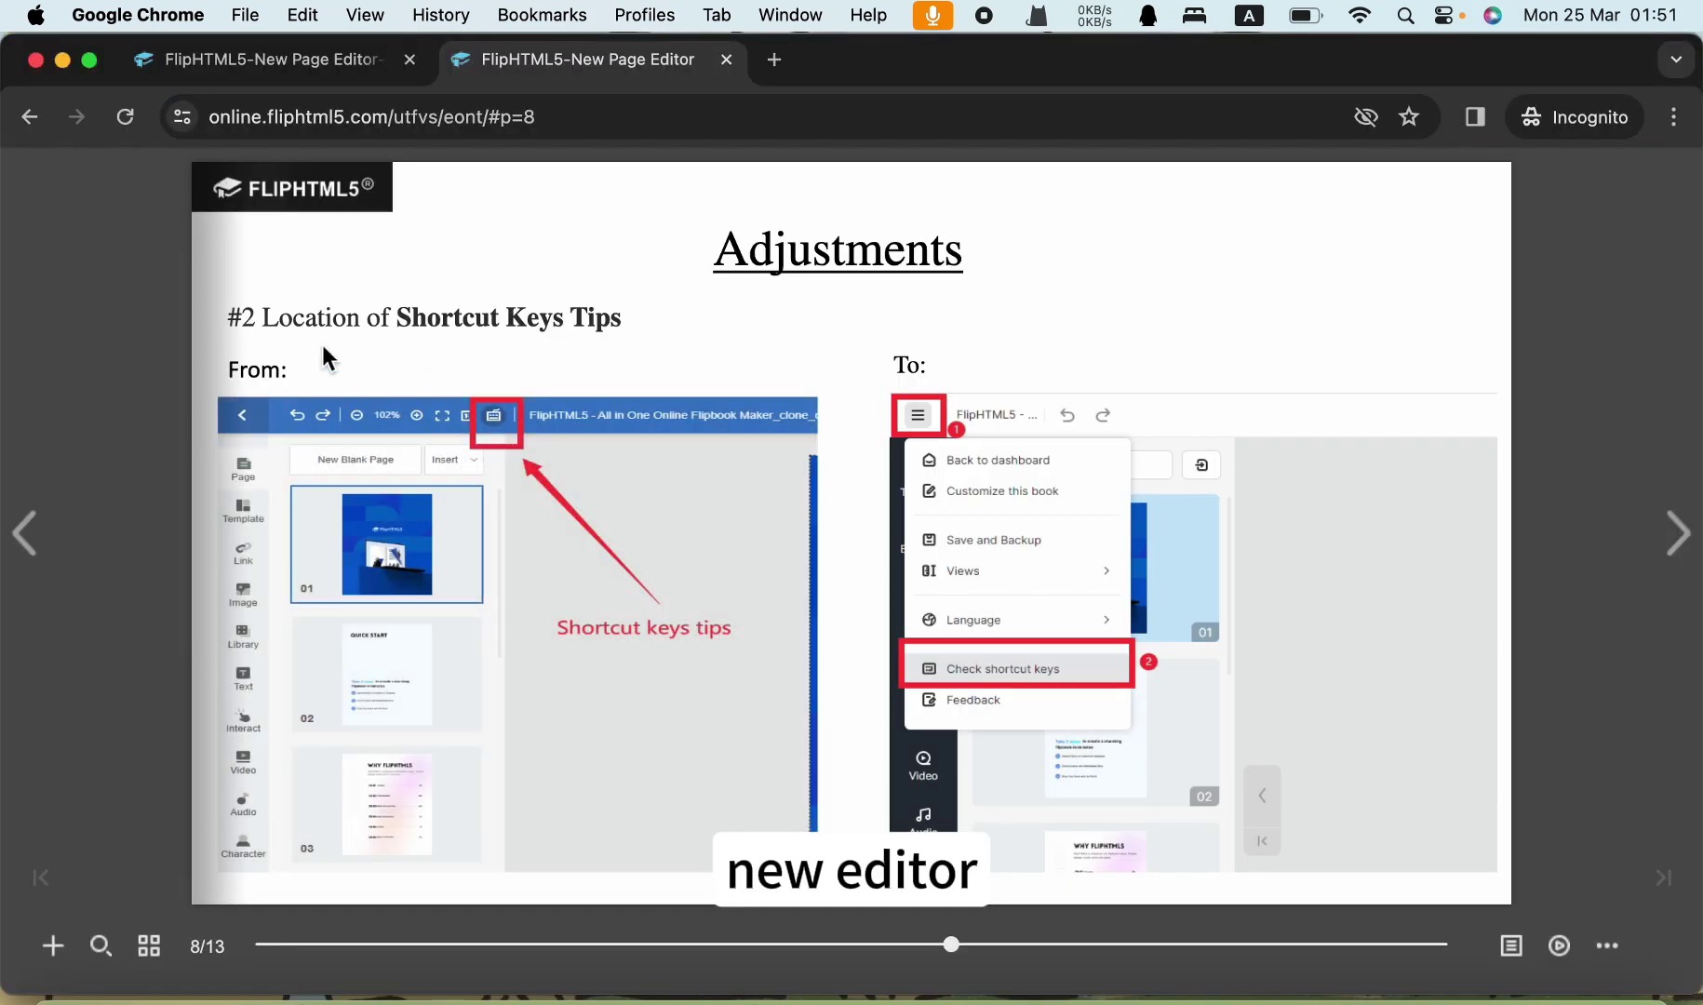
# Step: In the new editor, show the shortcut key list via the main menu's Check shortcut keys
pyautogui.click(312, 67)
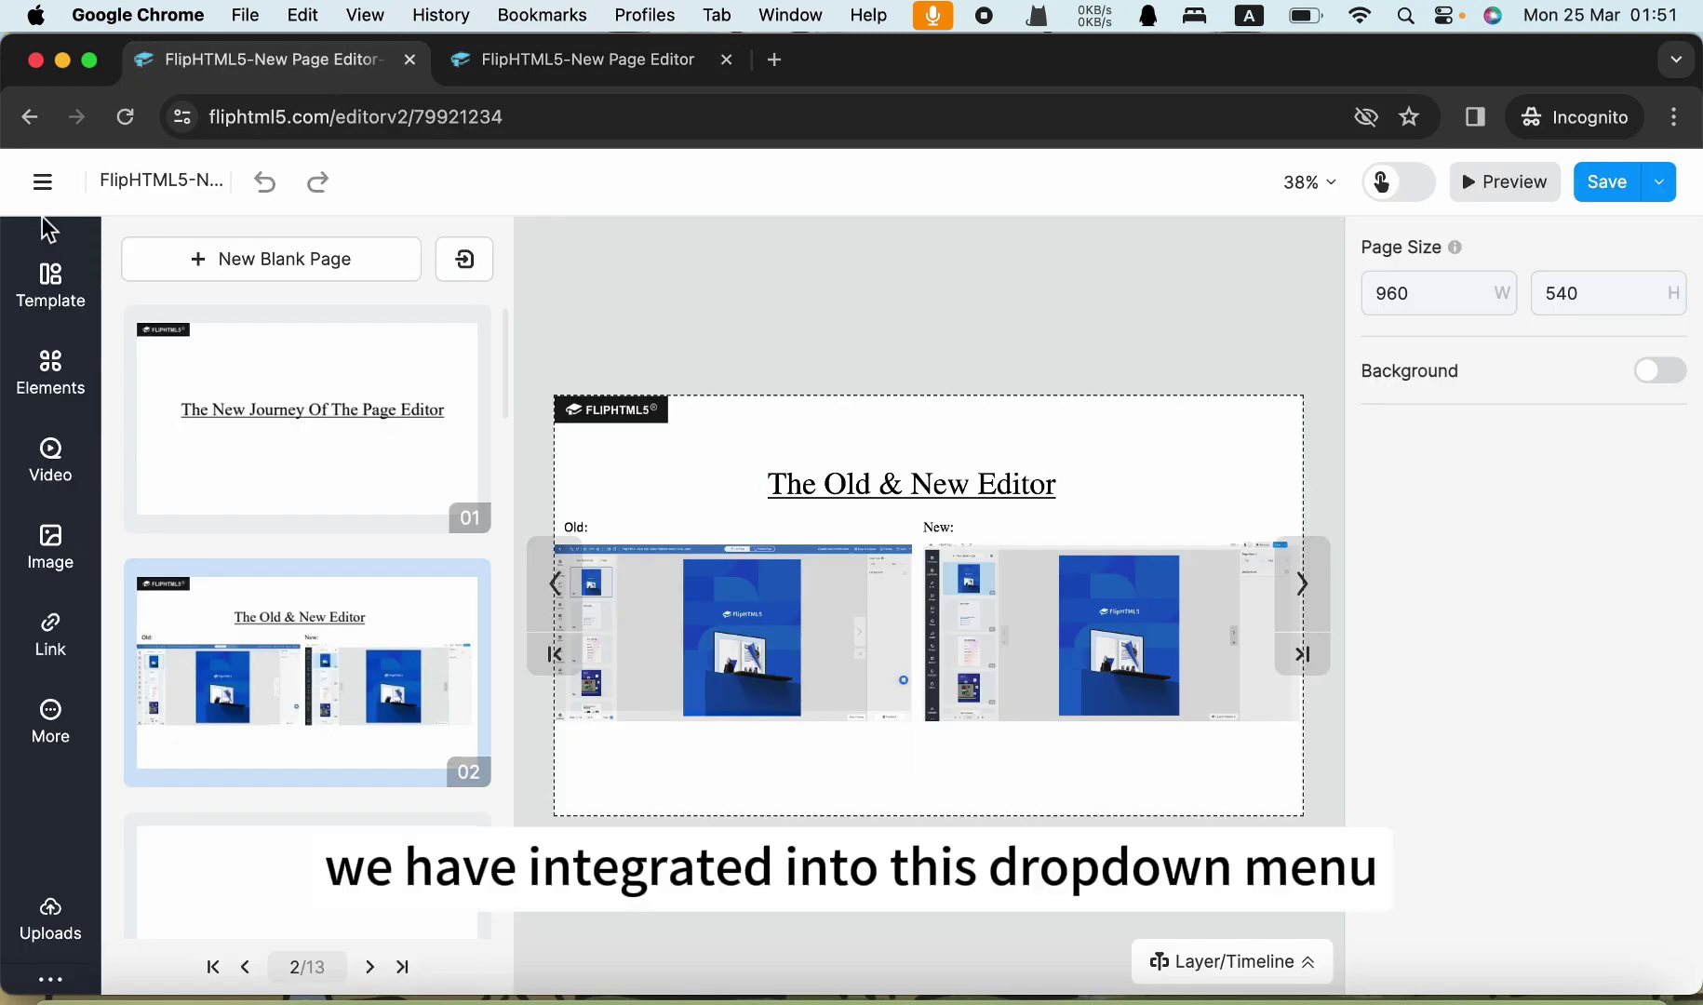
pyautogui.click(43, 182)
pyautogui.moveTo(220, 515)
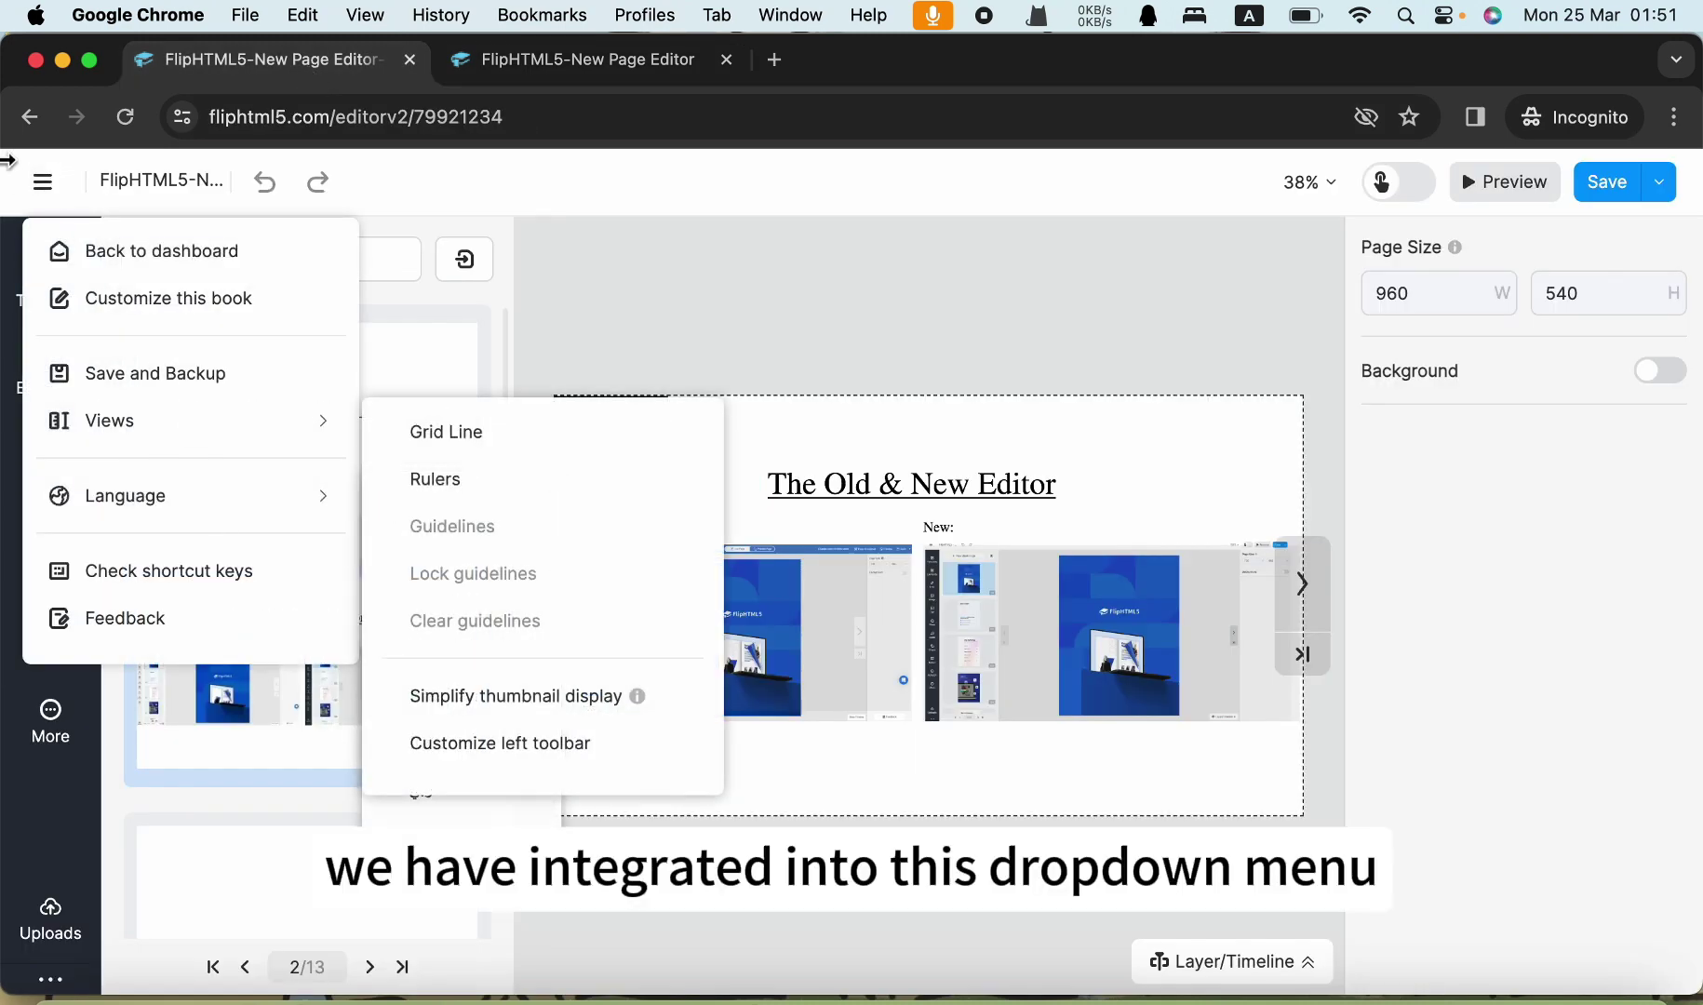
pyautogui.click(37, 179)
pyautogui.click(45, 182)
pyautogui.click(46, 185)
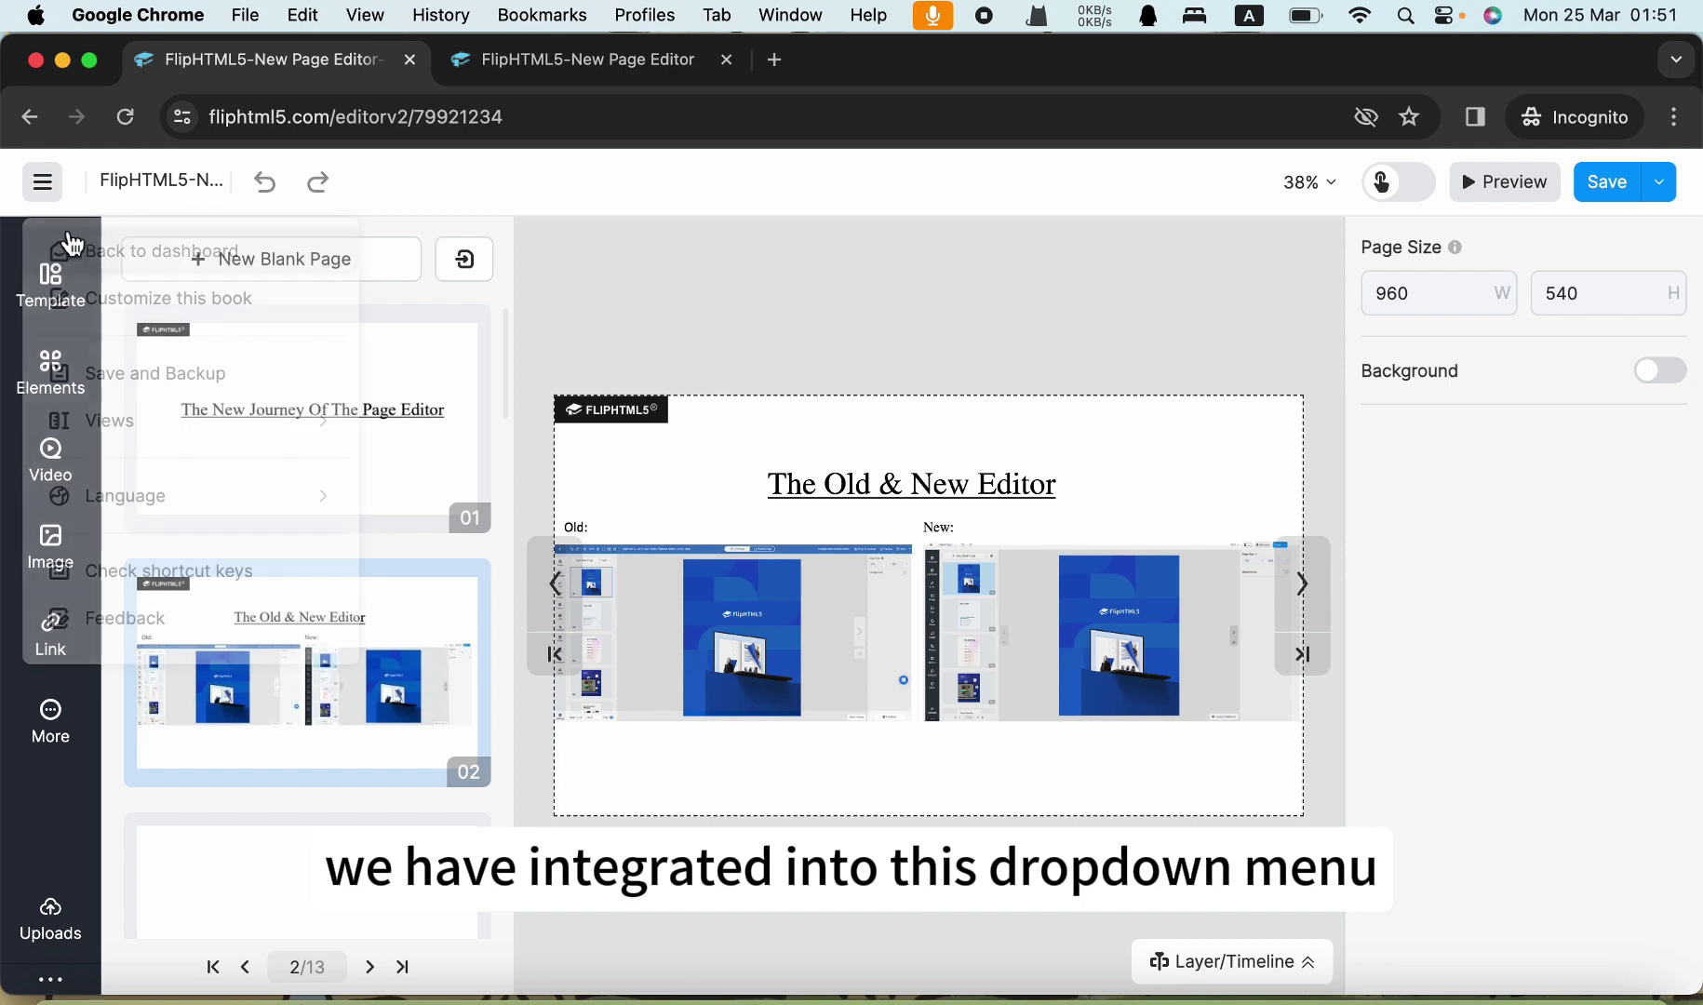
pyautogui.click(44, 186)
pyautogui.click(160, 572)
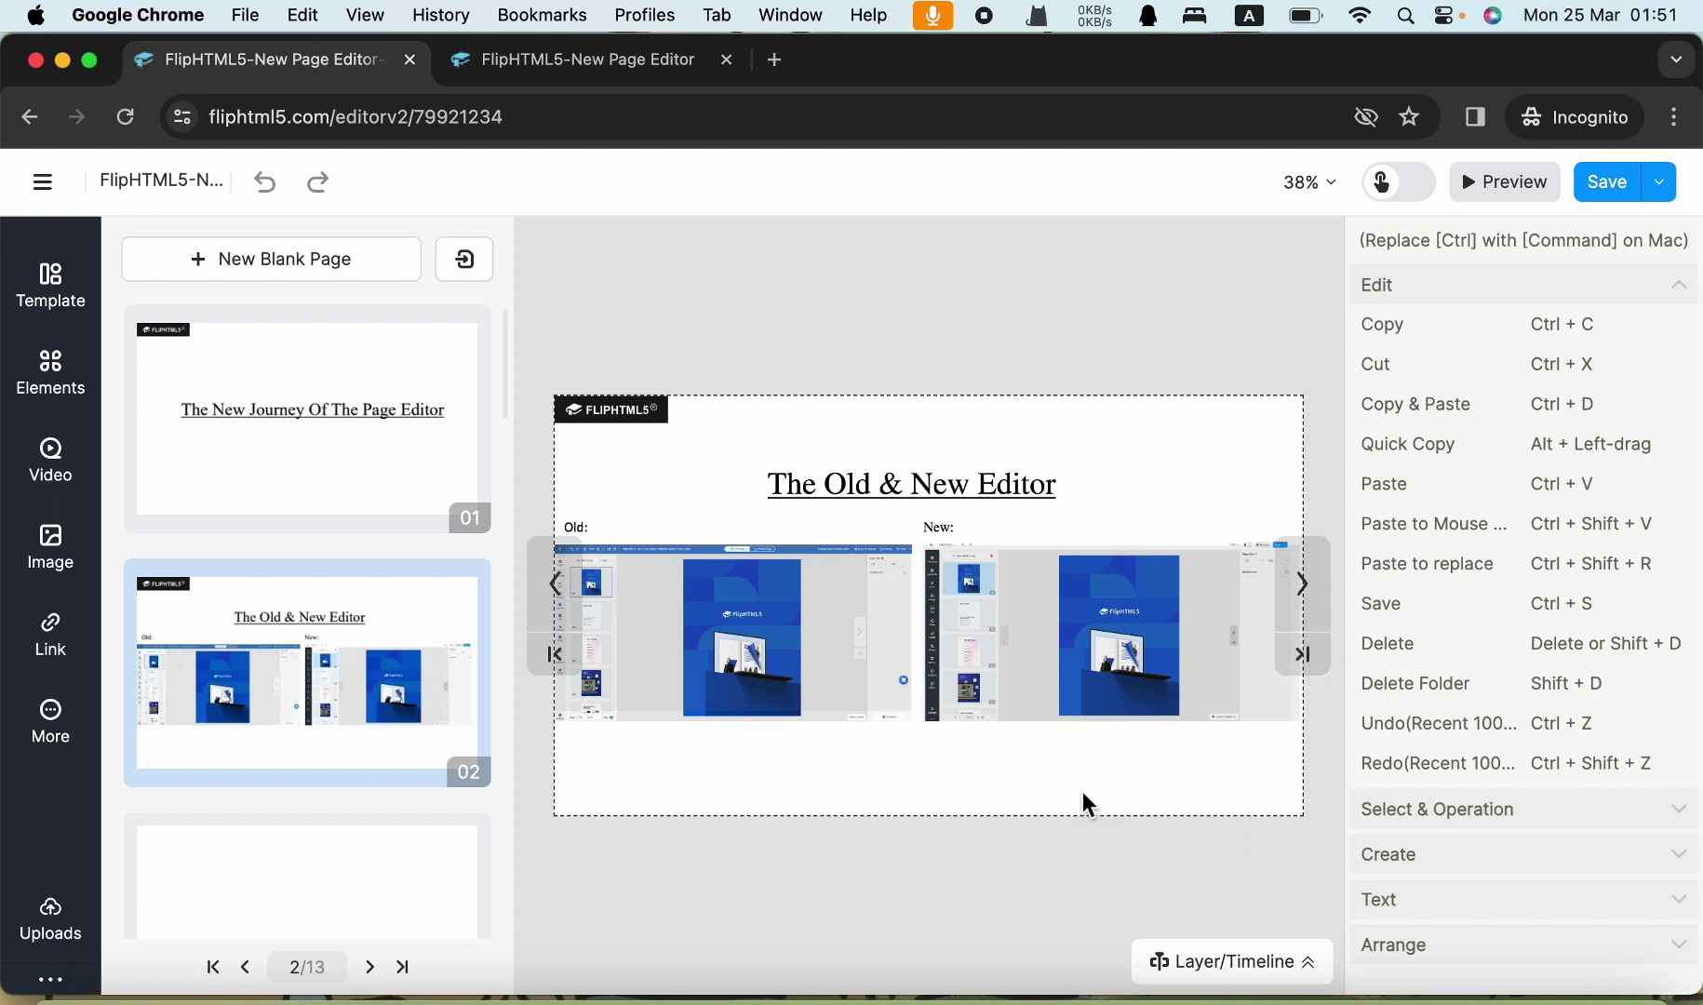
pyautogui.click(610, 78)
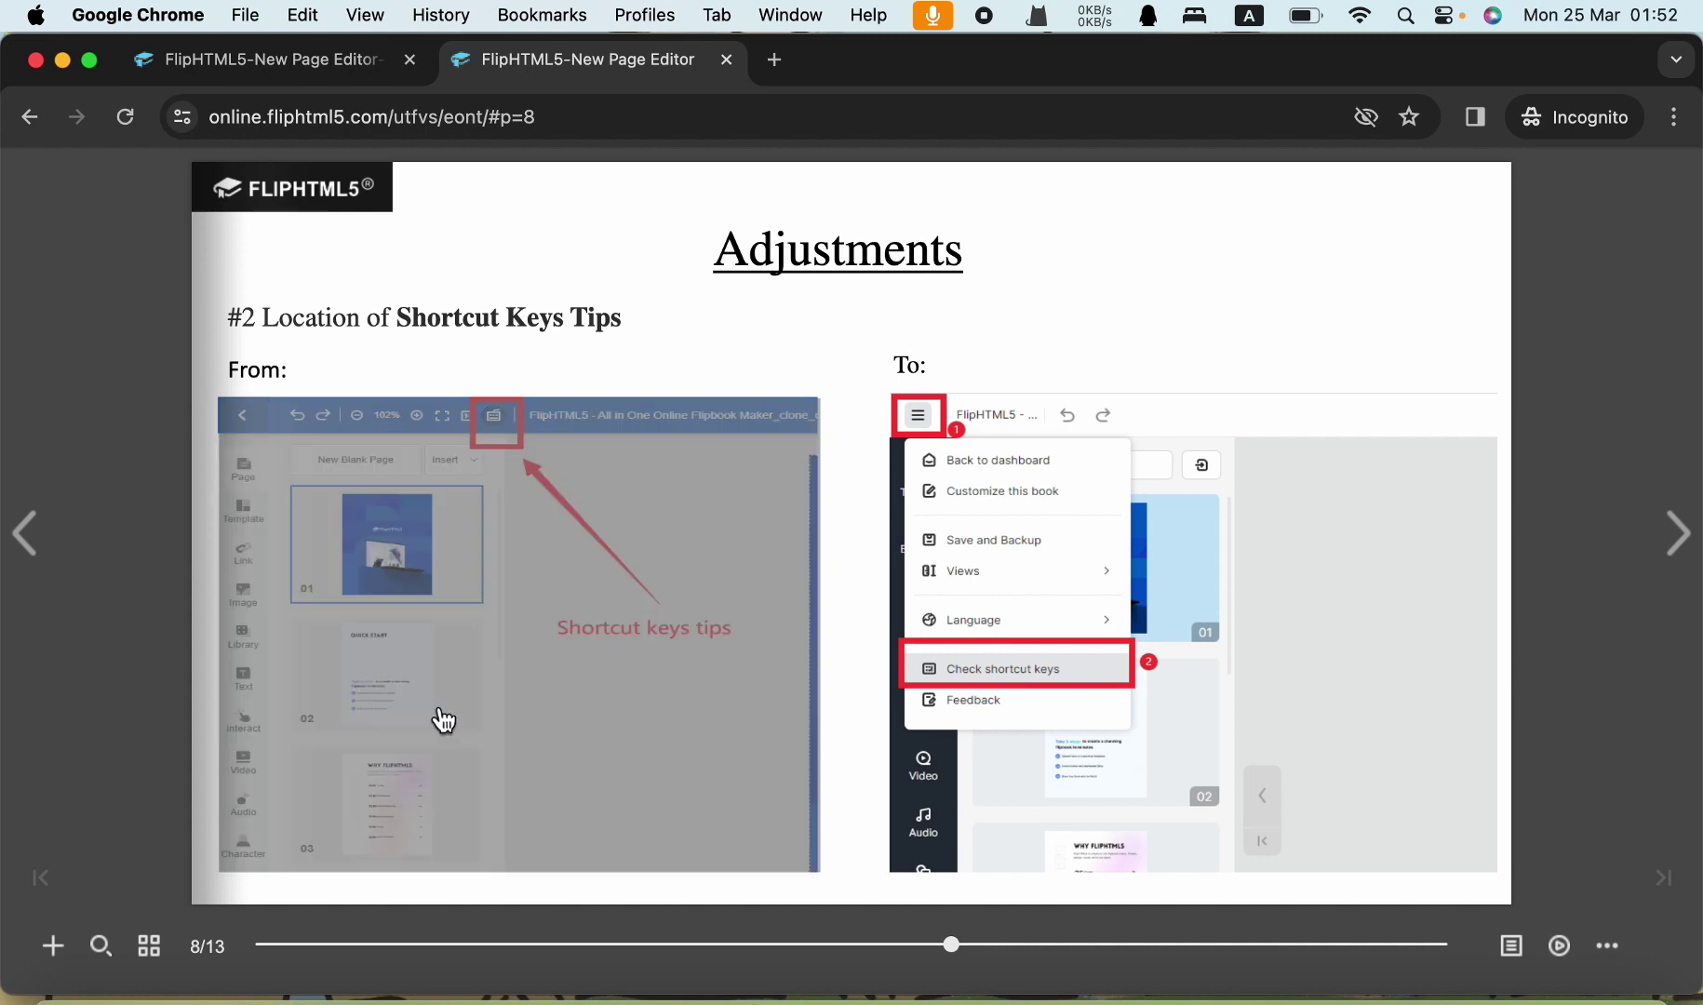
# Step: Enlarge and close the old and new editor screenshots on the shortcut keys slide
pyautogui.click(442, 712)
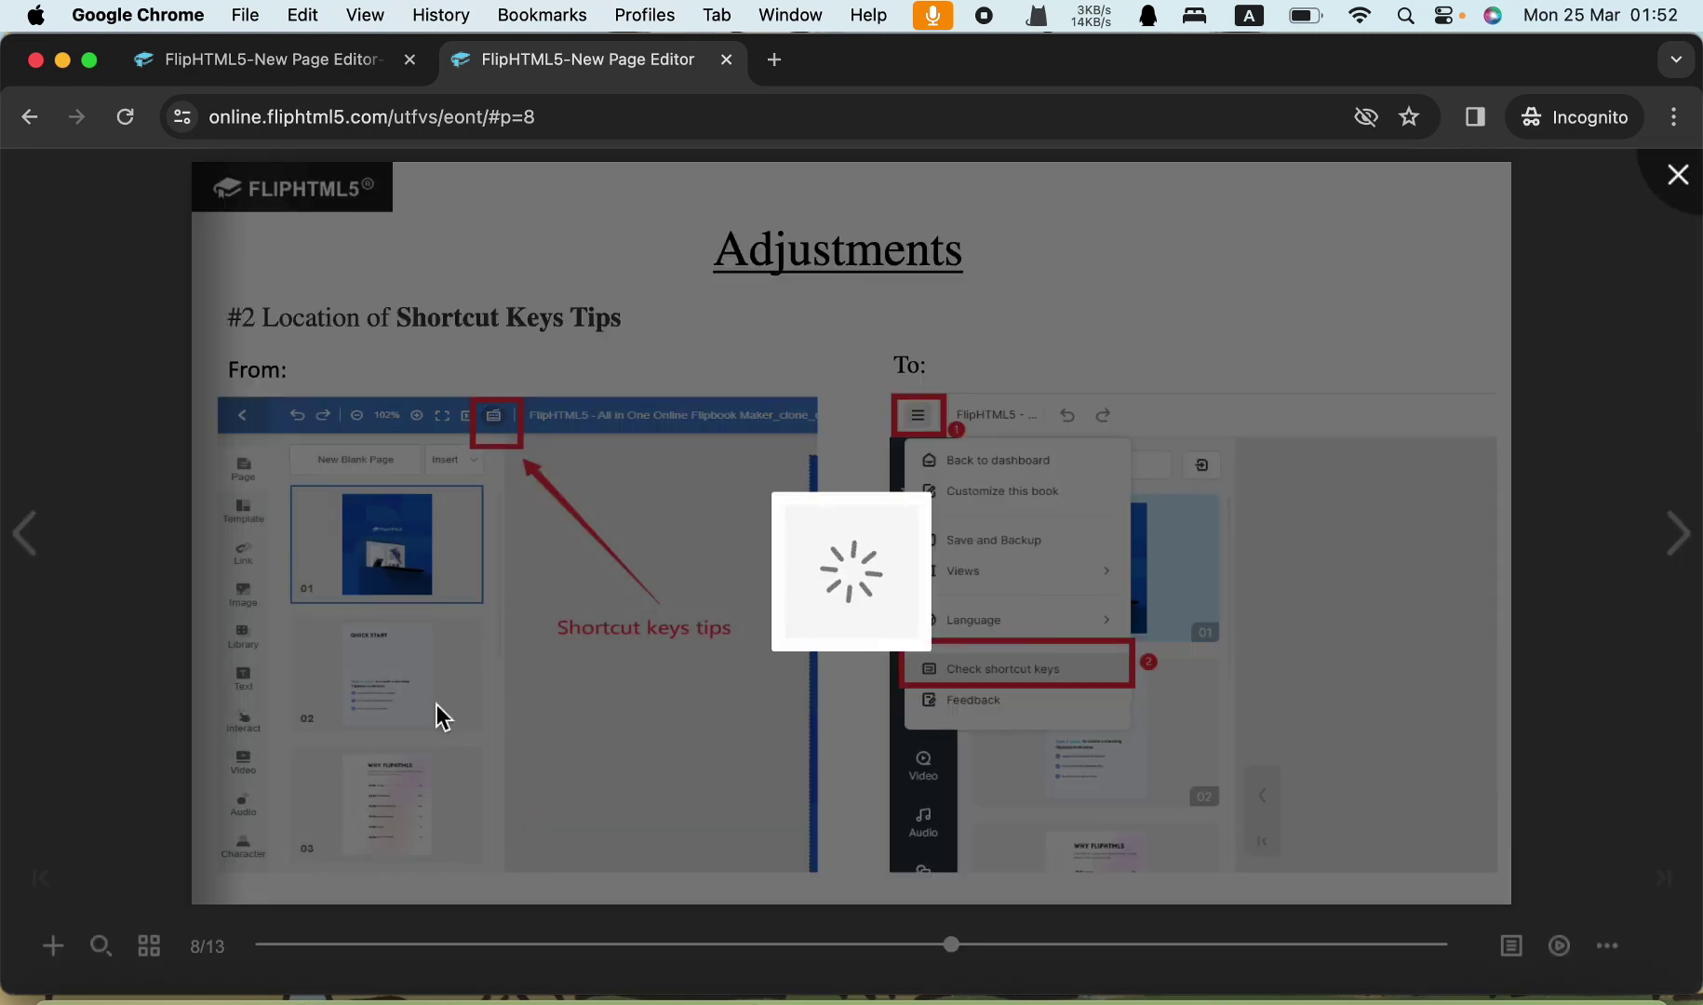
pyautogui.click(1444, 450)
pyautogui.click(1230, 579)
pyautogui.press('Escape')
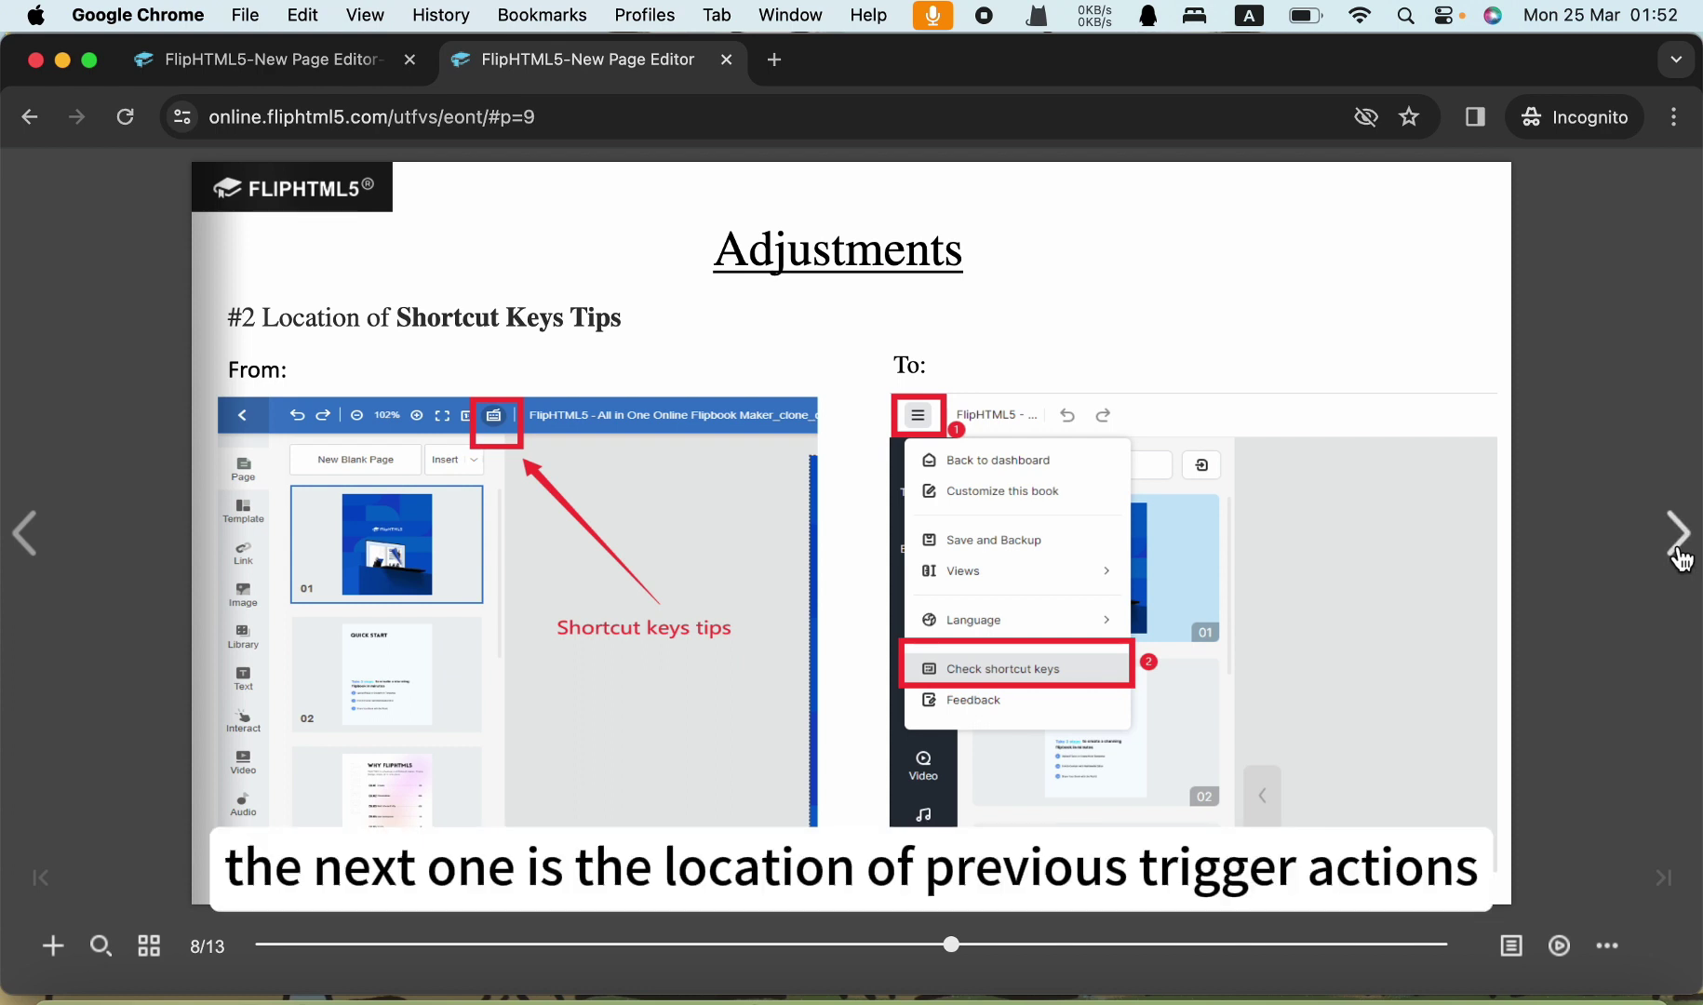
# Step: Turn to page 9 on Preview Trigger Actions and go back to the page editor
pyautogui.click(1666, 538)
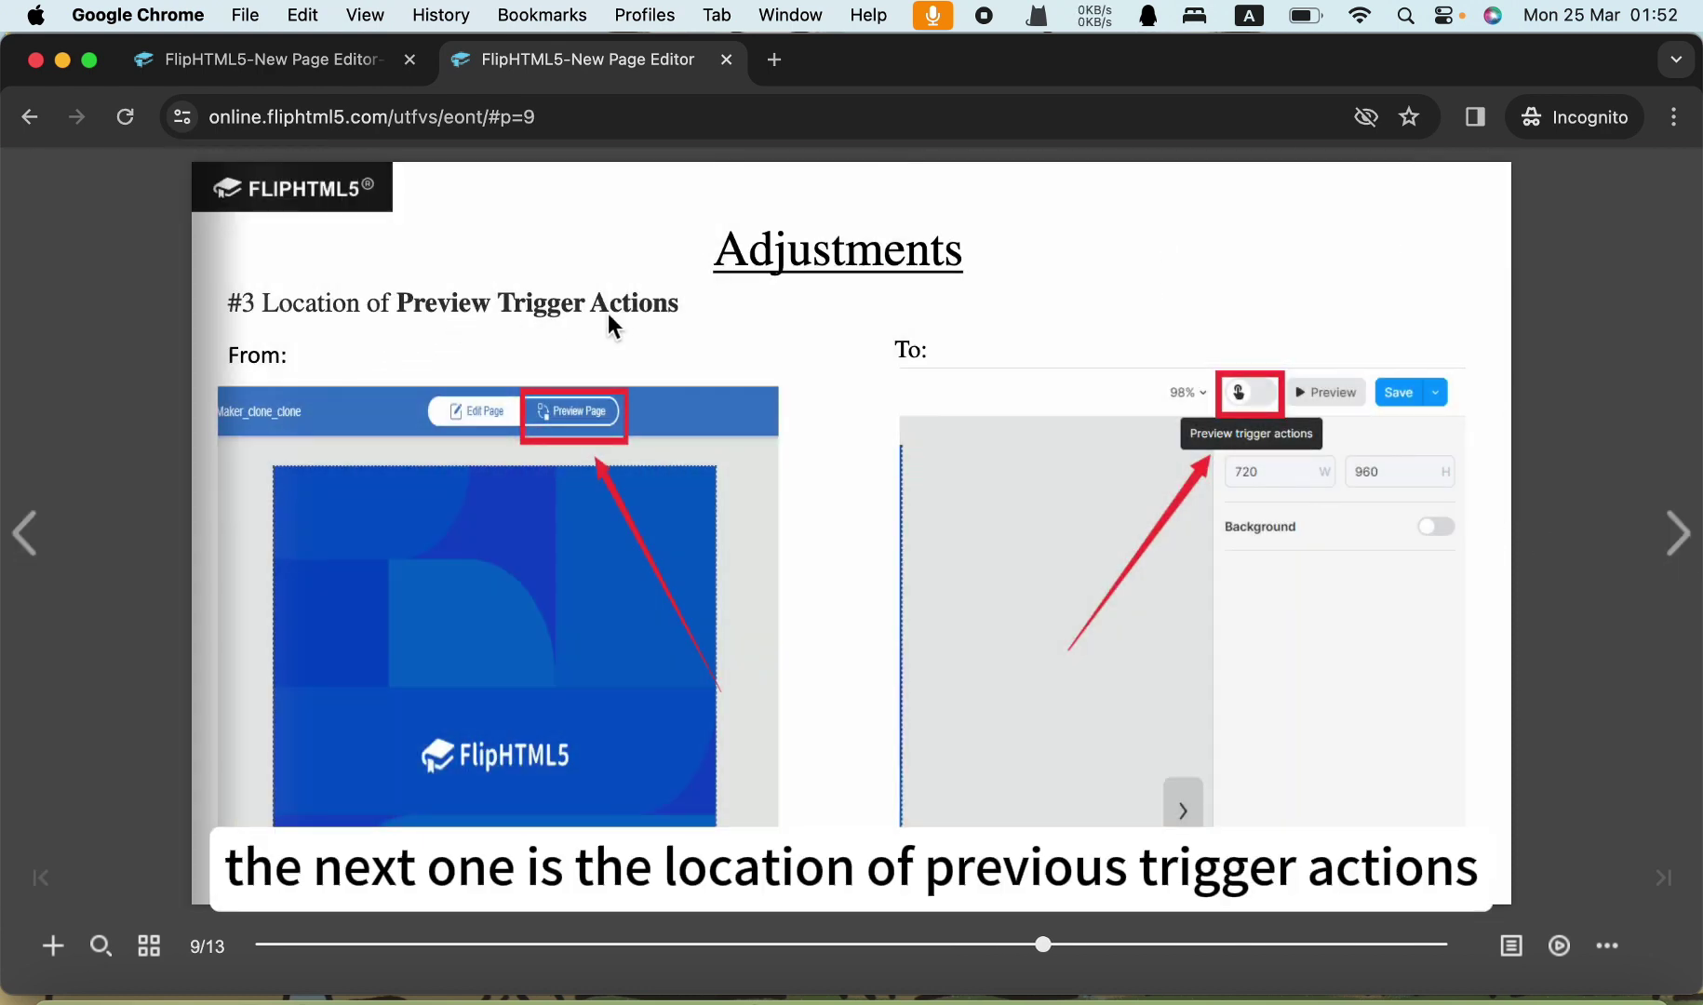
pyautogui.click(341, 58)
pyautogui.click(521, 60)
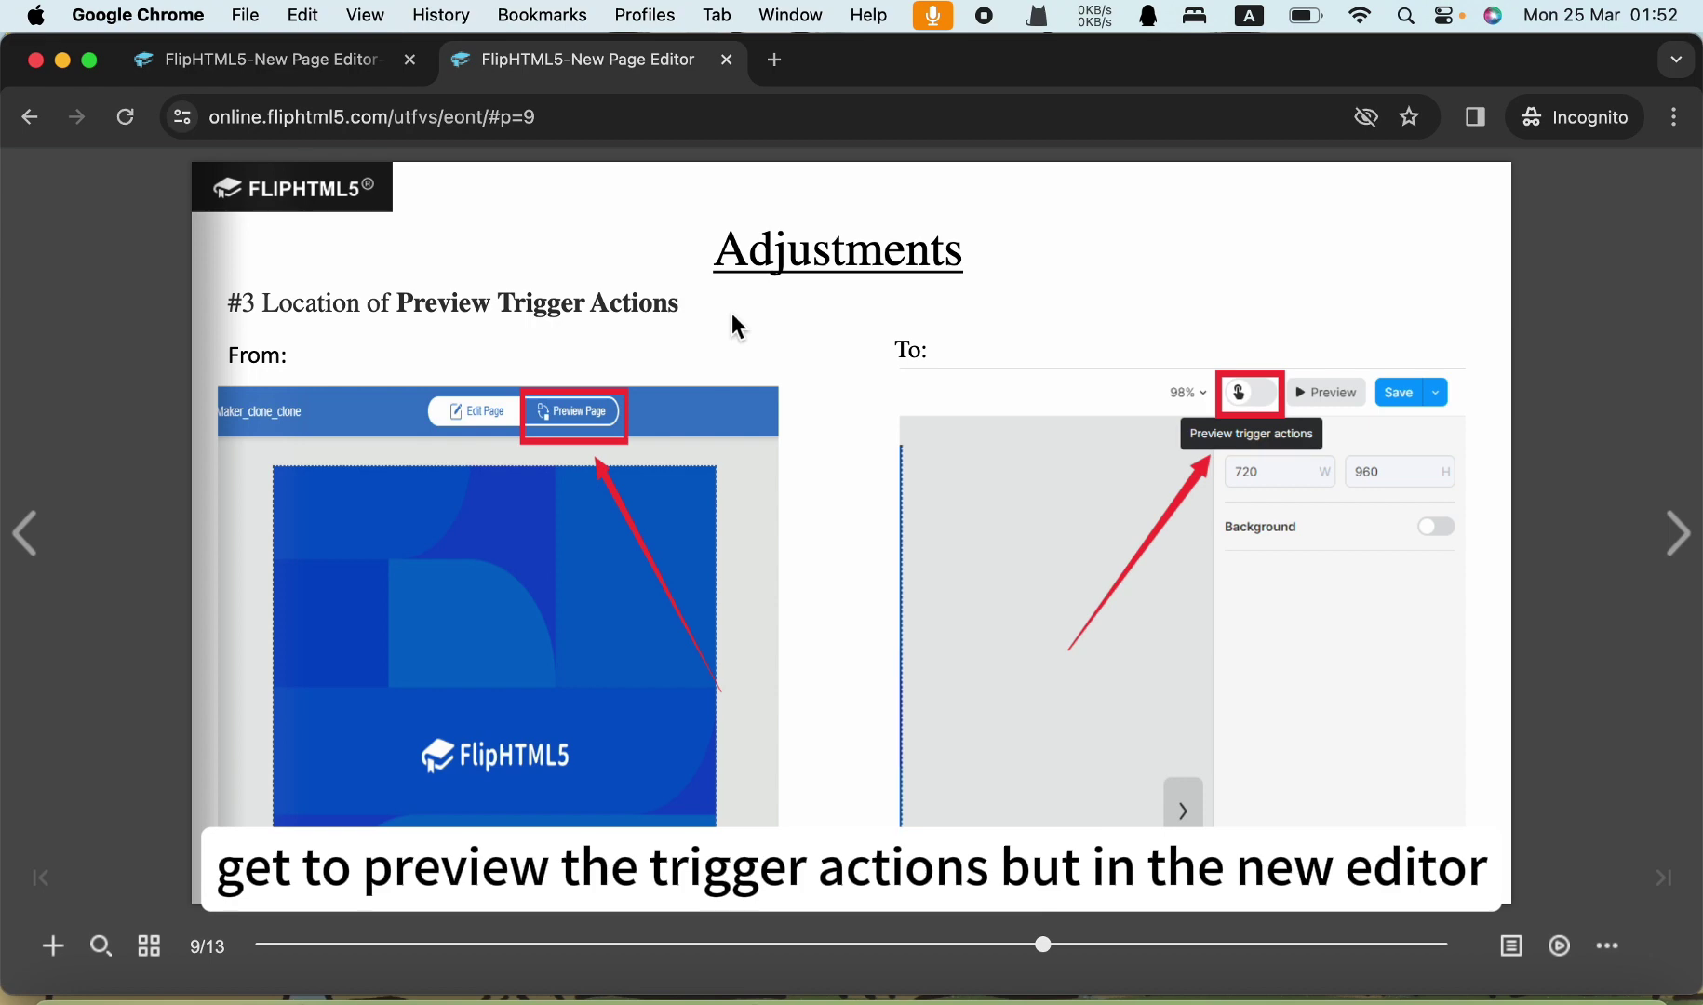
pyautogui.click(291, 78)
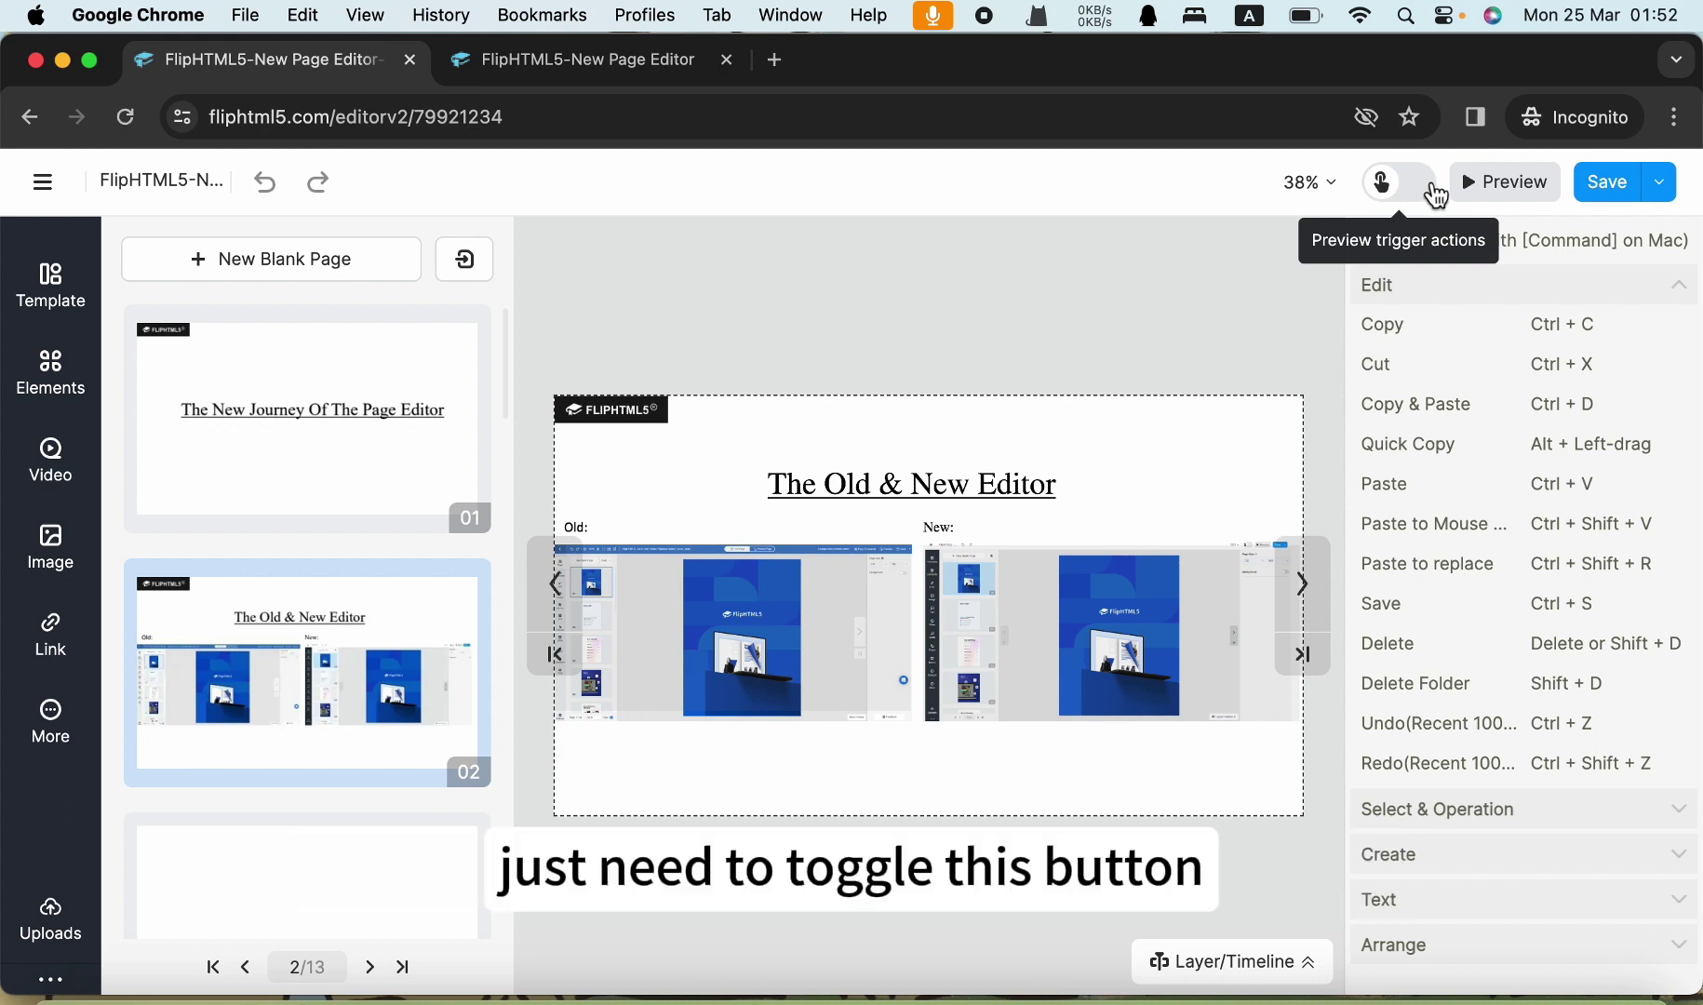
# Step: Turn on Preview trigger actions and test the Old screenshot's pop-up image twice, closing it each time
pyautogui.click(1429, 189)
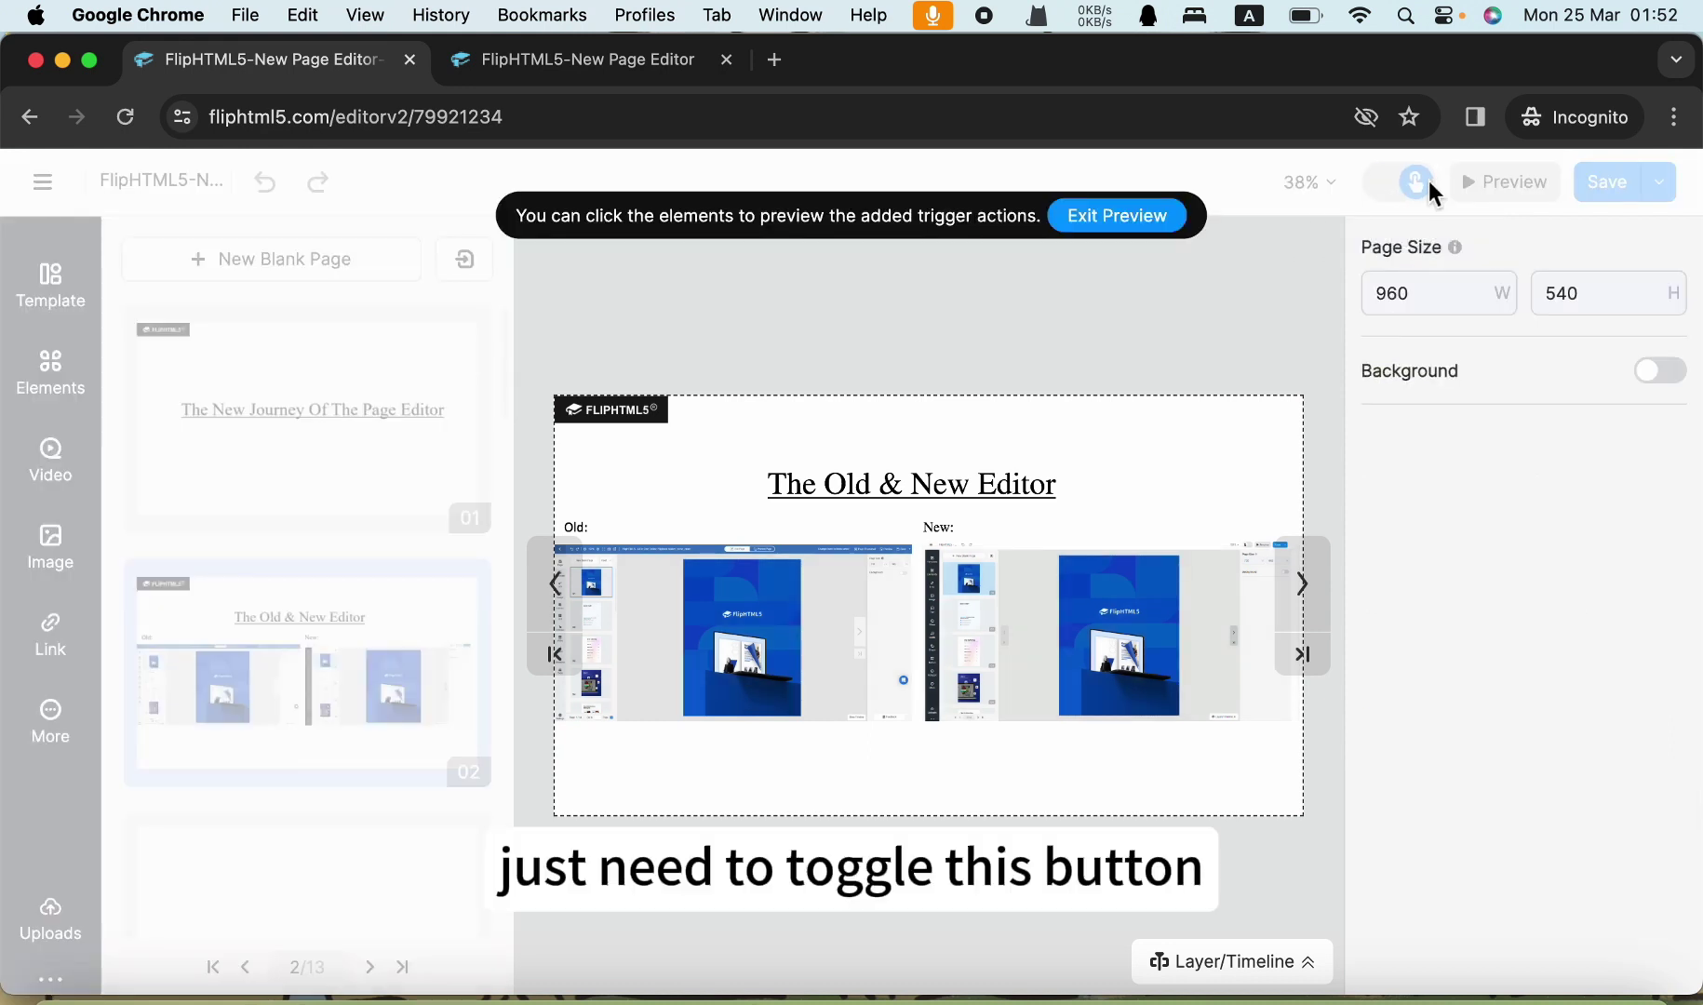
pyautogui.click(761, 617)
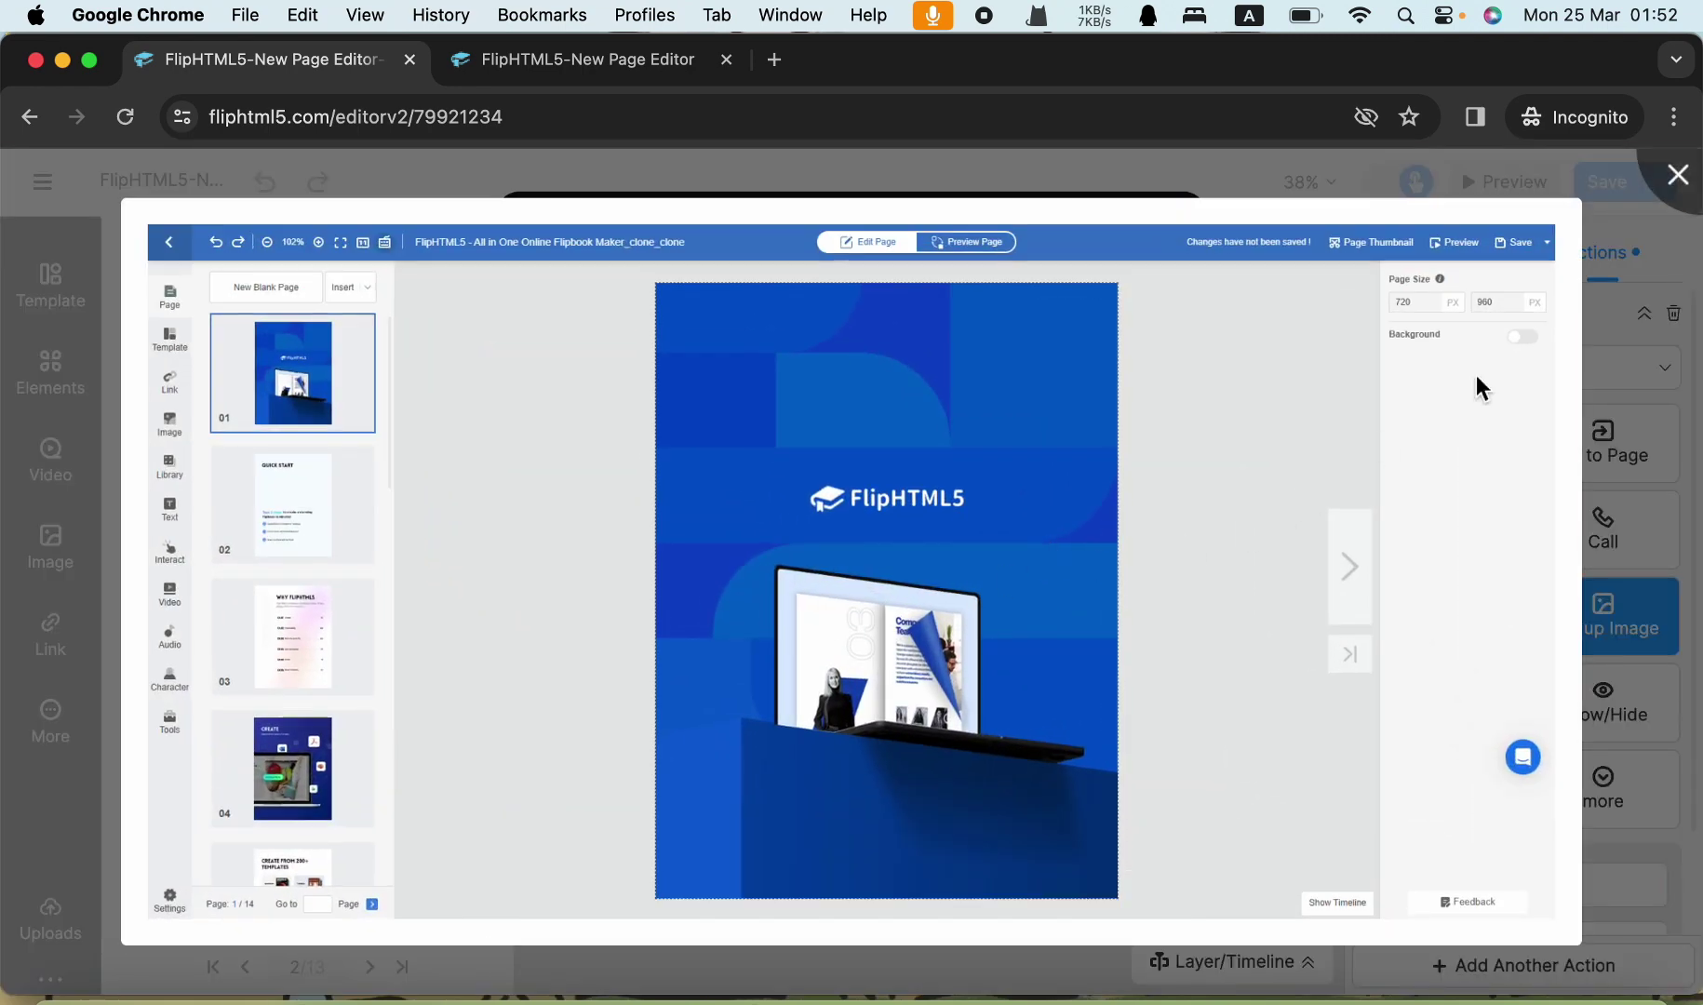
pyautogui.click(1687, 176)
pyautogui.click(855, 650)
pyautogui.click(1668, 193)
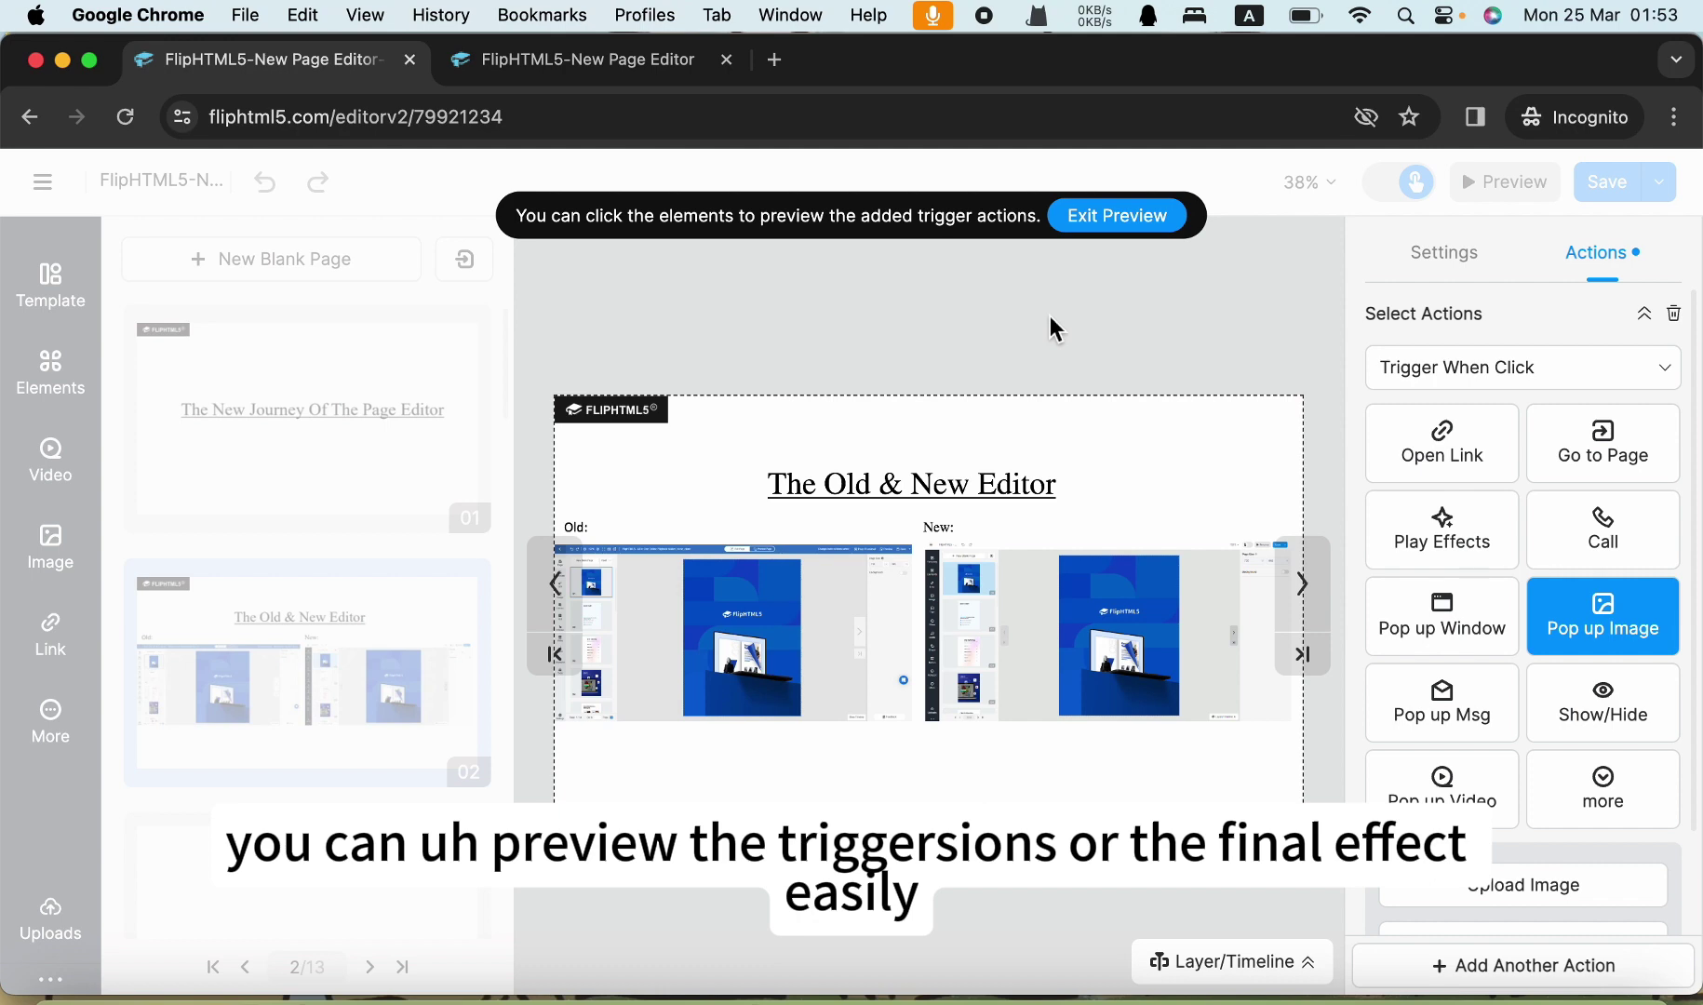
# Step: Exit trigger preview, turn the flipbook to page 10 on Page Thumbnail, and view both screenshots
pyautogui.click(1124, 224)
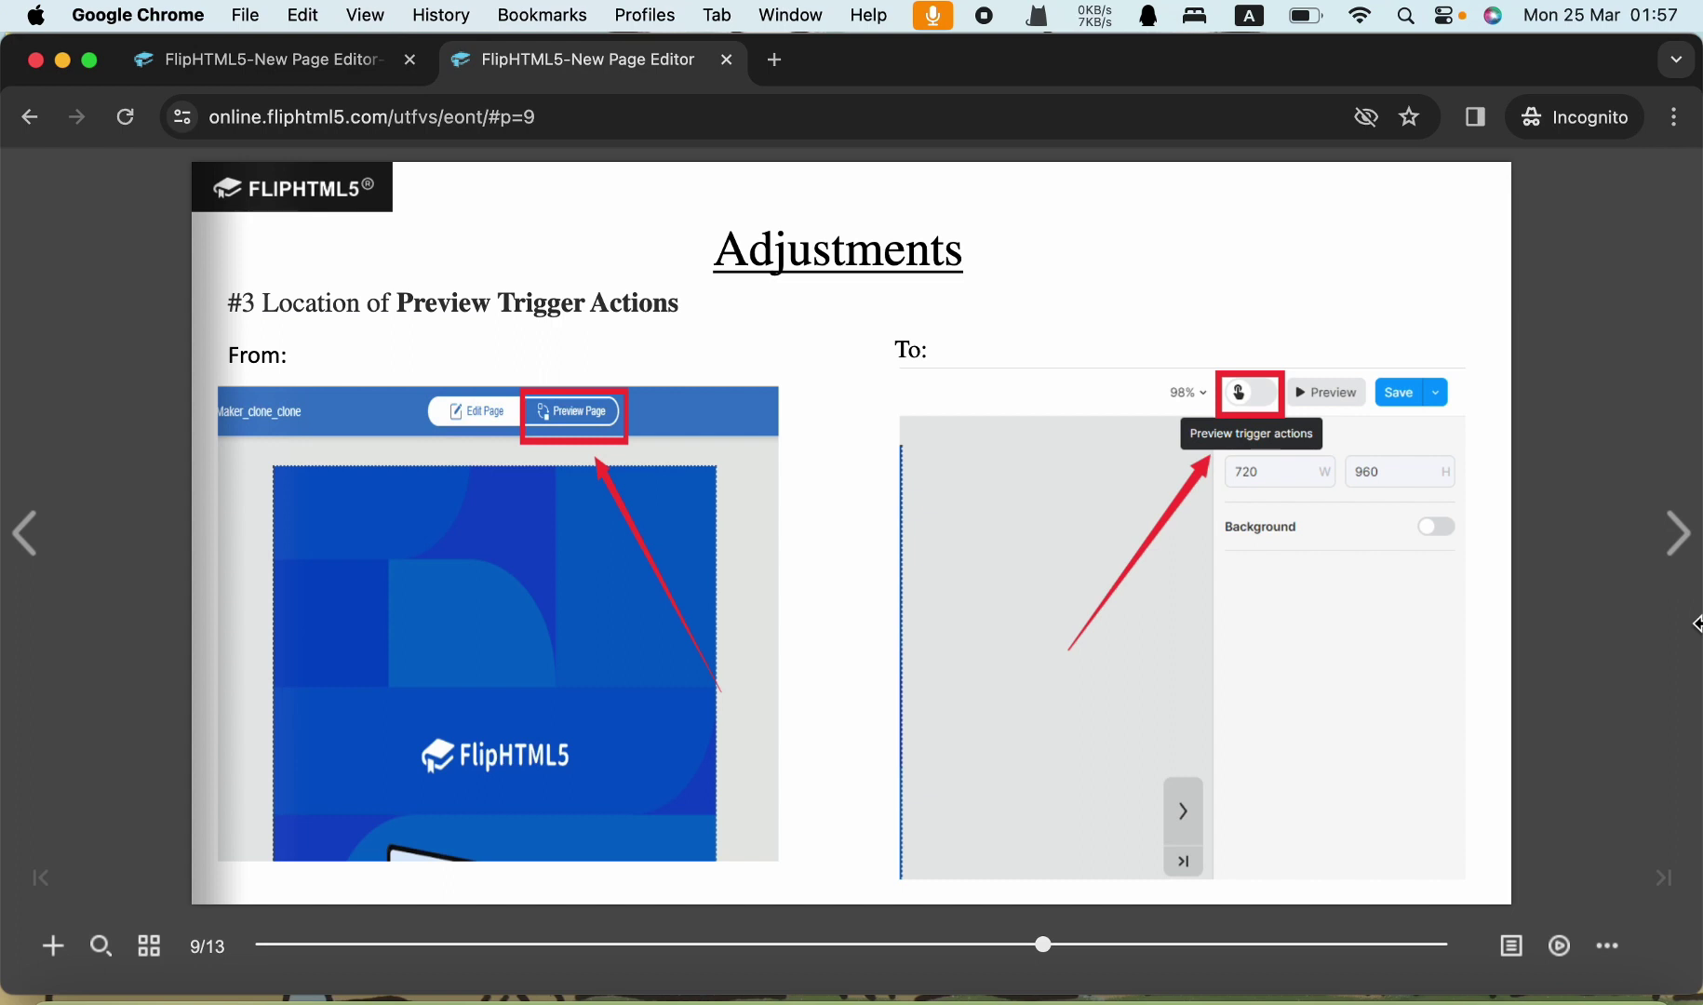
pyautogui.click(1679, 538)
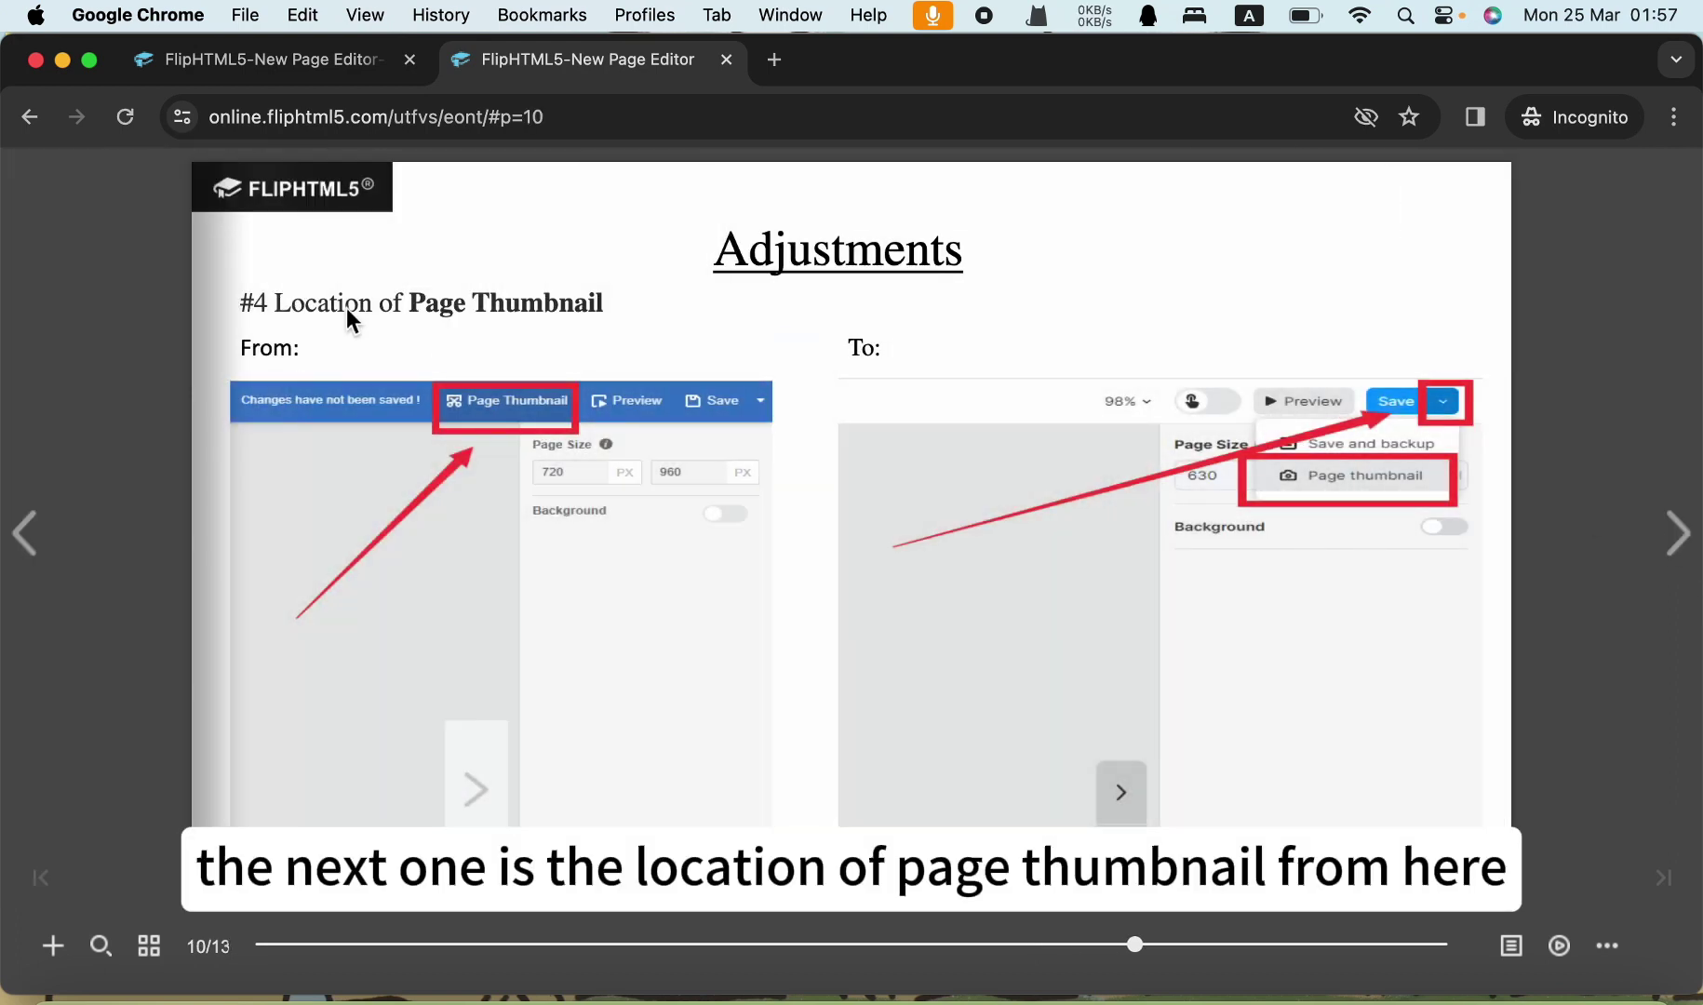
pyautogui.click(518, 503)
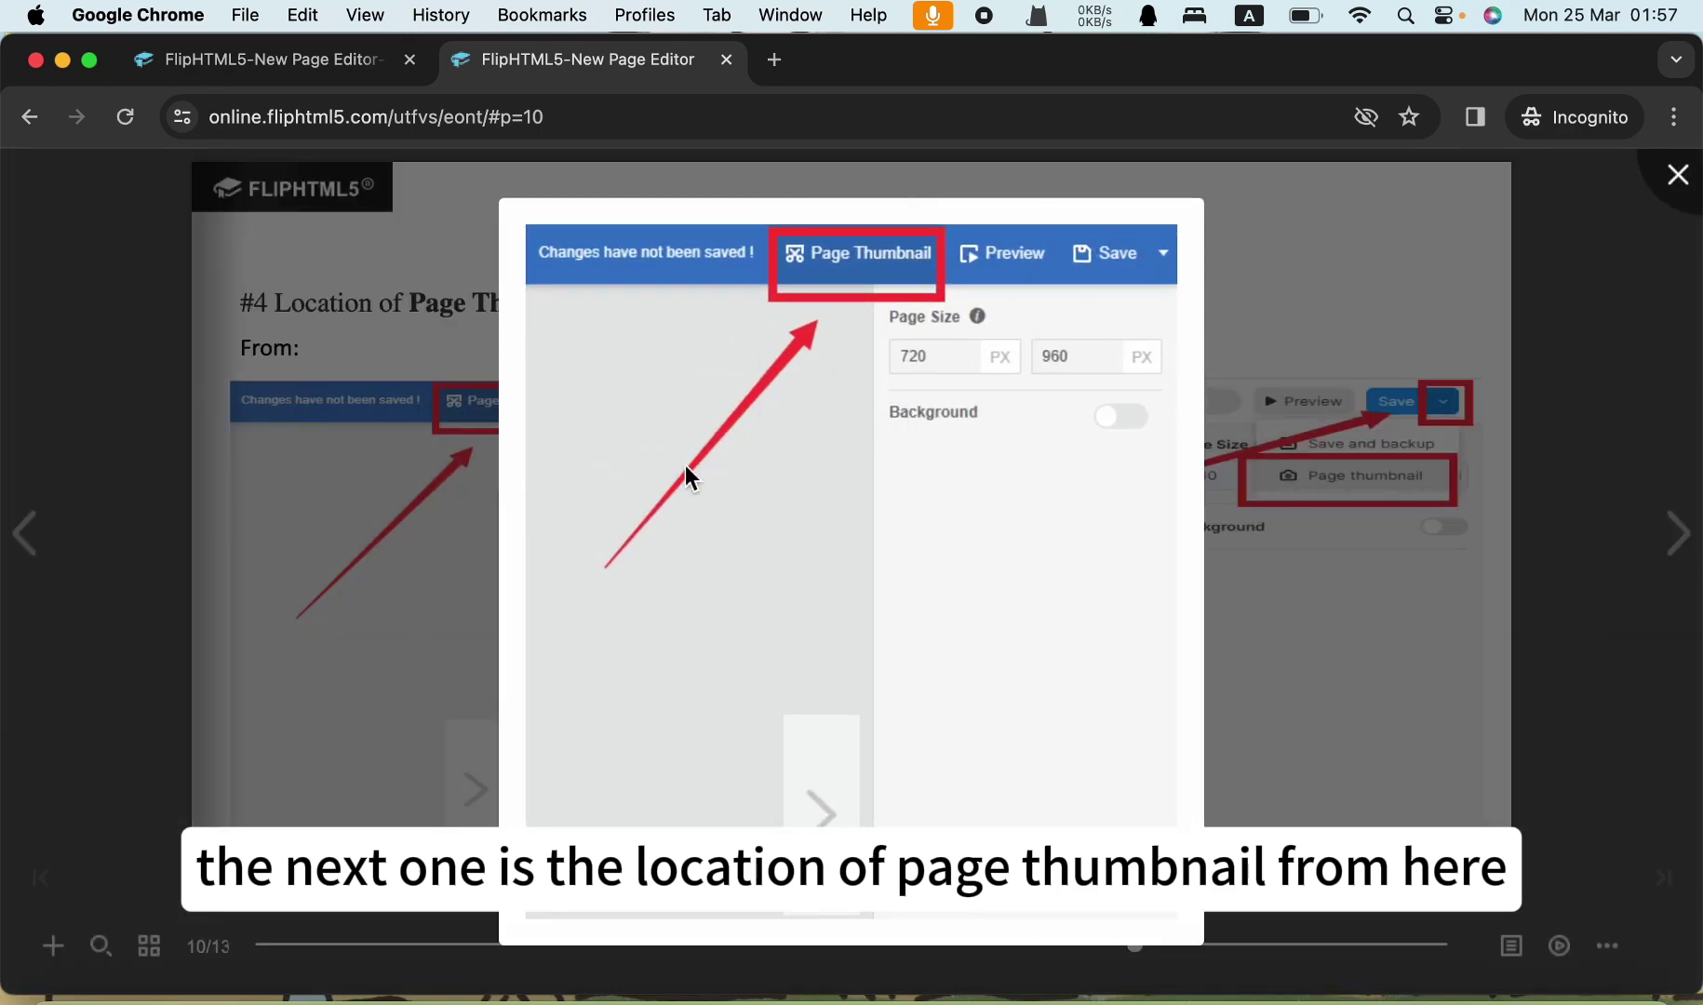
pyautogui.click(1366, 265)
pyautogui.click(1208, 526)
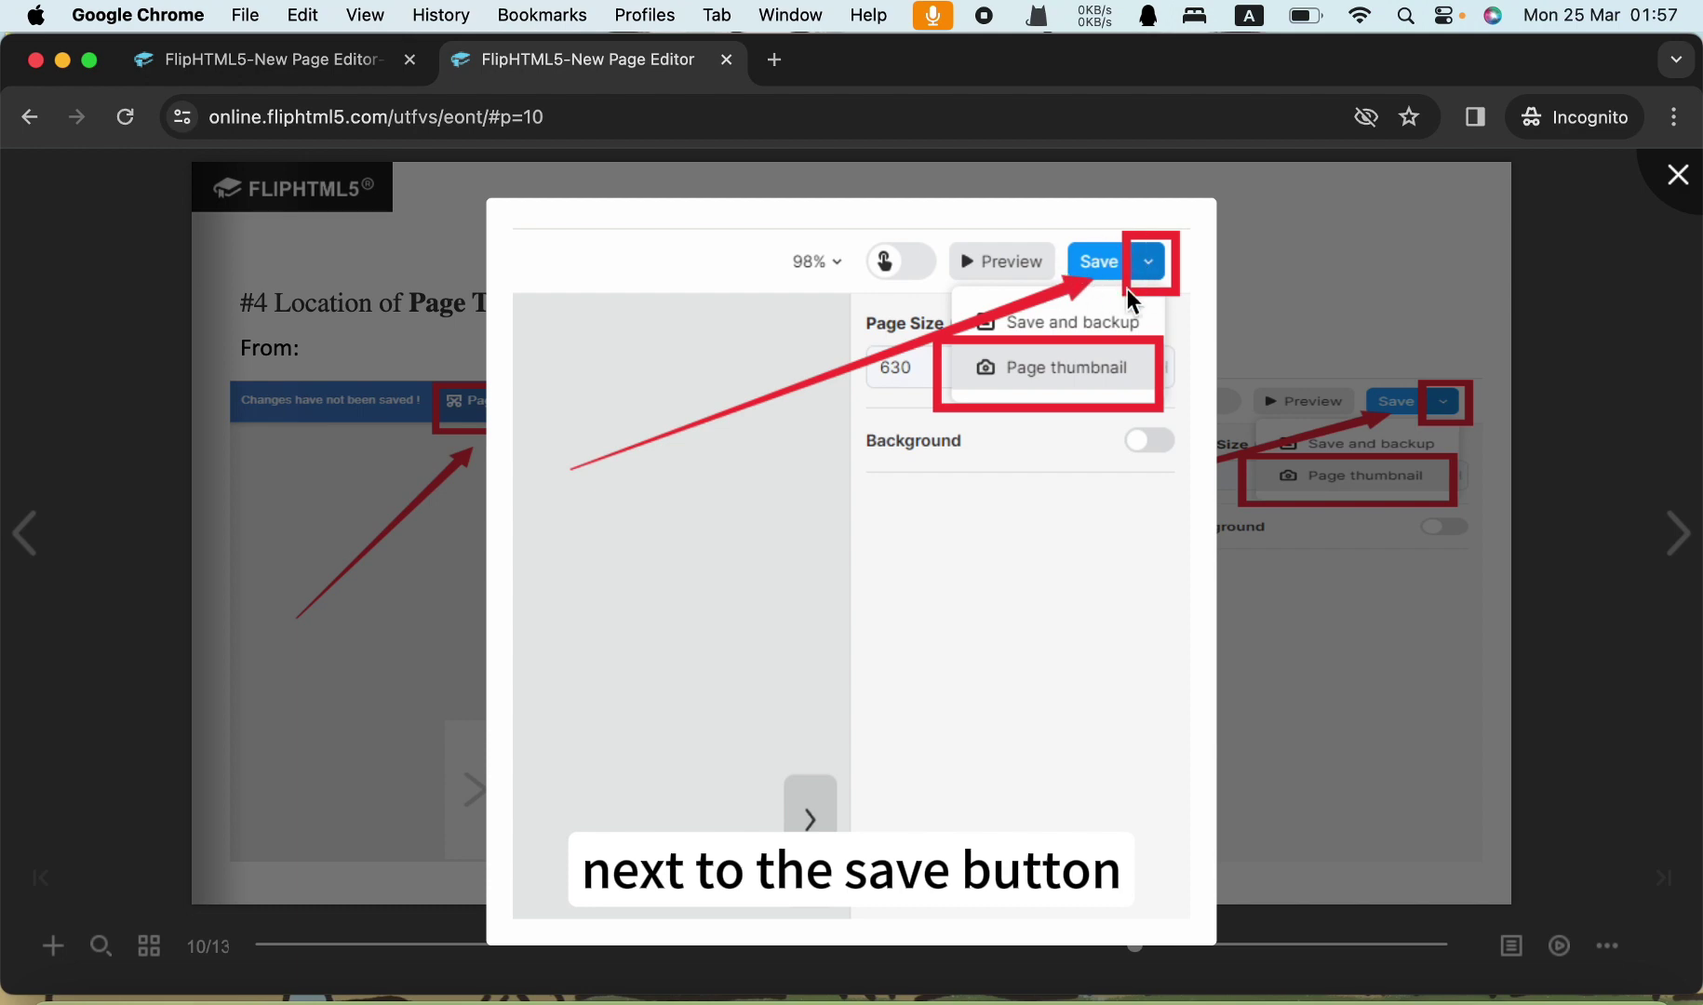
pyautogui.click(1483, 416)
# Step: Back in the editor, show the Save dropdown listing Save and backup and Page thumbnail
pyautogui.click(343, 64)
pyautogui.click(1680, 191)
pyautogui.moveTo(1690, 203)
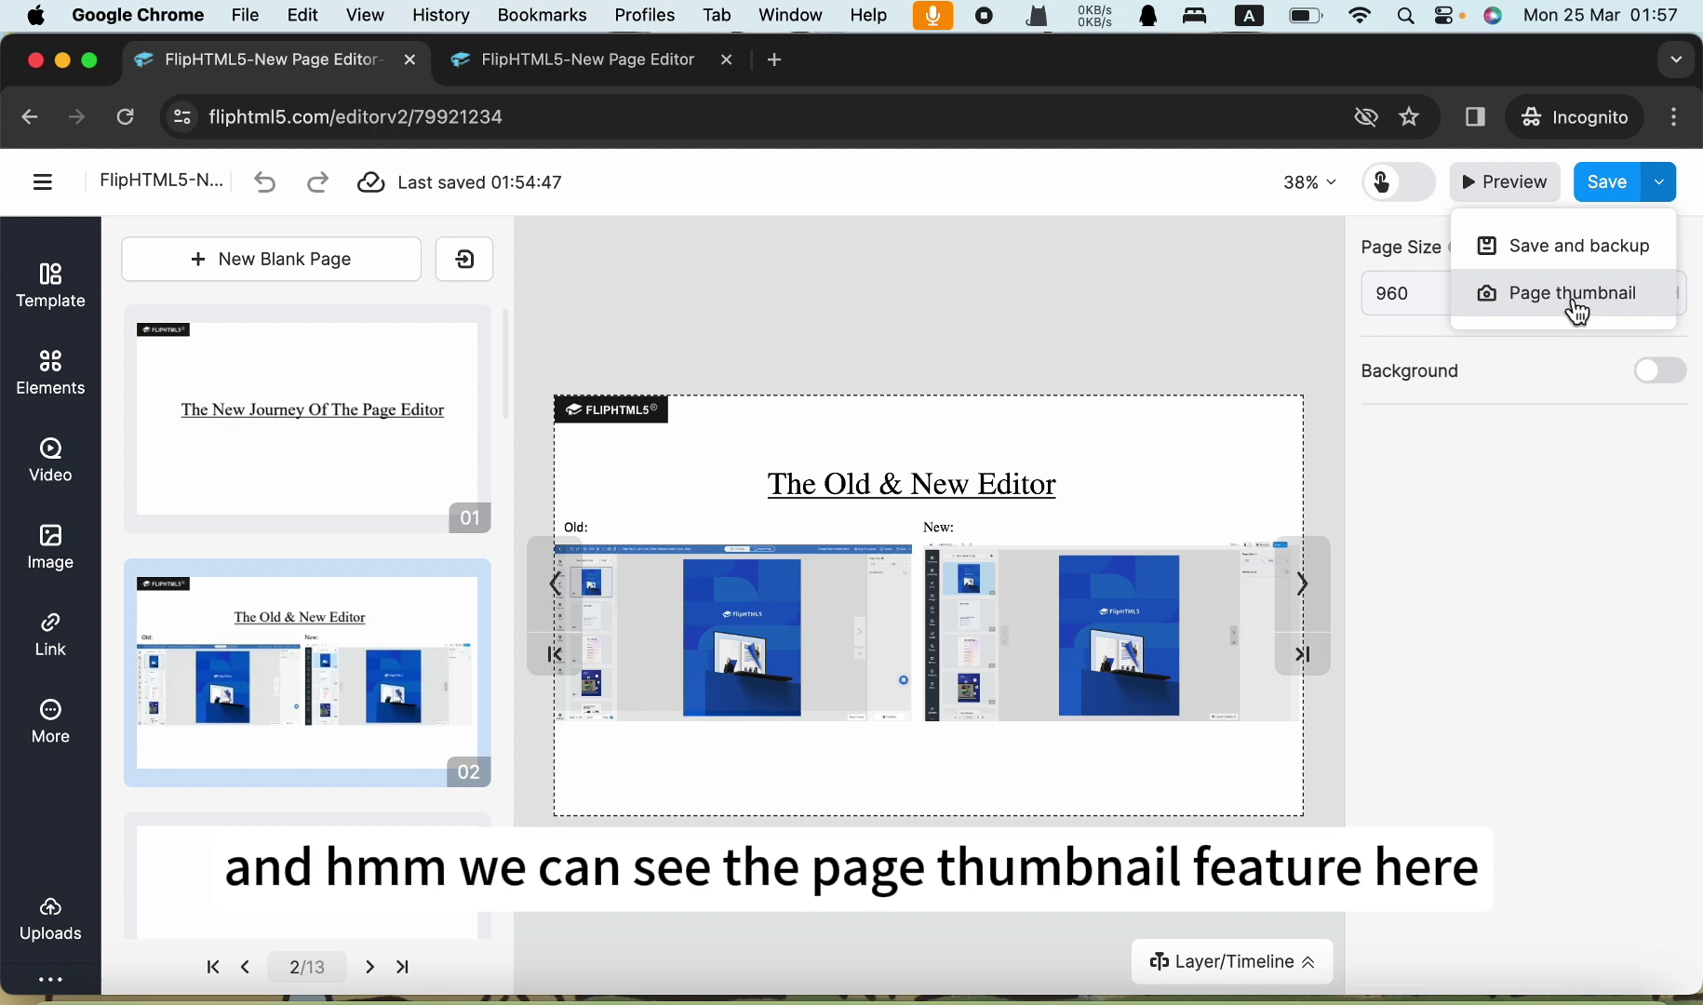
# Step: Open and close the Page Thumbnail dialog, then turn the flipbook to page 11 on Elements
pyautogui.click(1571, 311)
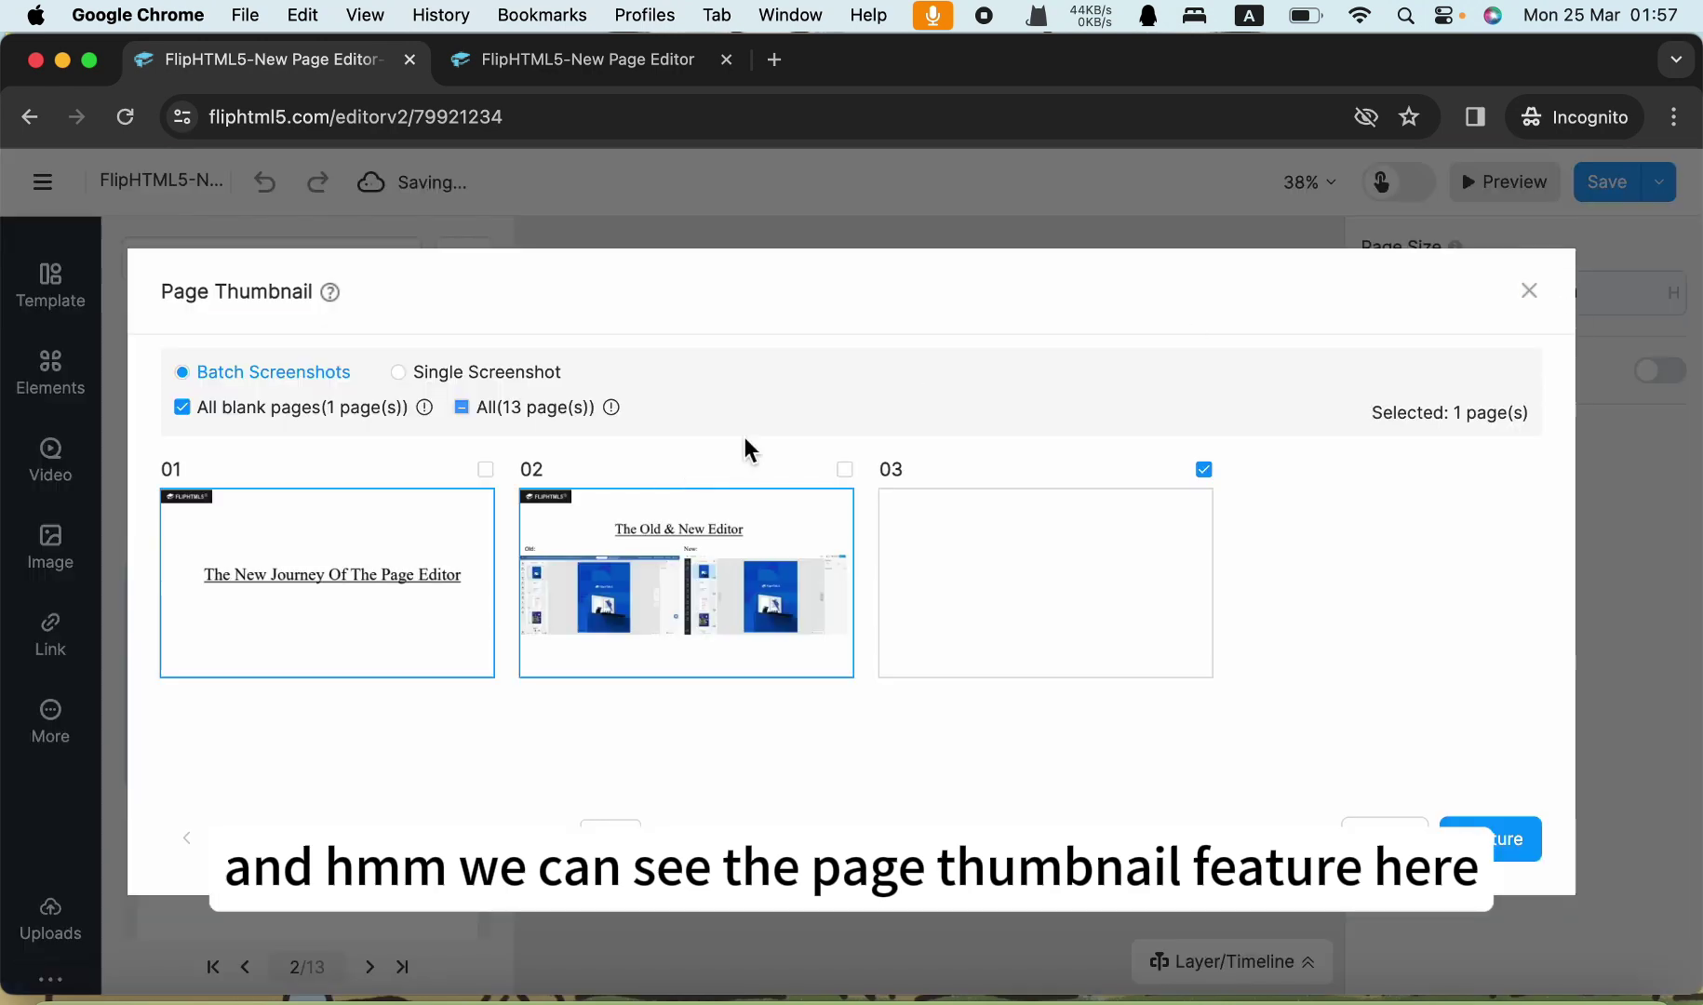
pyautogui.click(1529, 290)
pyautogui.click(621, 72)
pyautogui.click(1676, 532)
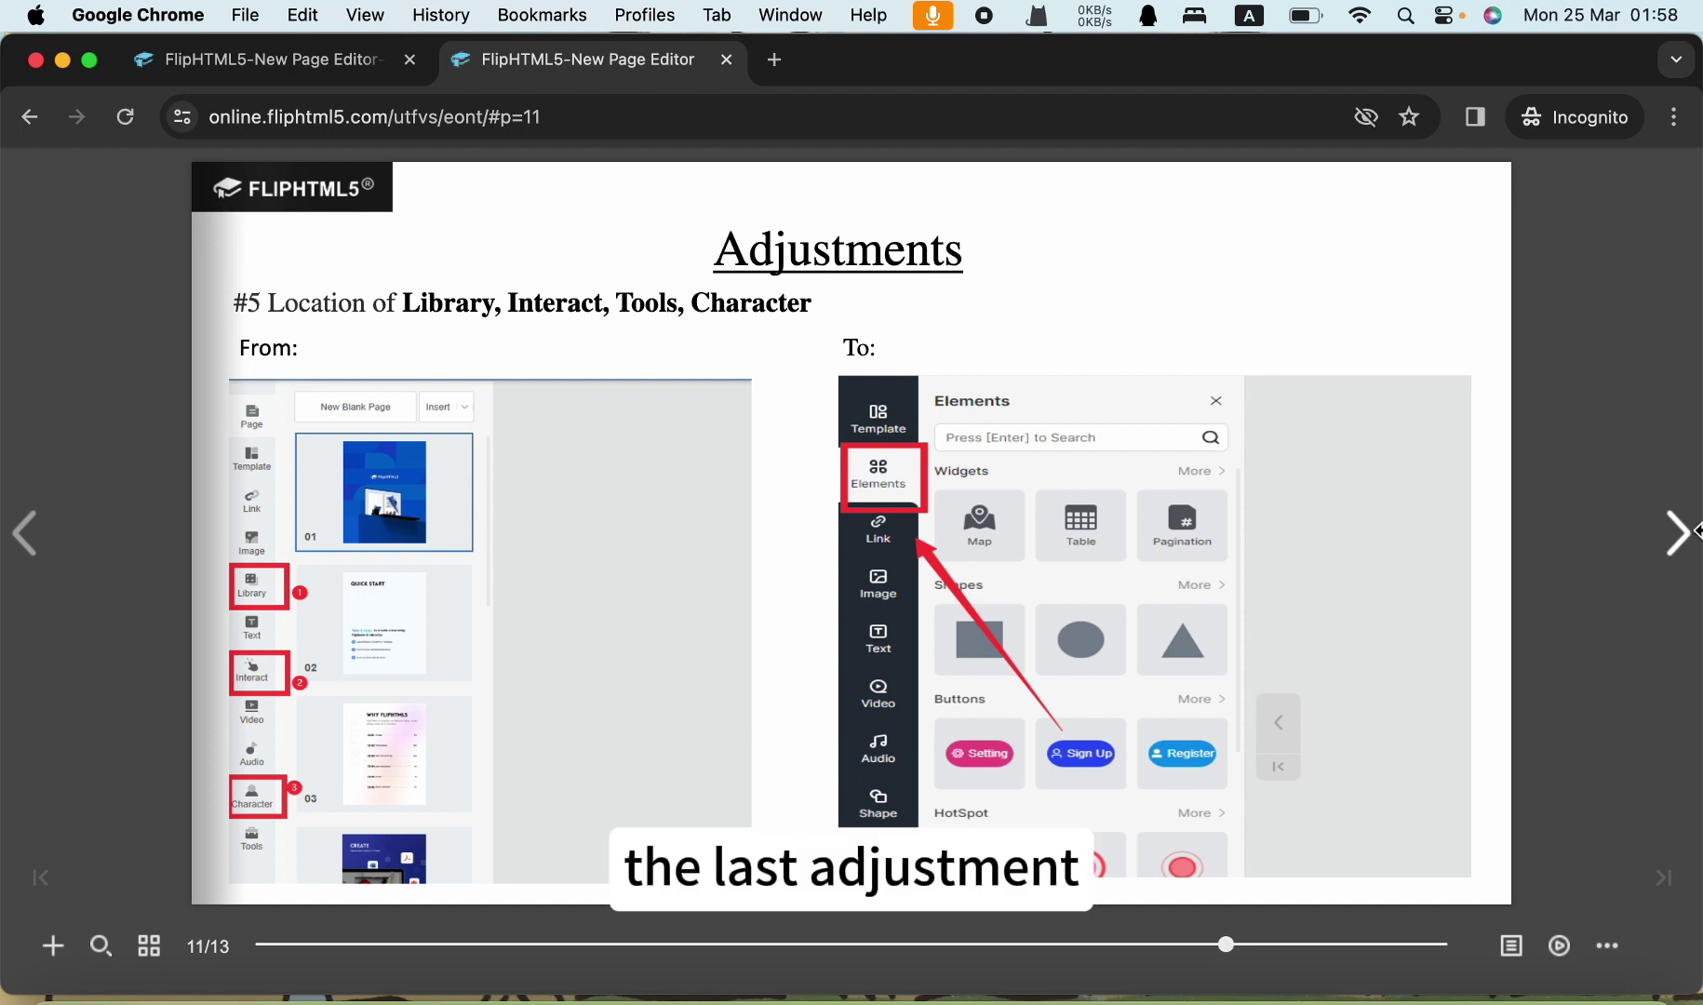
# Step: Turn the flipbook to page 12, about where Settings like save and backup moved
pyautogui.click(1676, 540)
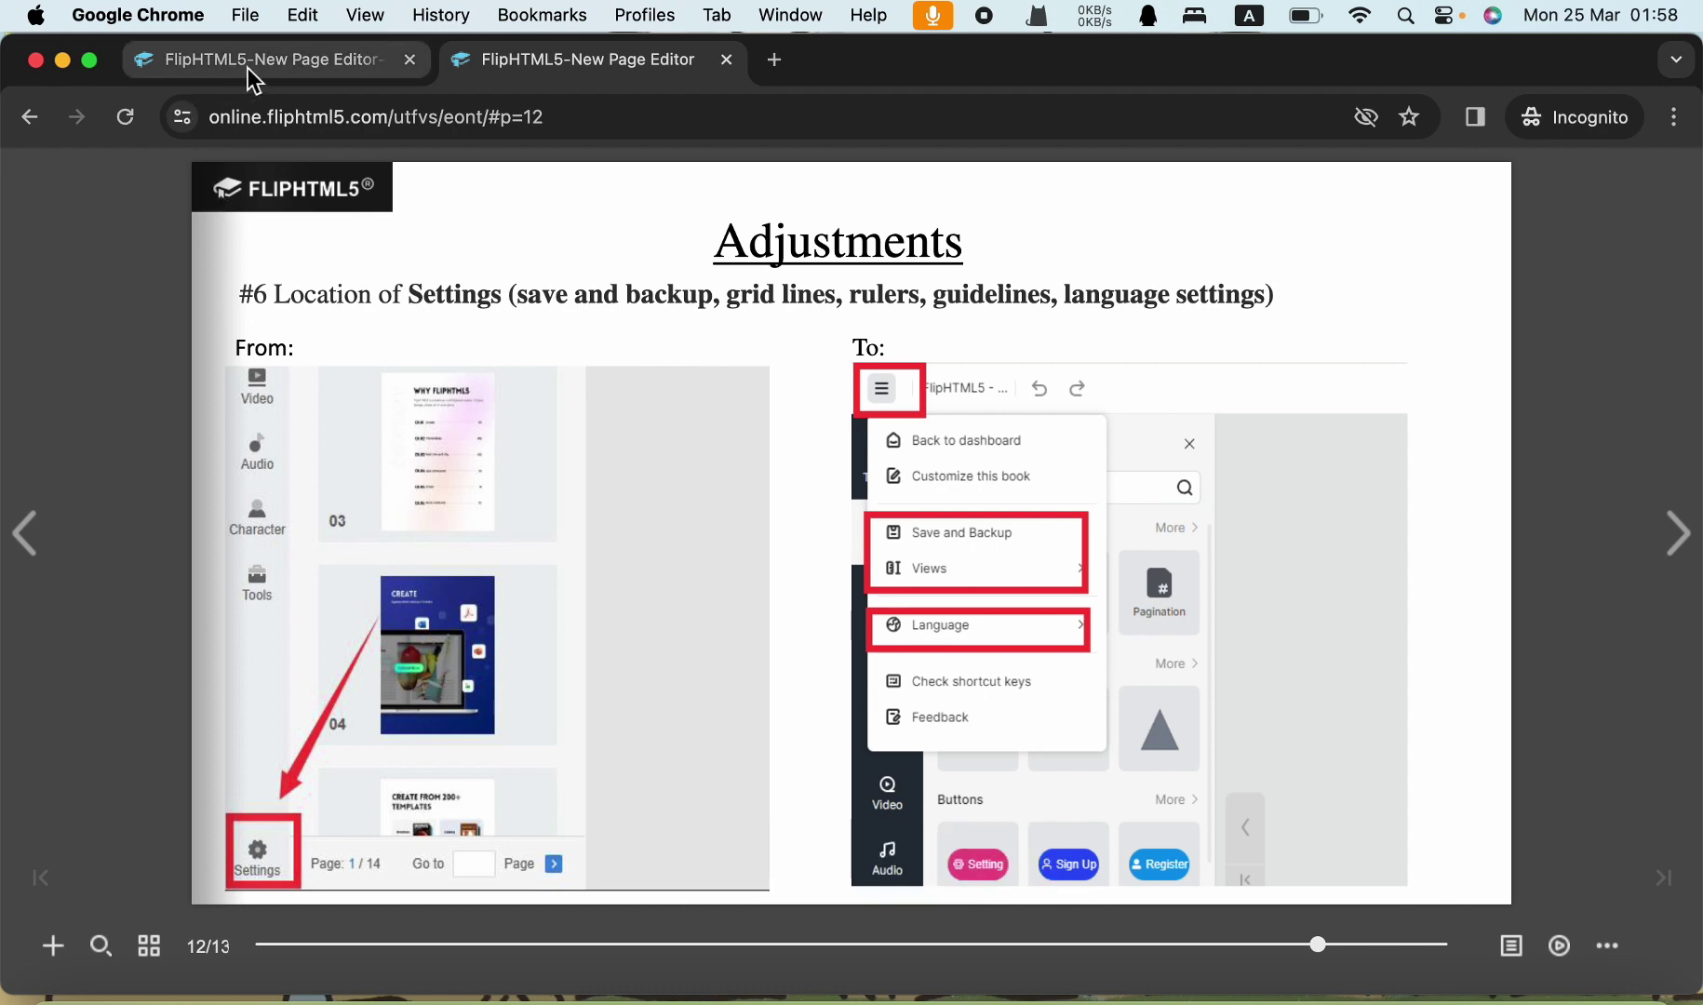
# Step: In the editor's main menu, look over the Language and Views options, then close the menu
pyautogui.click(248, 69)
pyautogui.click(44, 184)
pyautogui.click(44, 186)
pyautogui.click(47, 191)
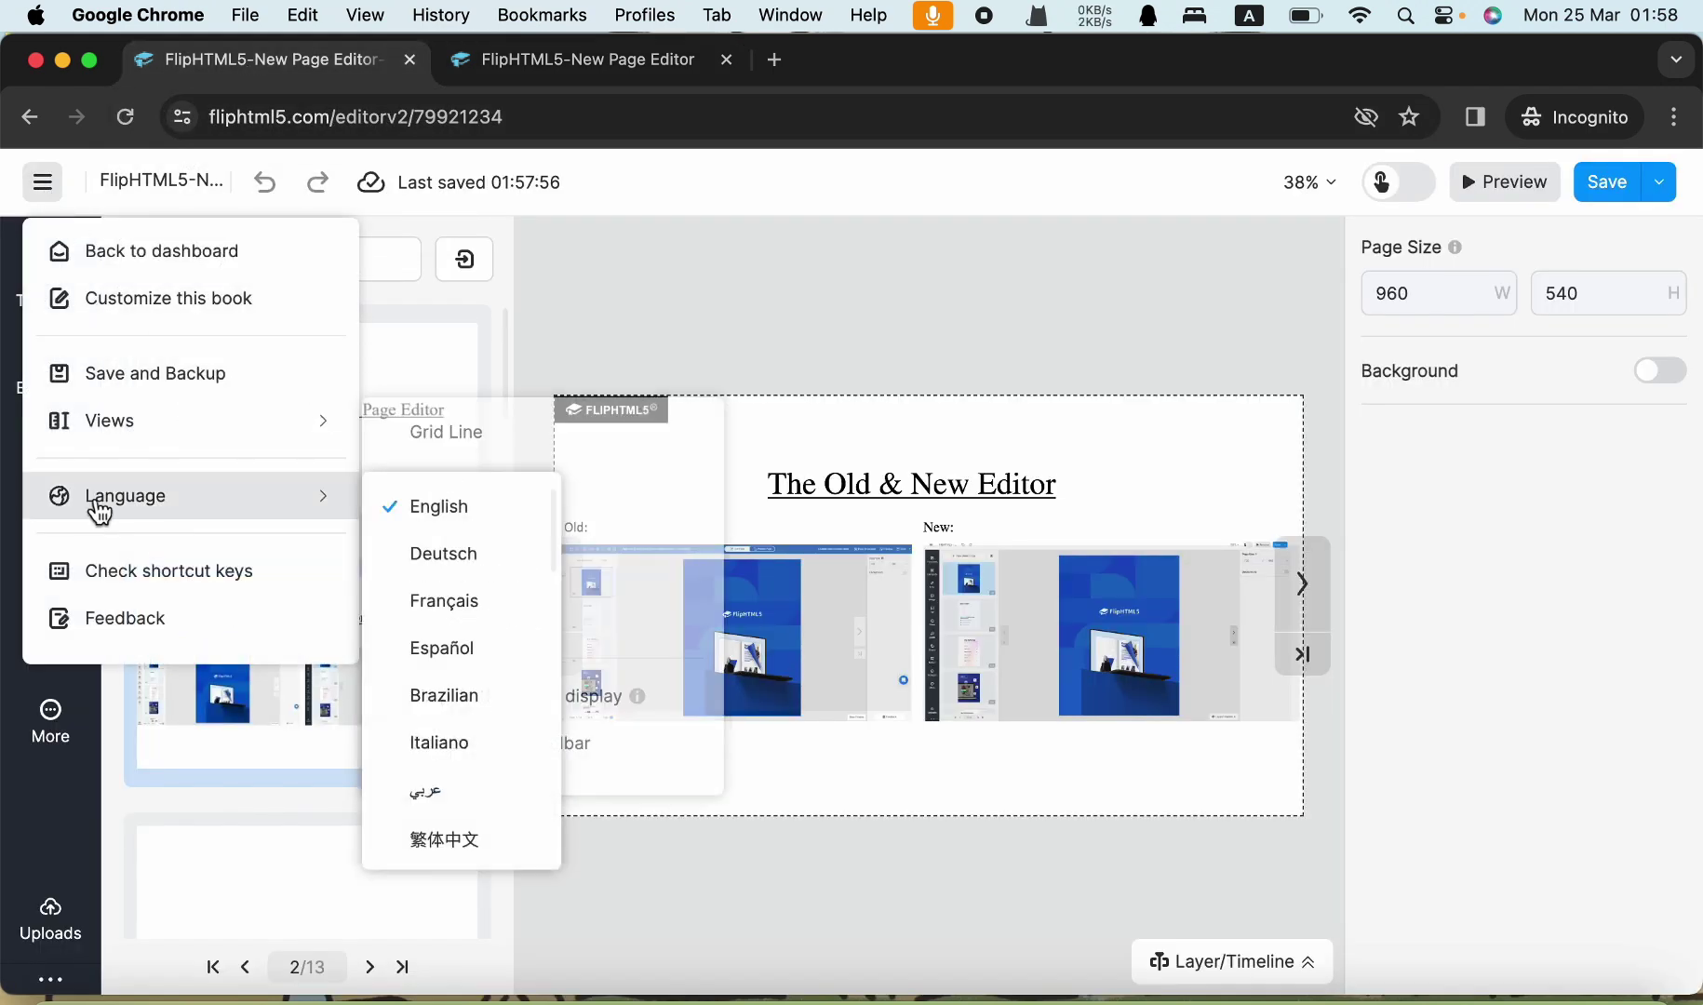
pyautogui.moveTo(209, 461)
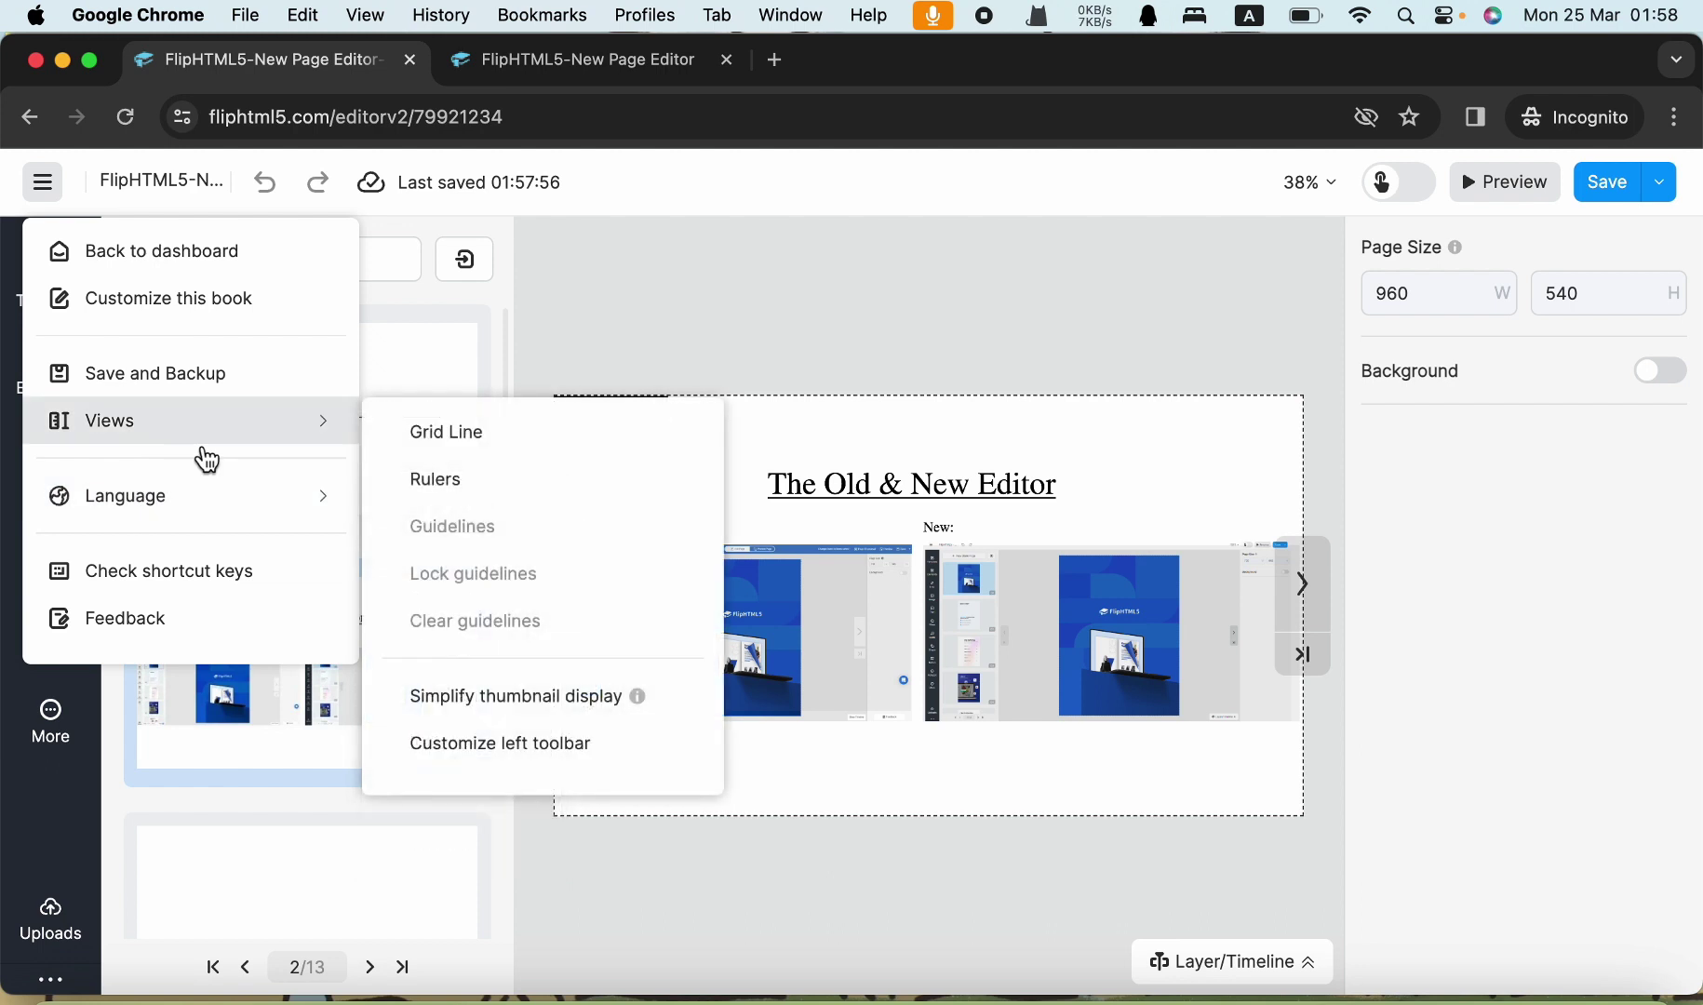
pyautogui.click(557, 316)
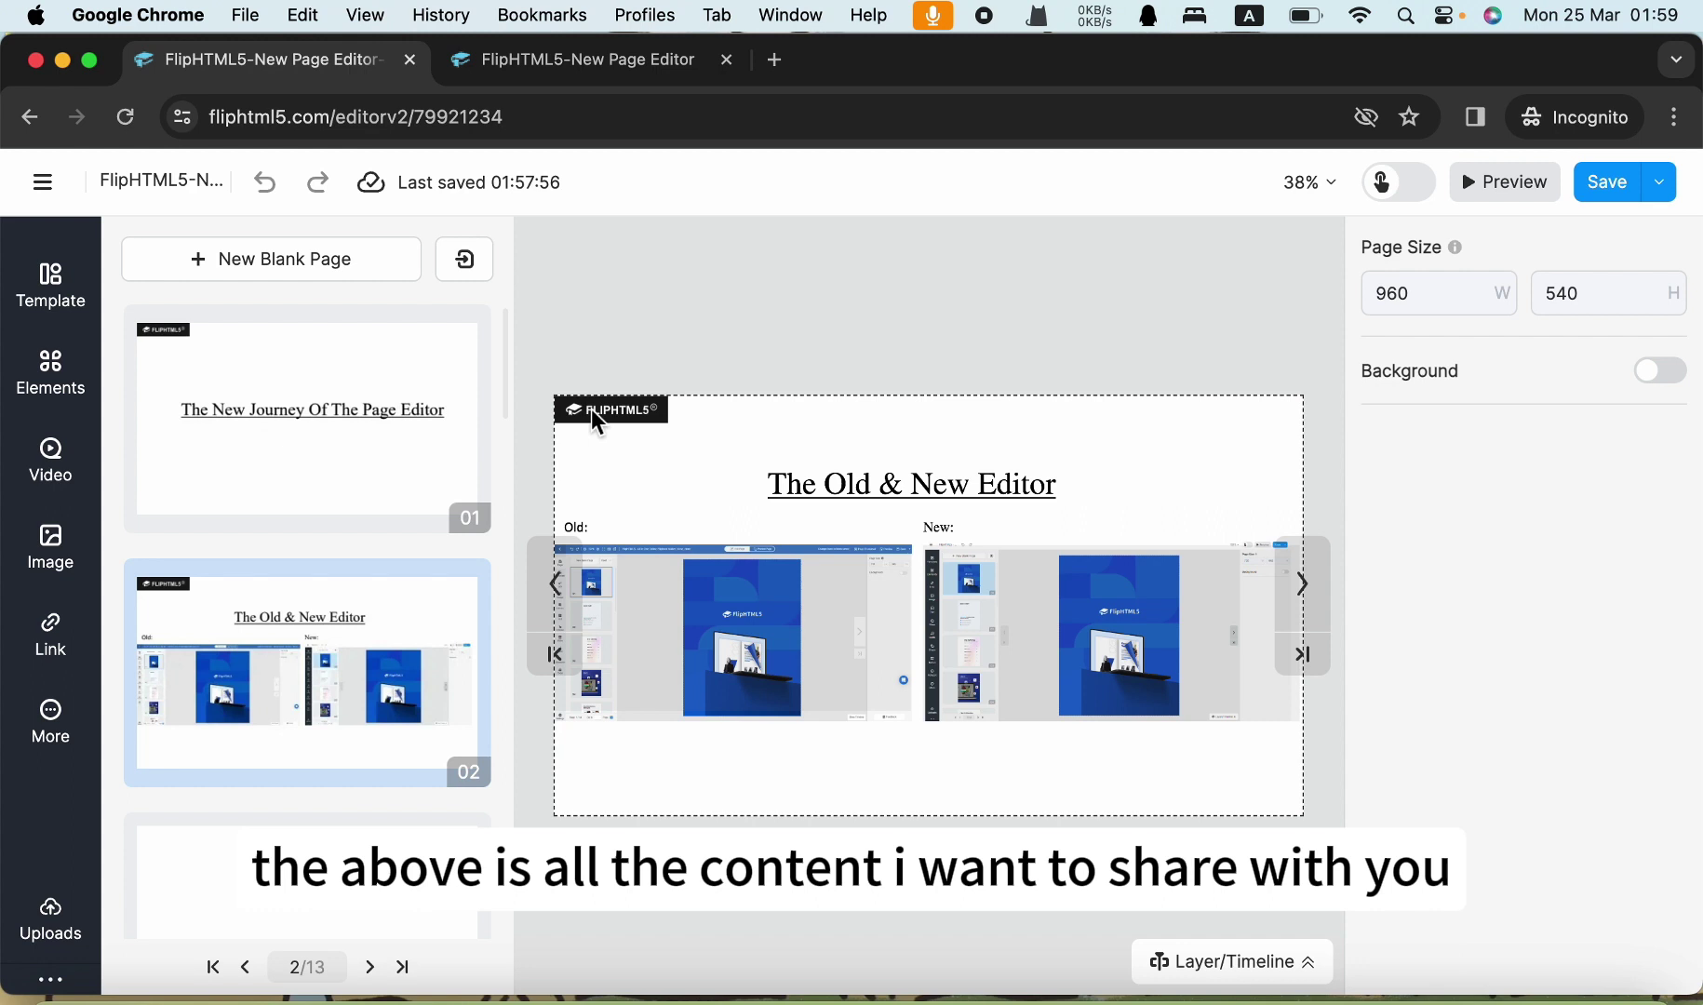
# Step: In the flipbook viewer, advance to the final 'Thank You & Enjoy!' page, 13 of 13
pyautogui.click(589, 63)
pyautogui.click(1676, 538)
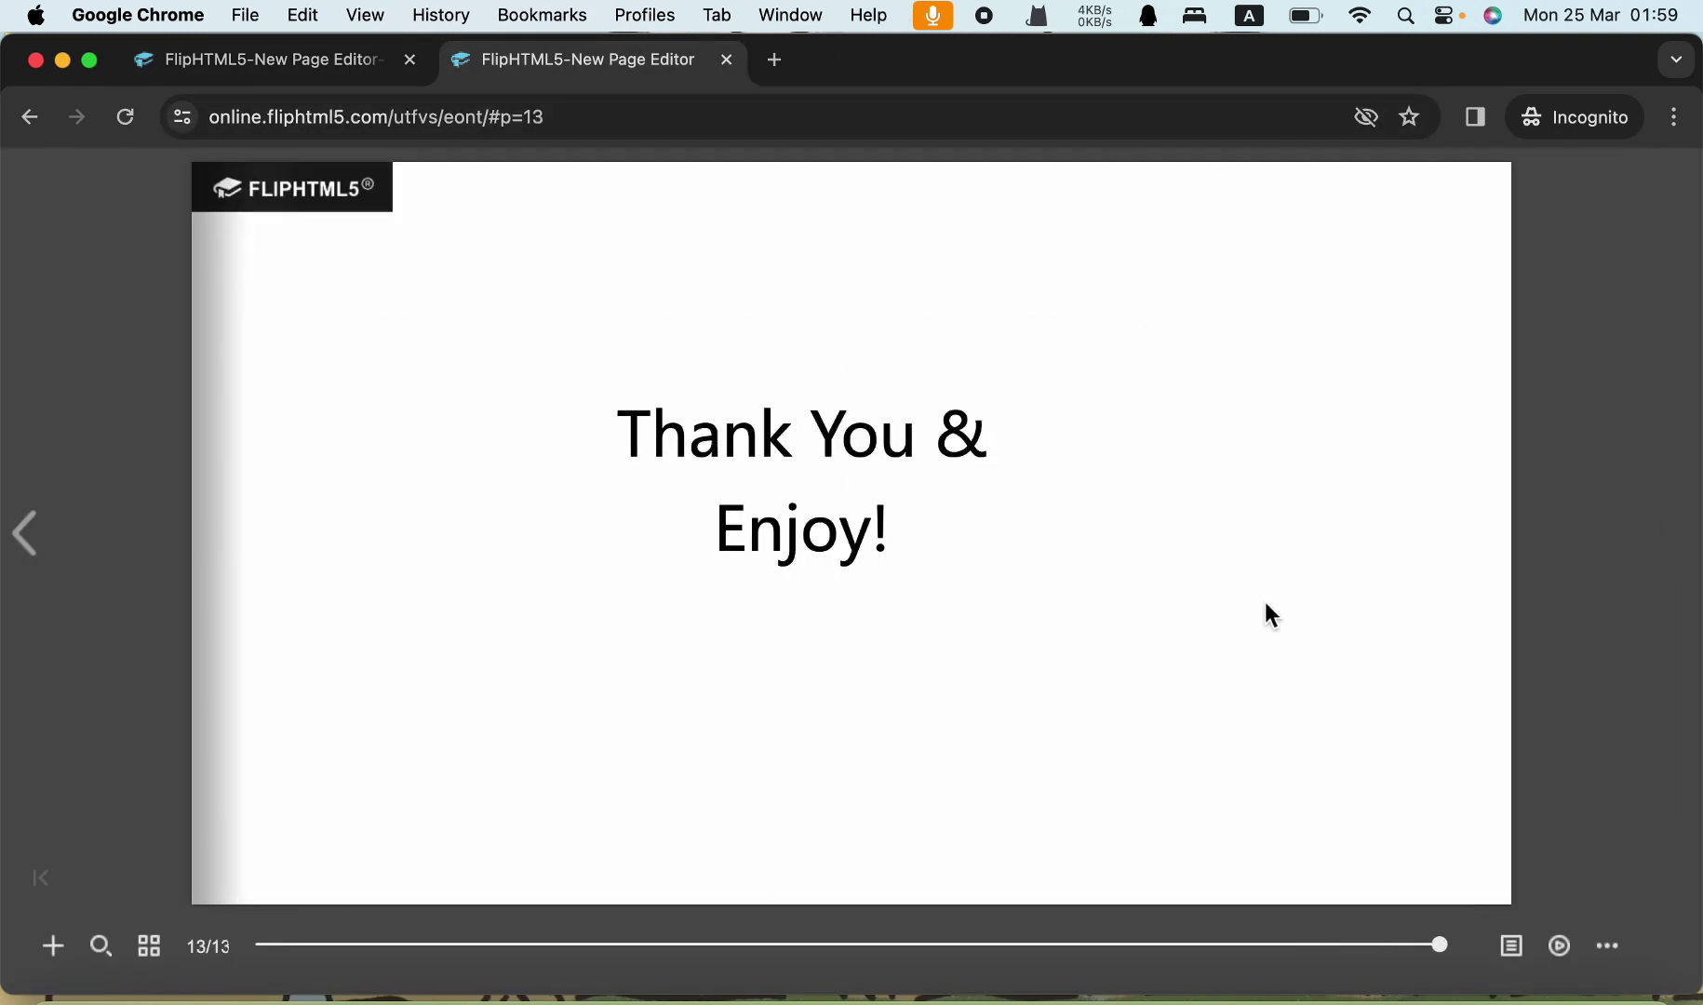